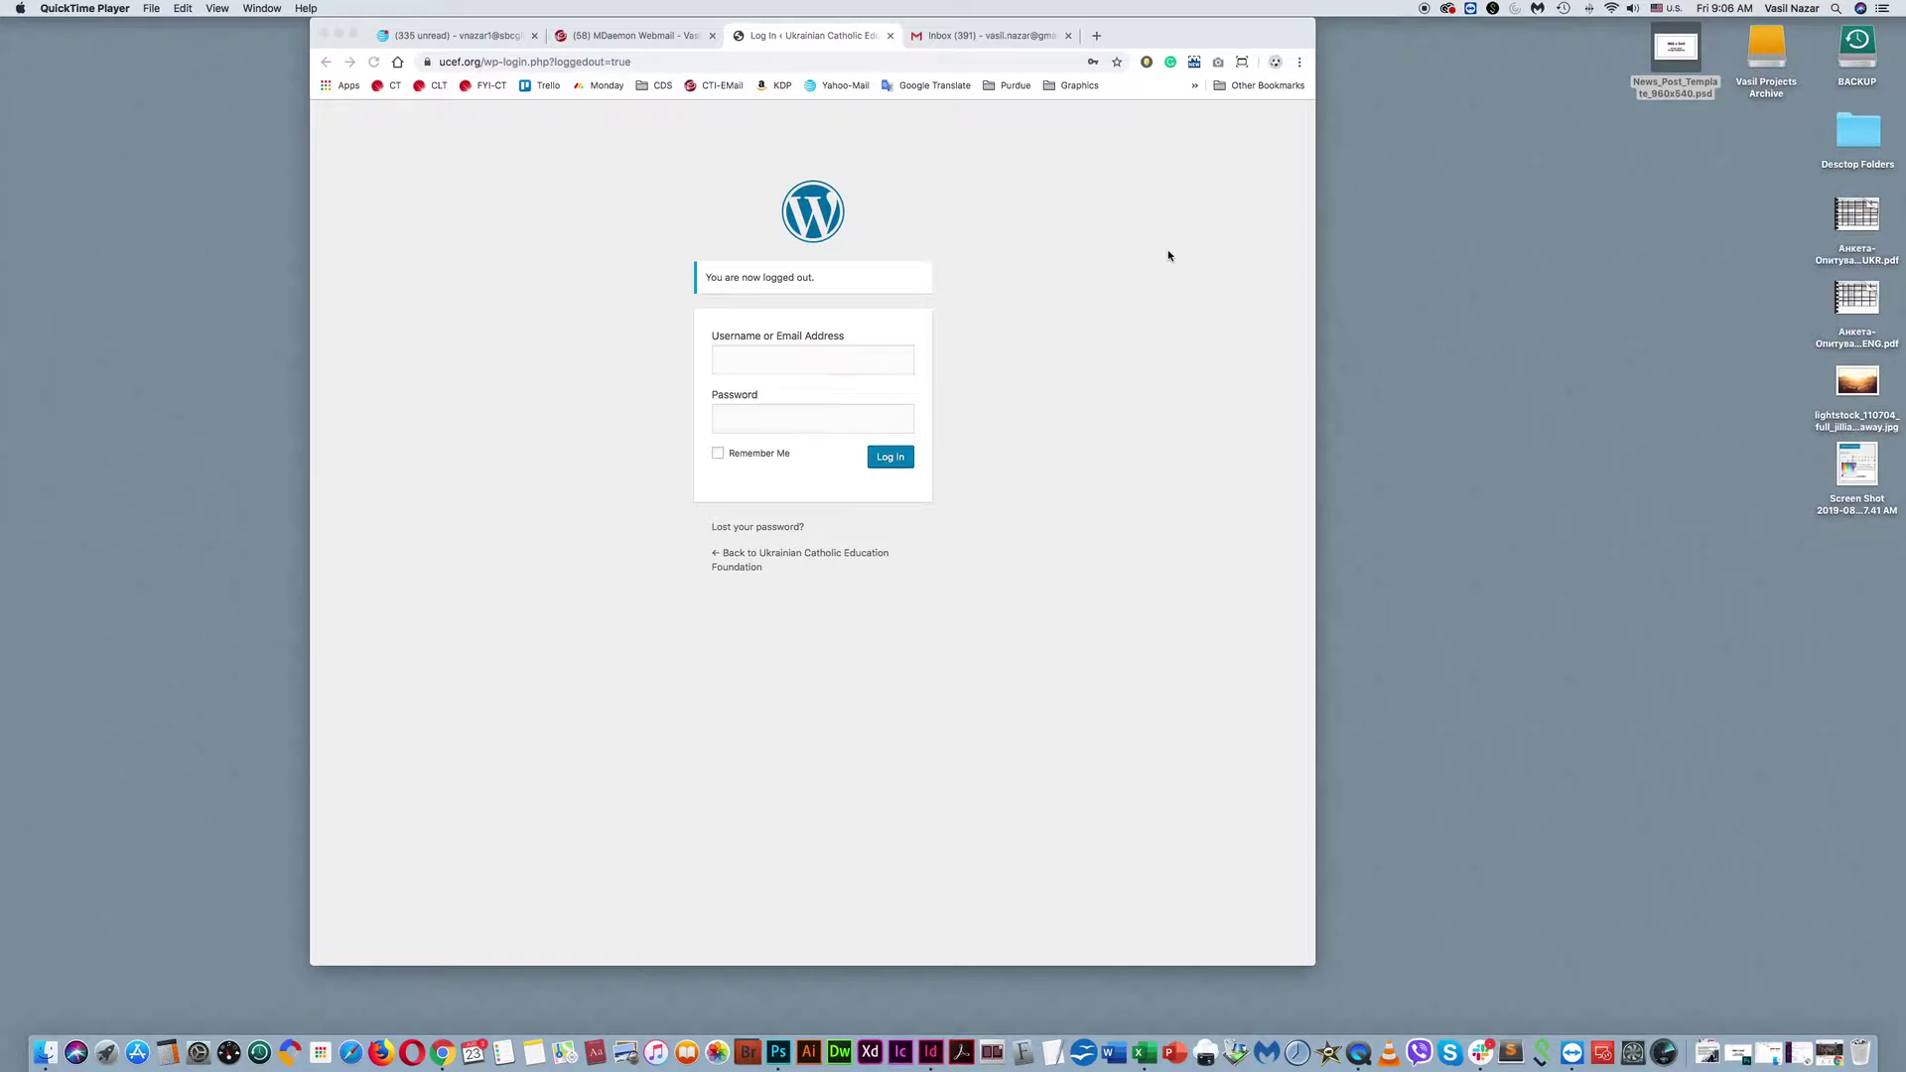
Enter the account username and saved password on the UCEF login page and log in.
left_click(739, 365)
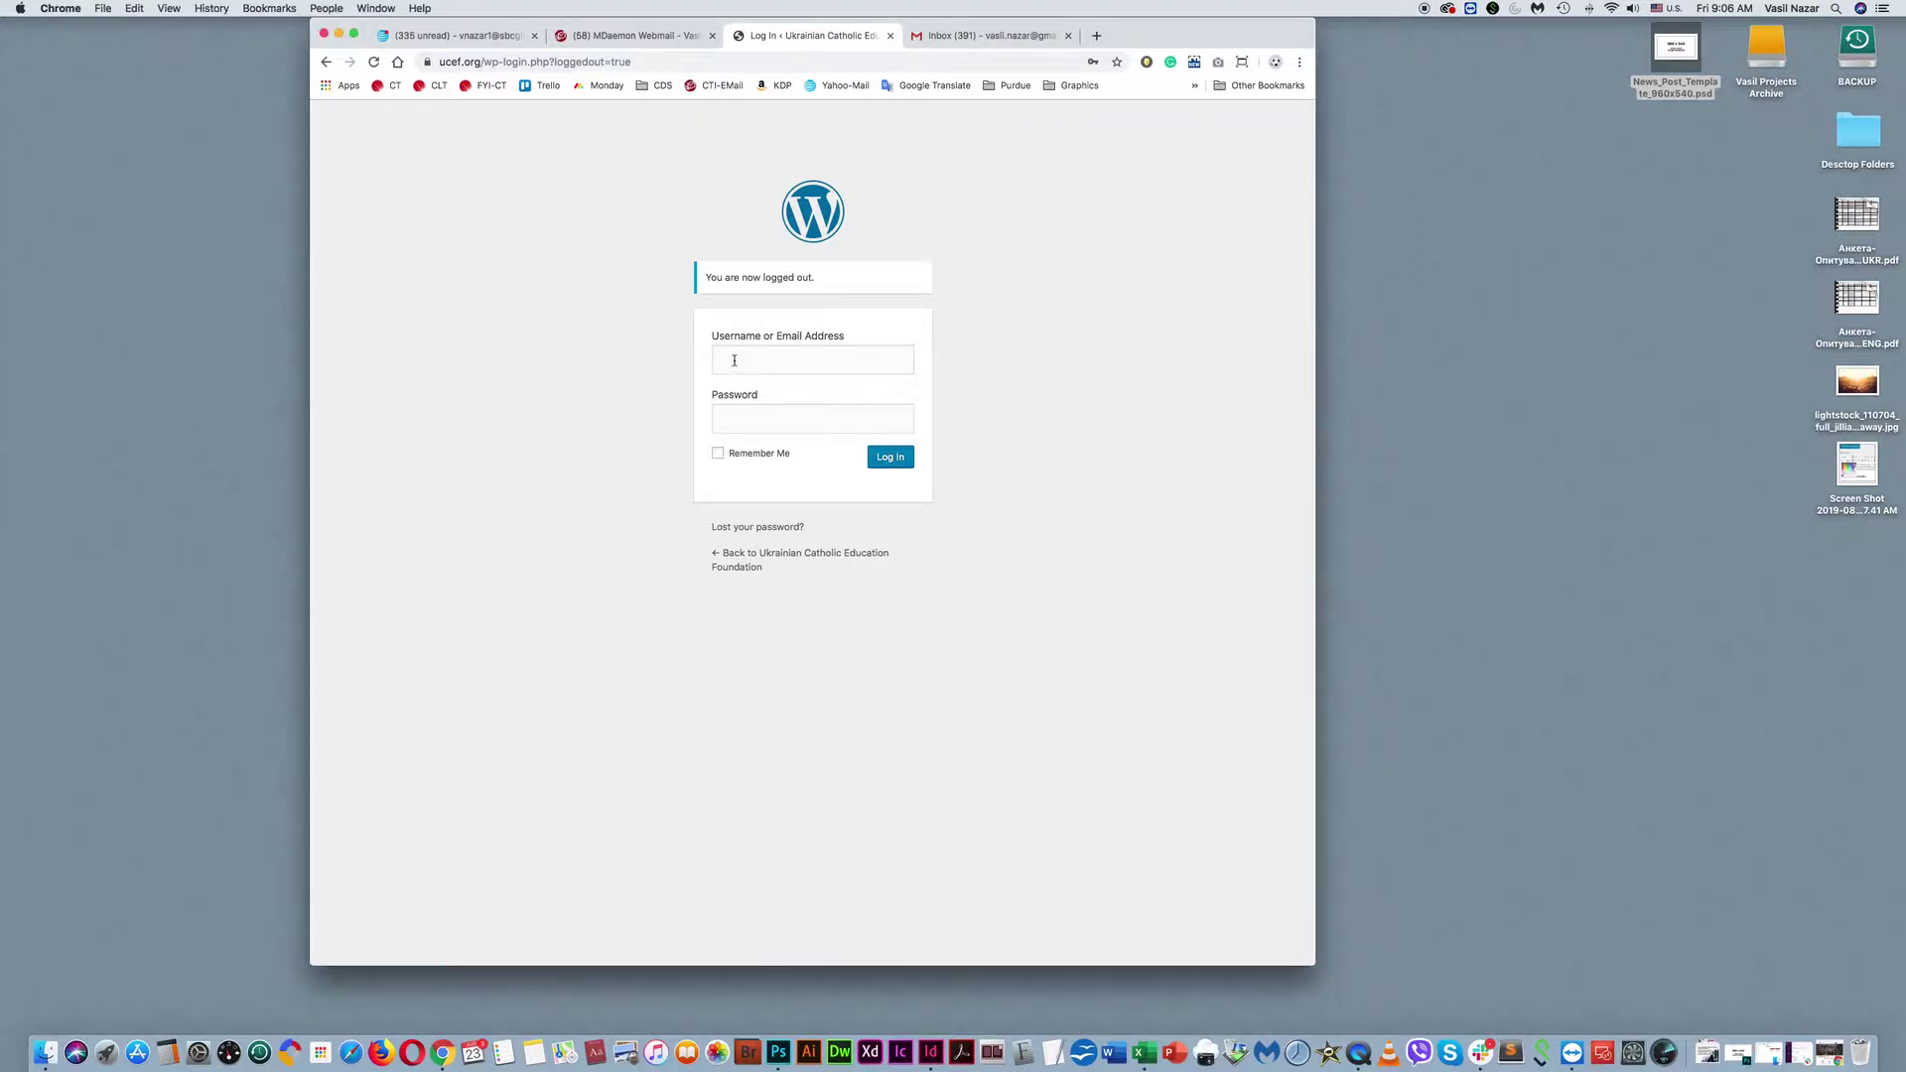
left_click(1092, 389)
left_click(740, 358)
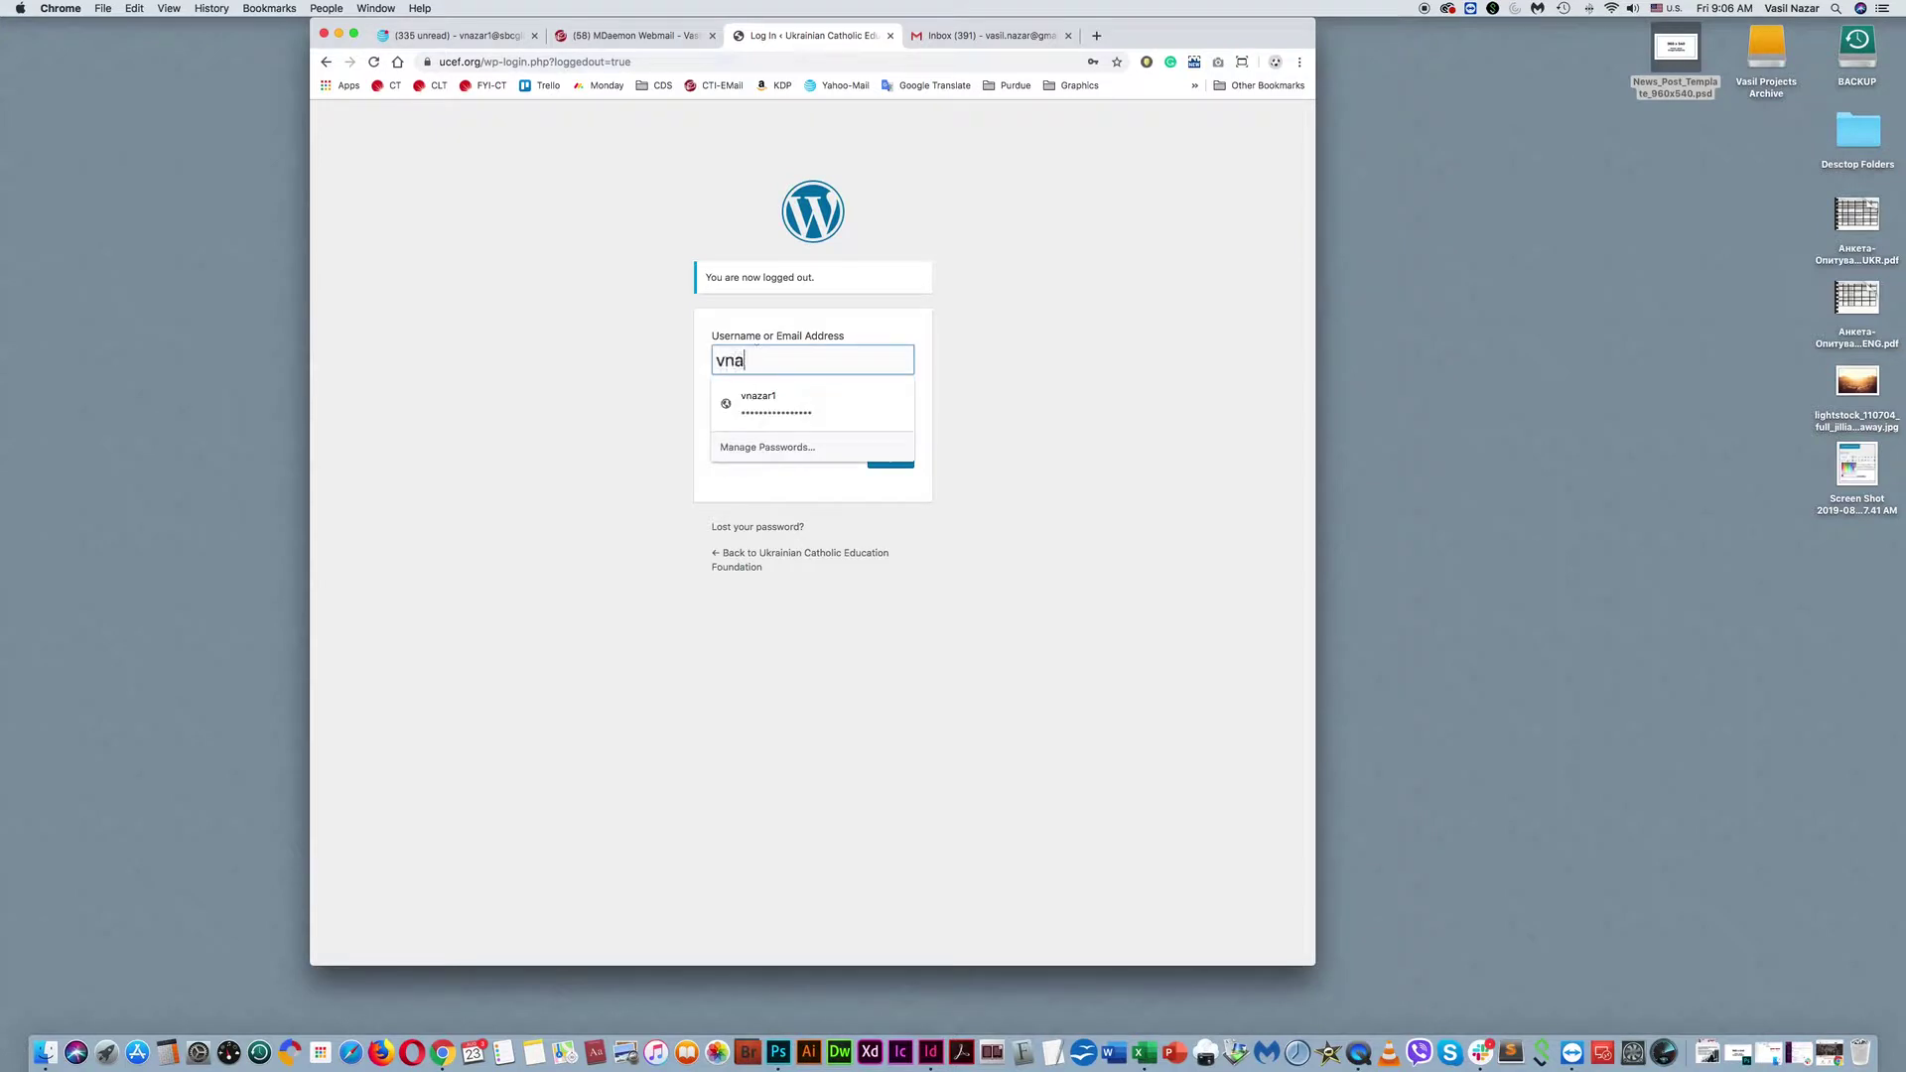
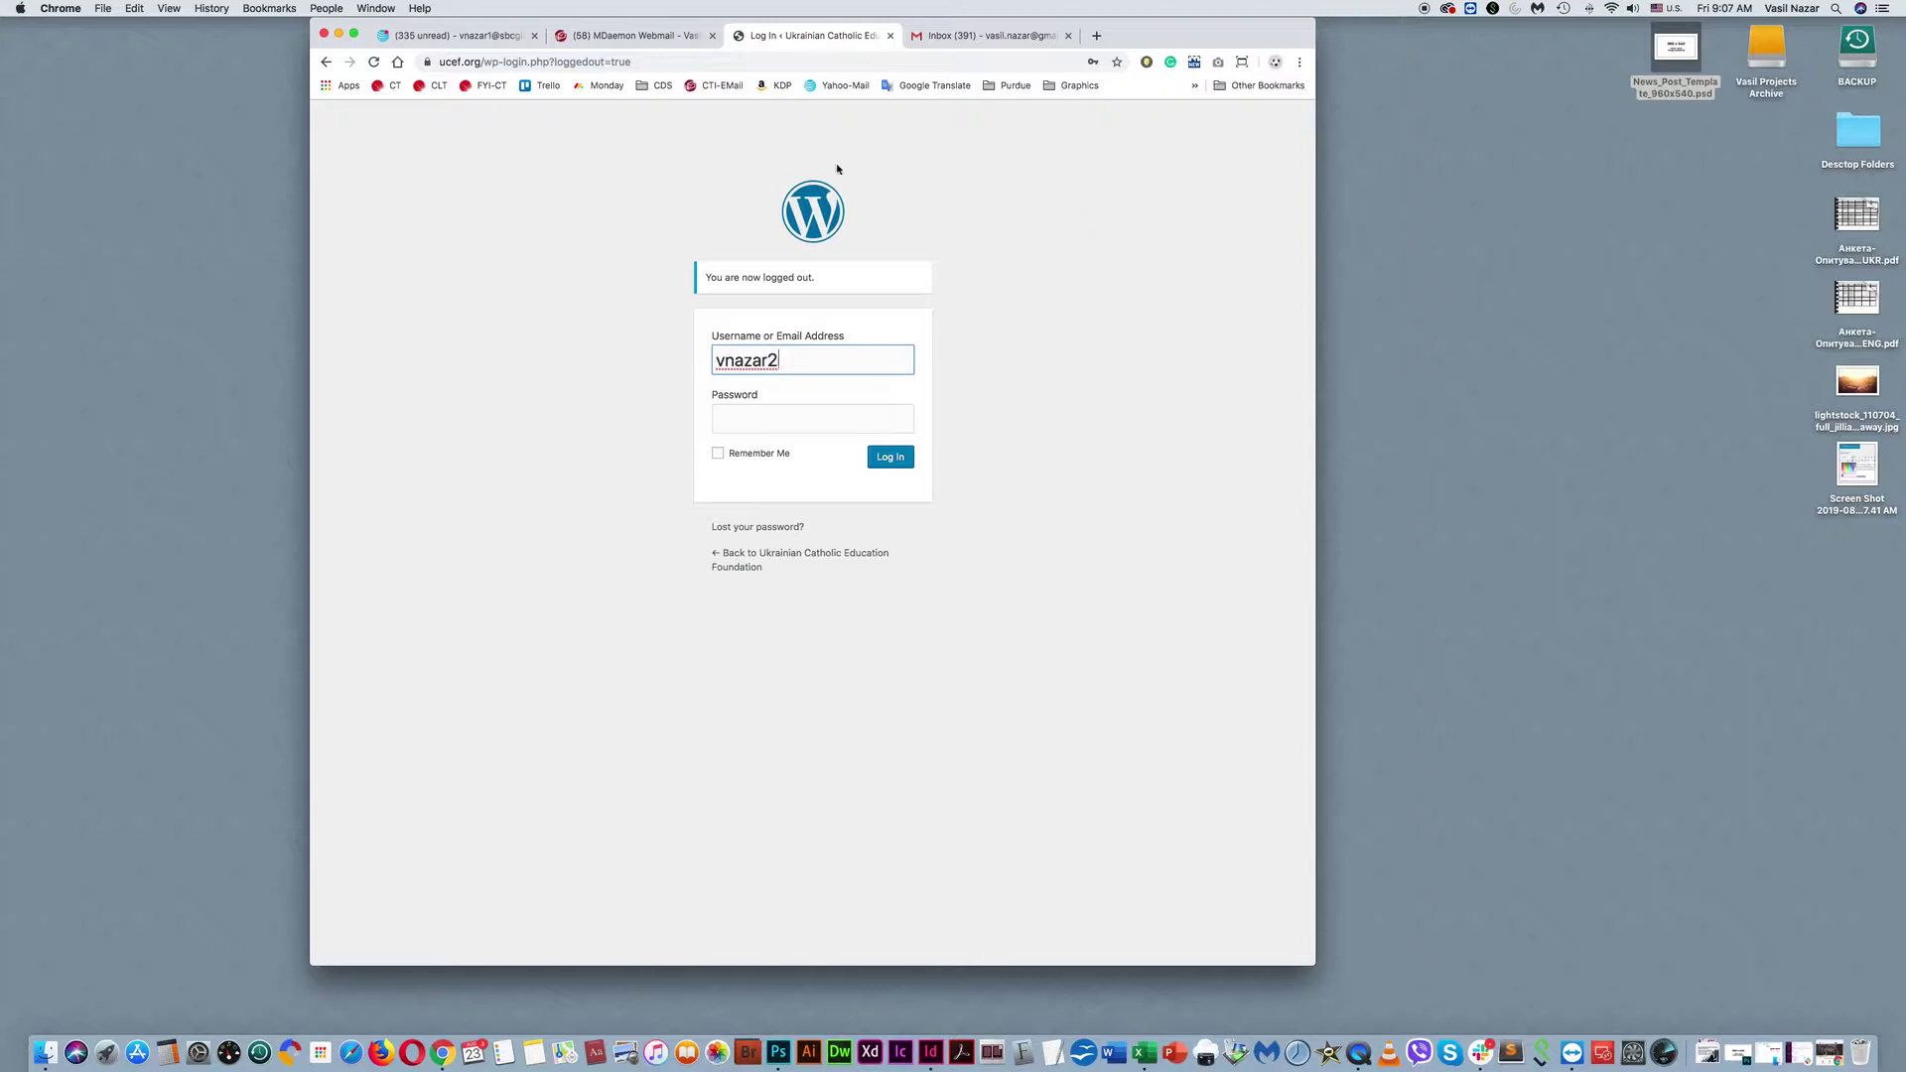
left_click_drag(439, 62, 558, 62)
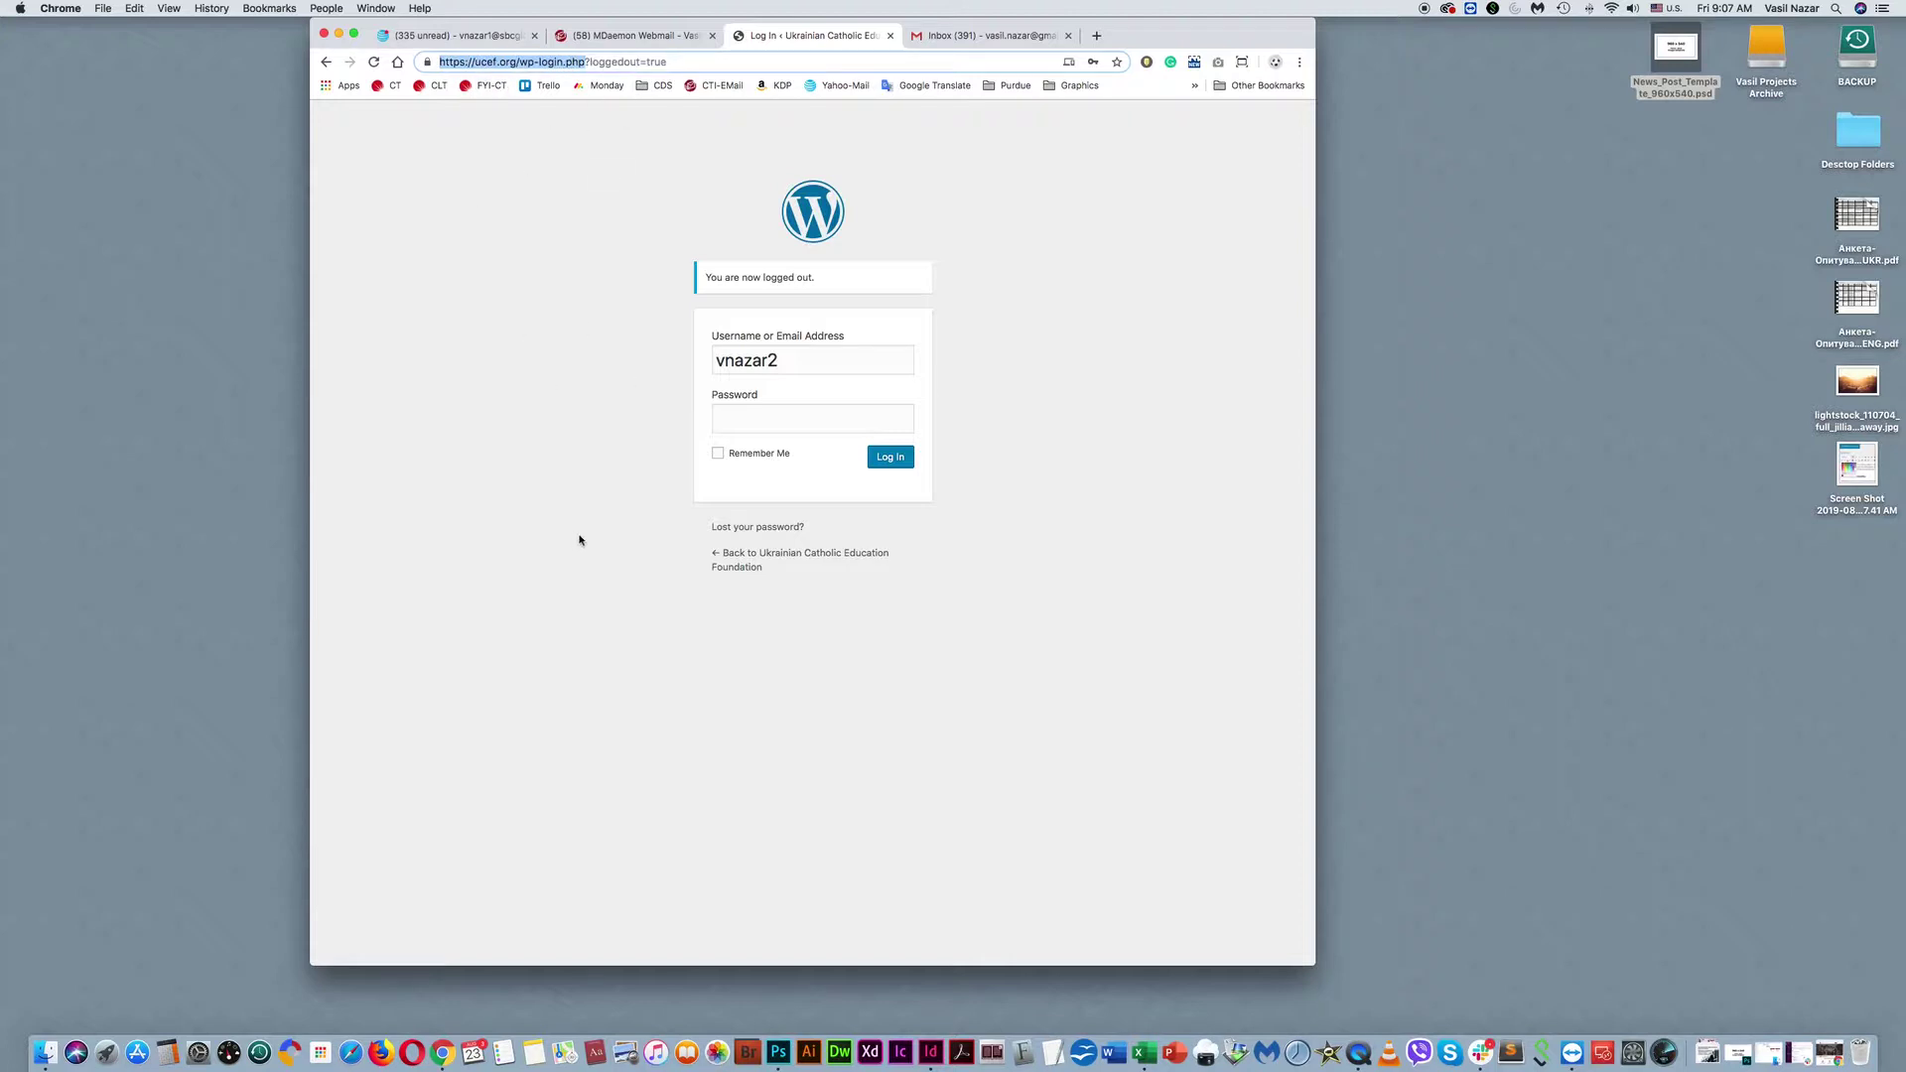
left_click(757, 418)
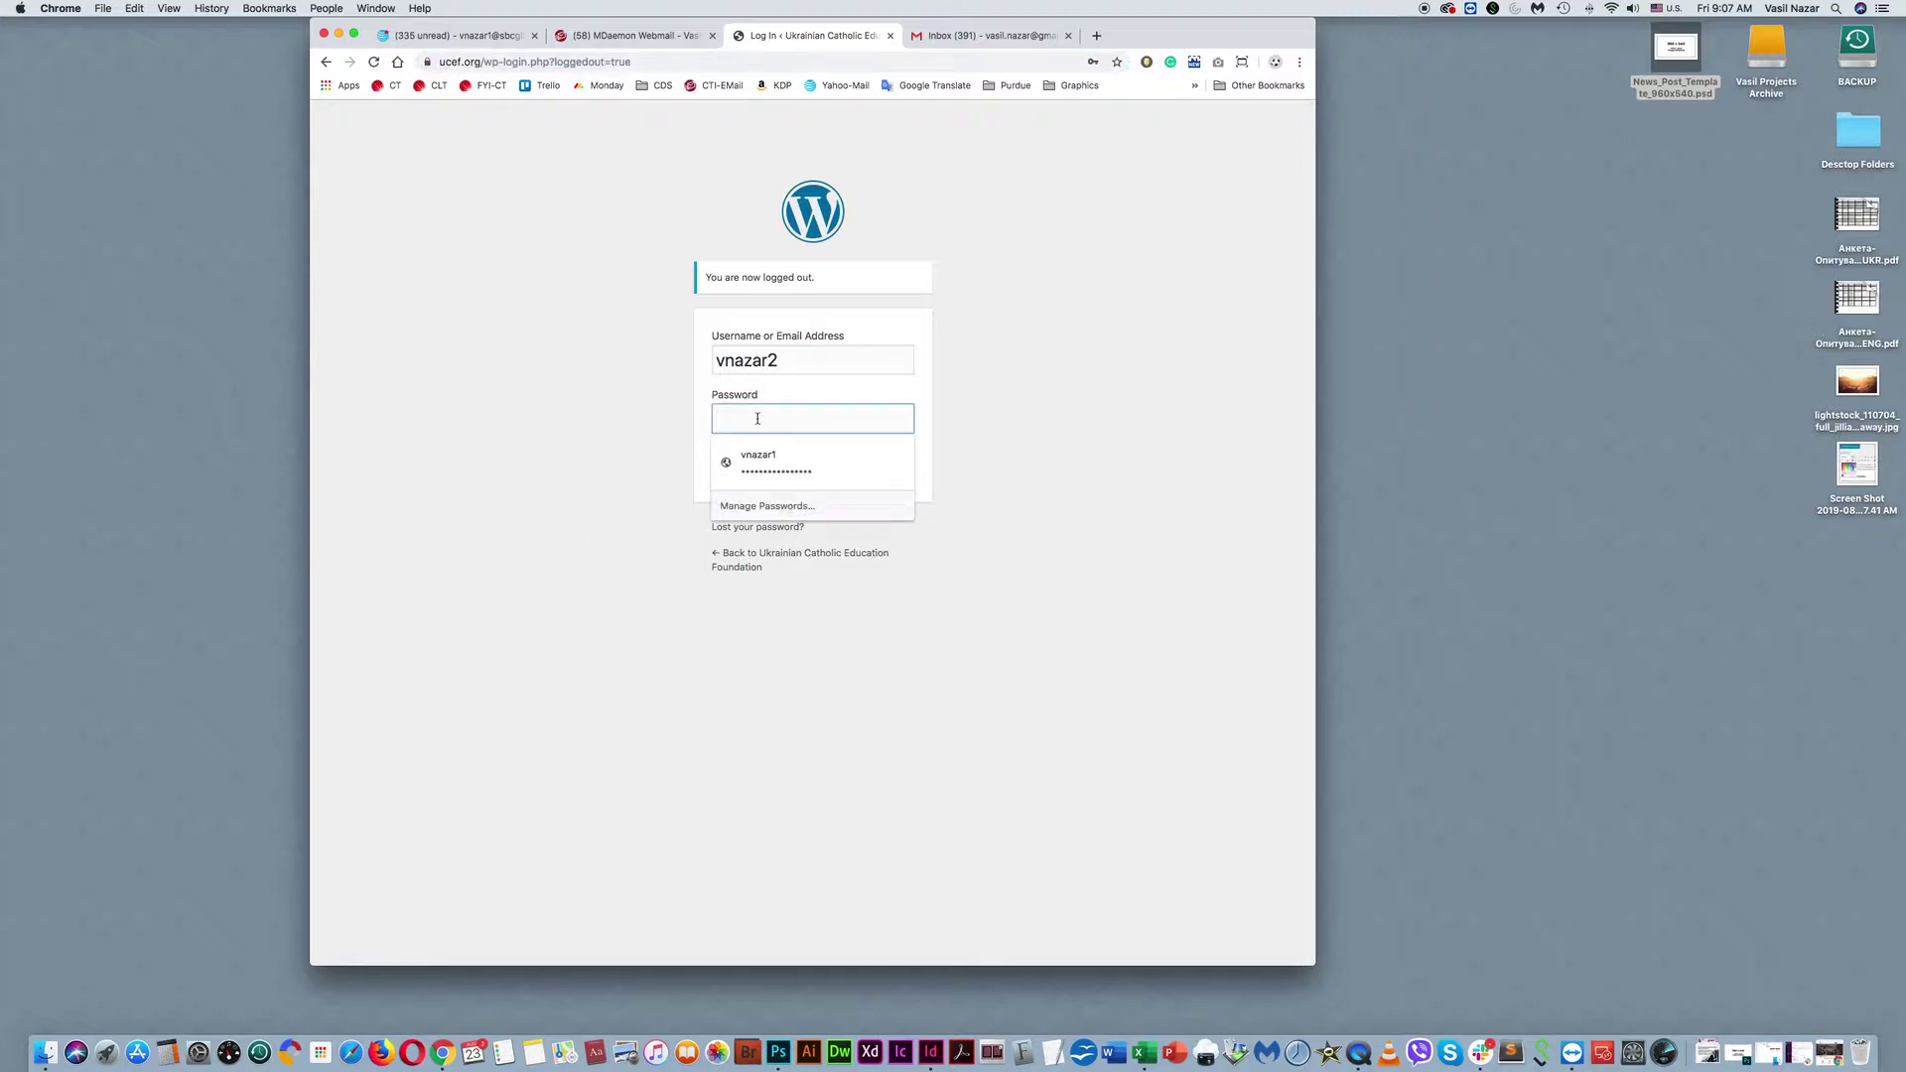
type("***************")
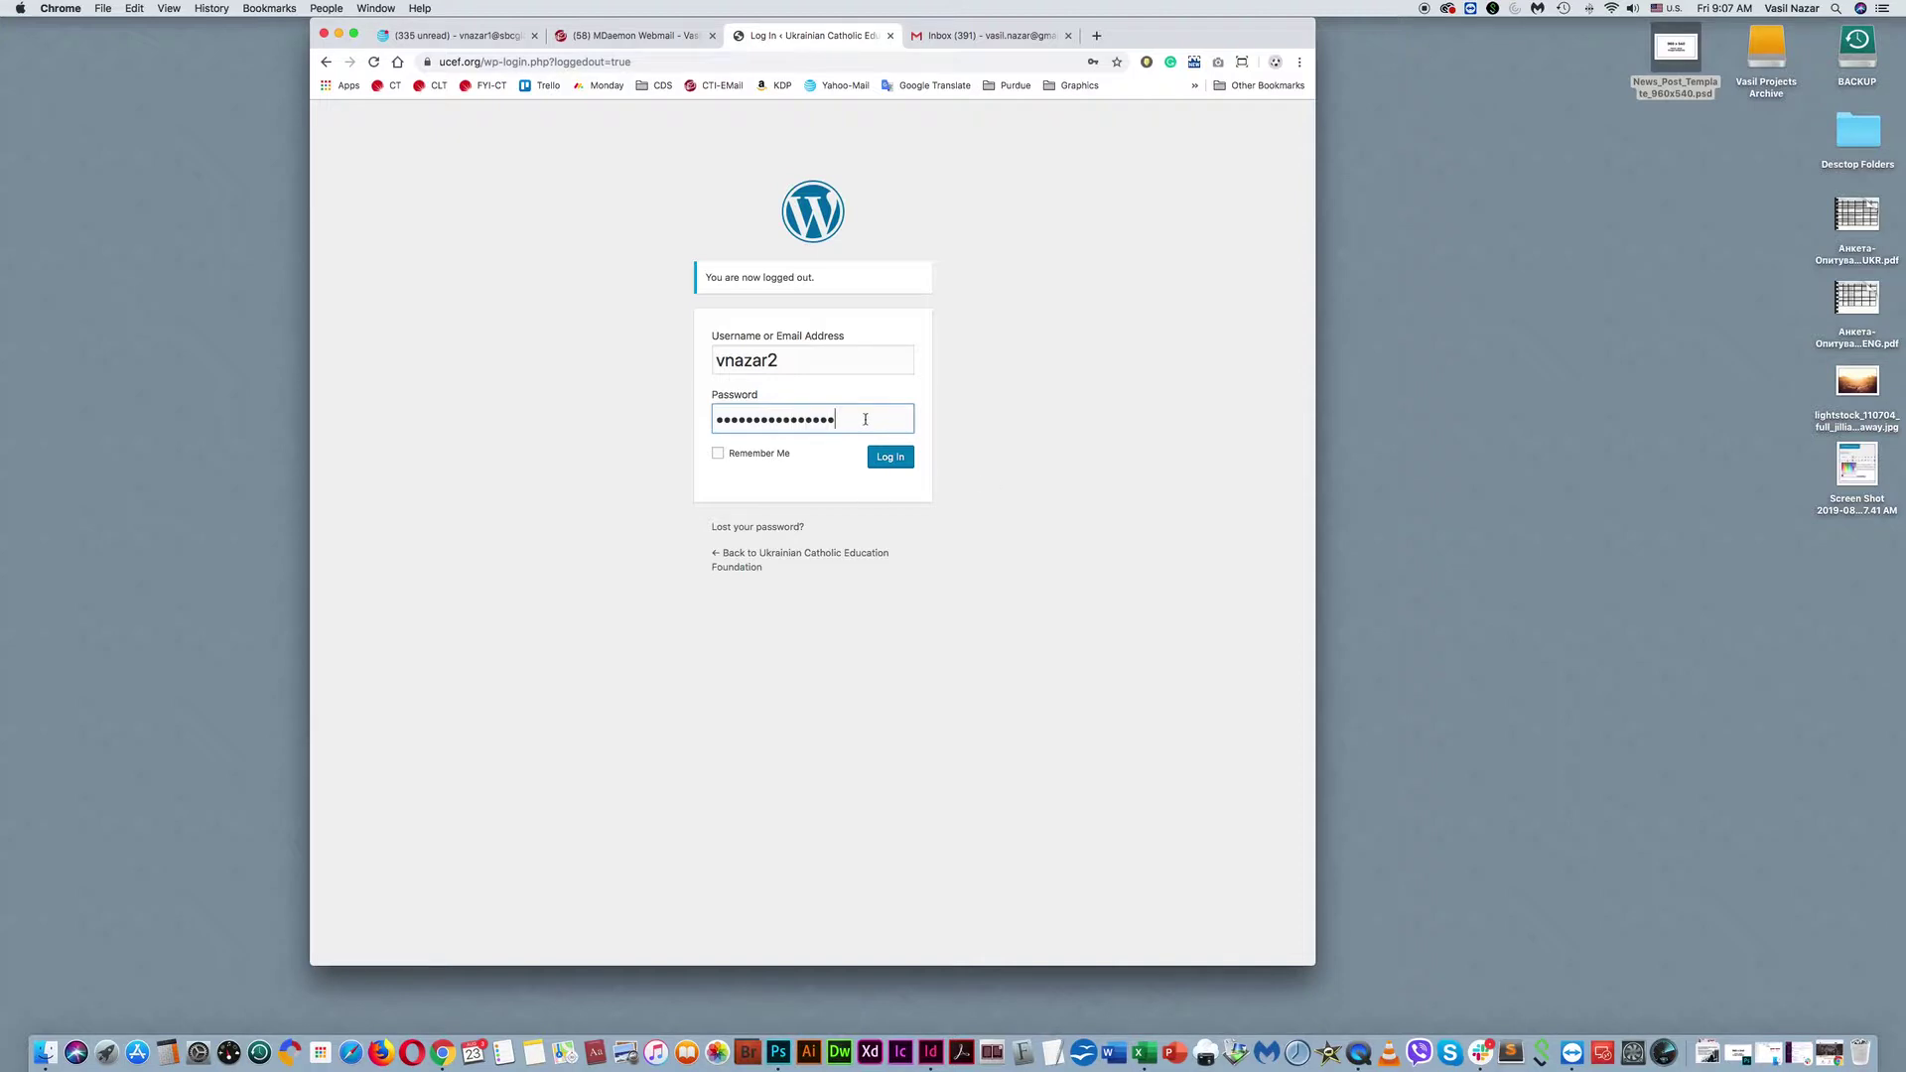
left_click(890, 459)
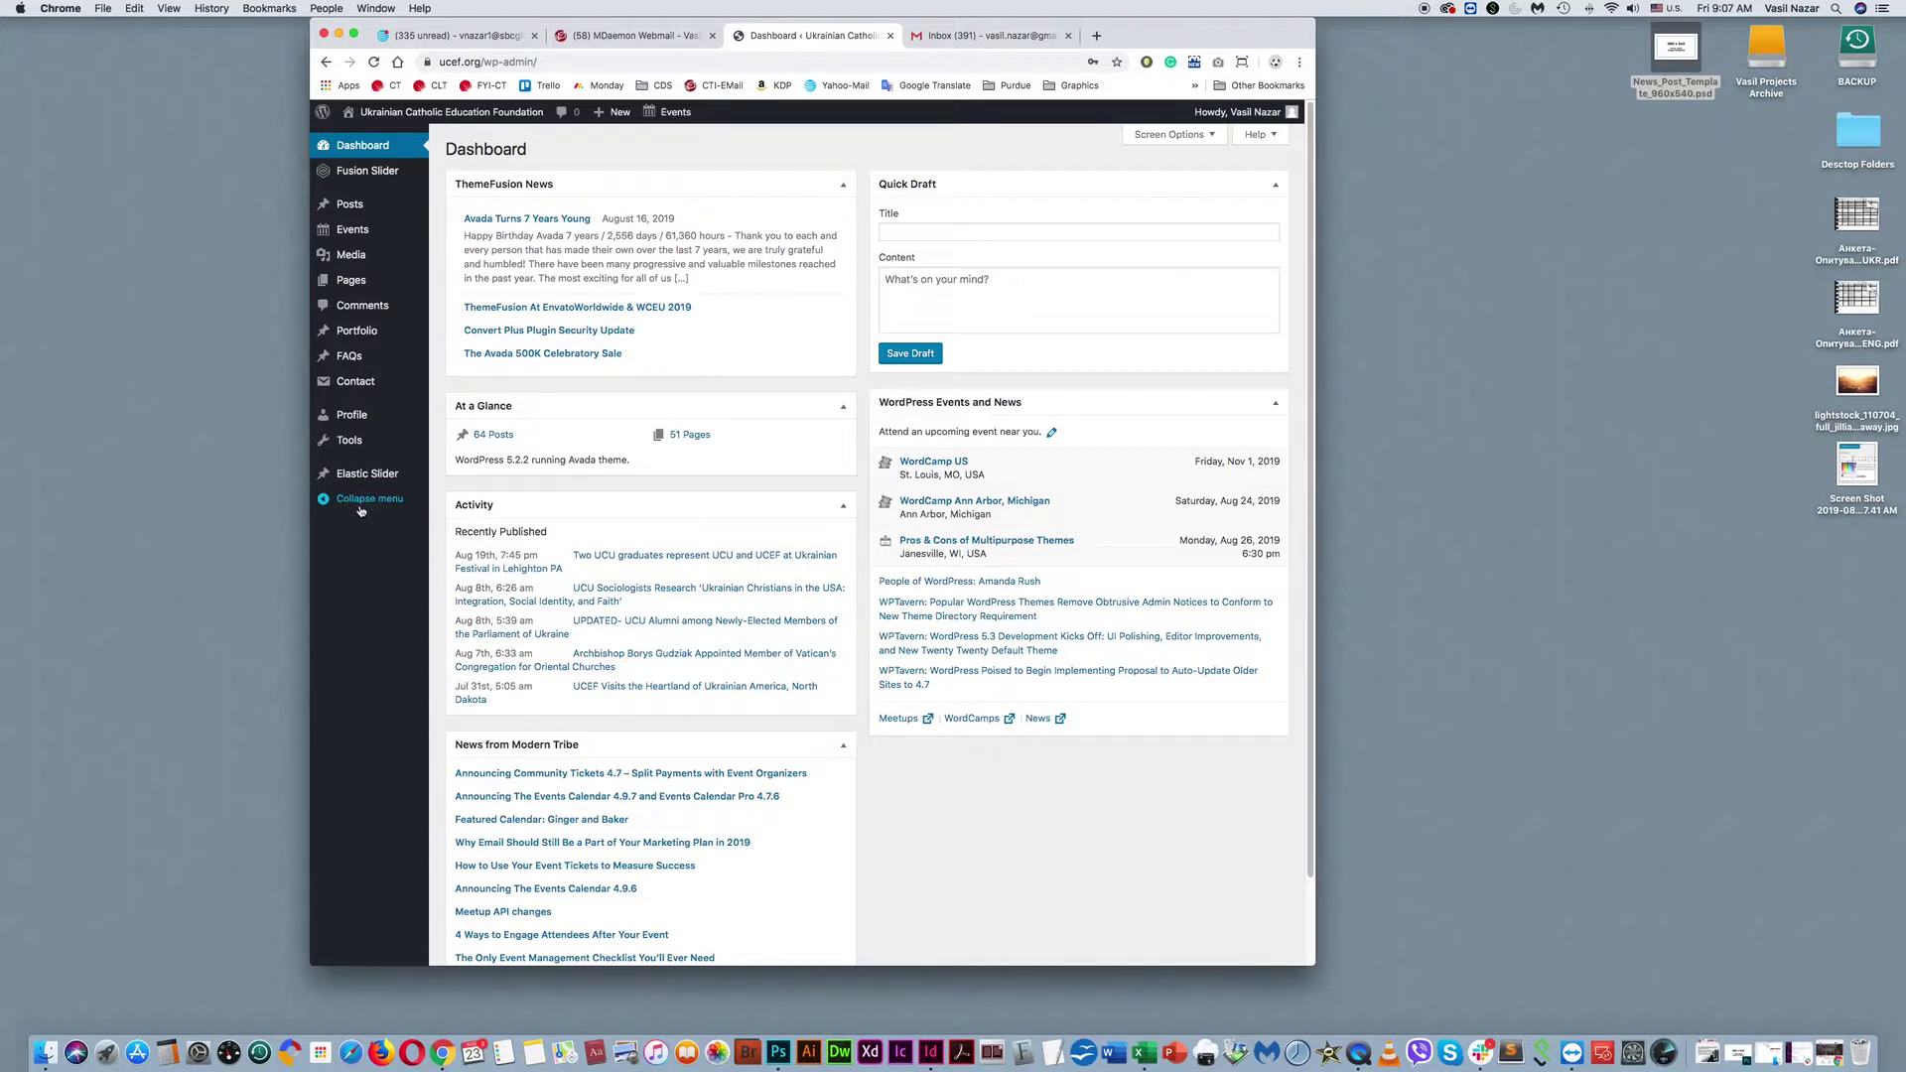
Rearrange the admin window and close the separate live ucef.org site window.
left_click_drag(1179, 40, 873, 12)
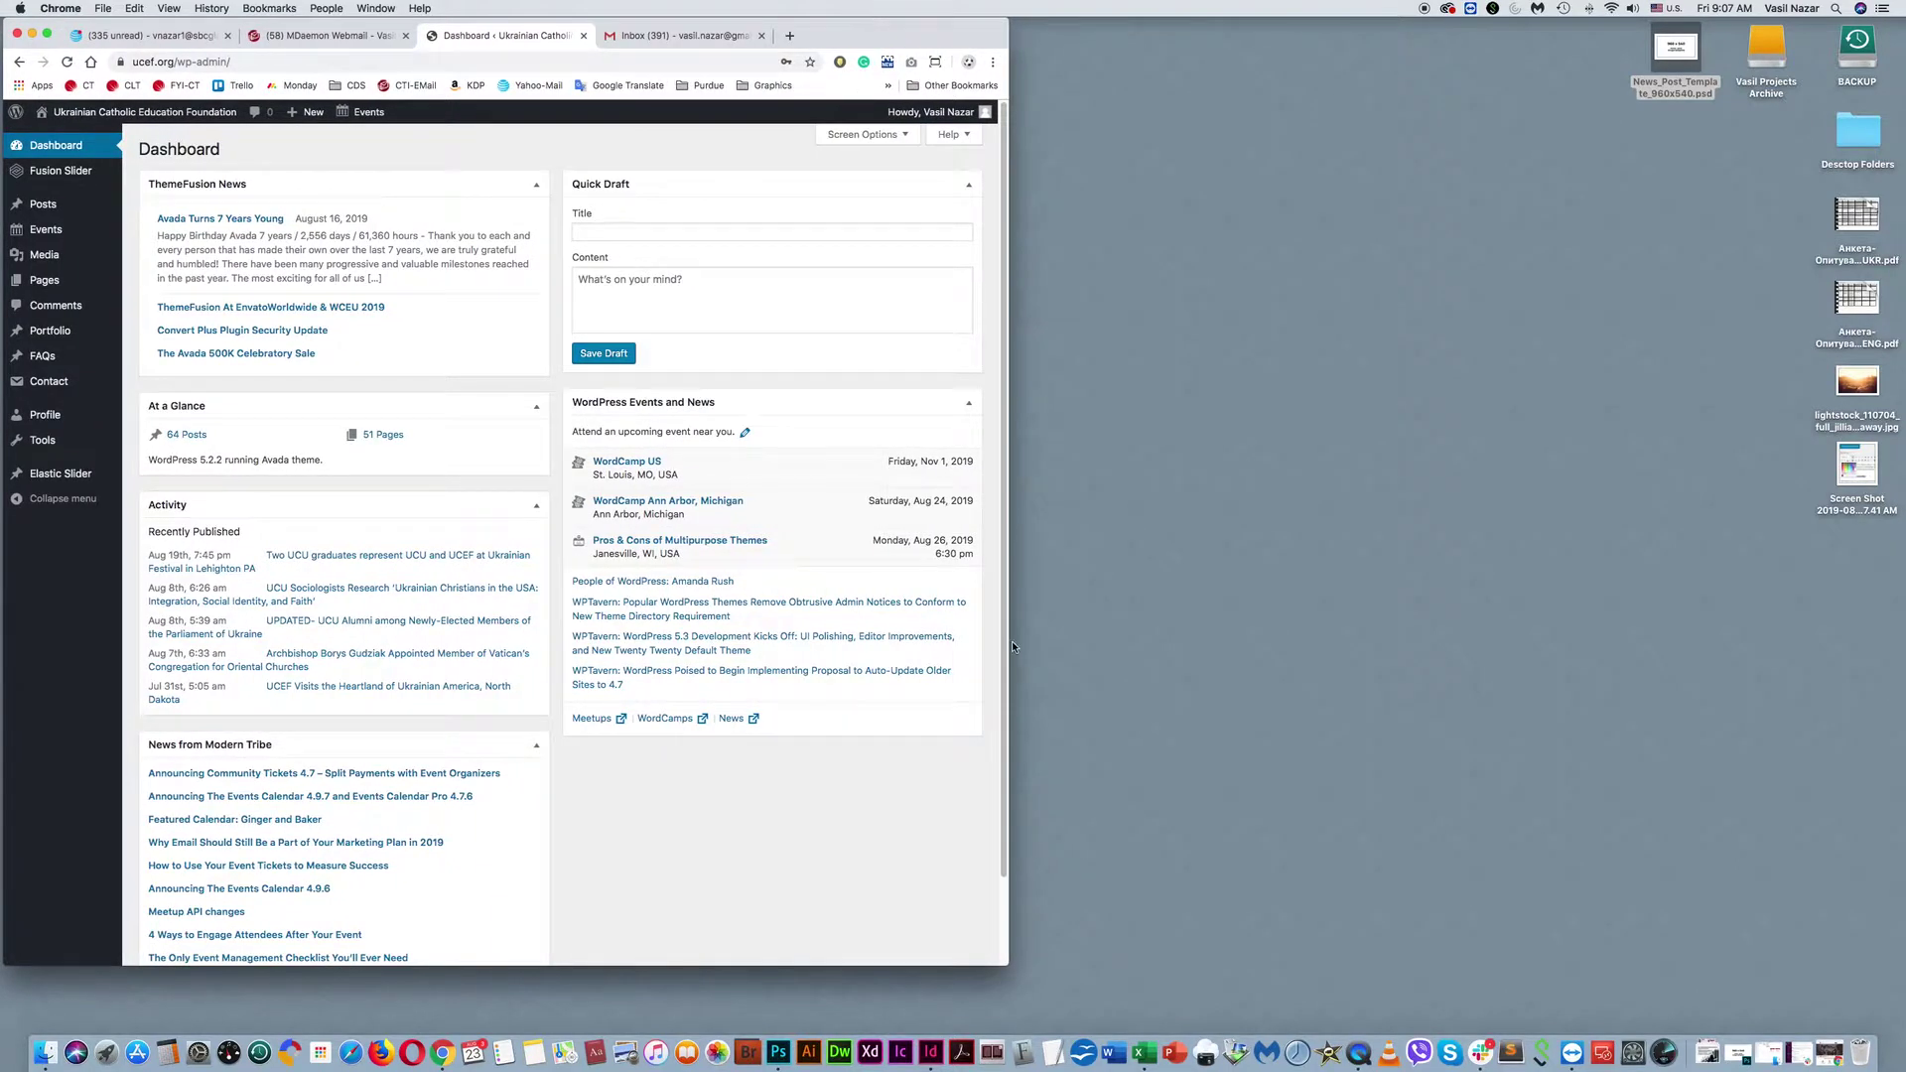
left_click(1784, 1060)
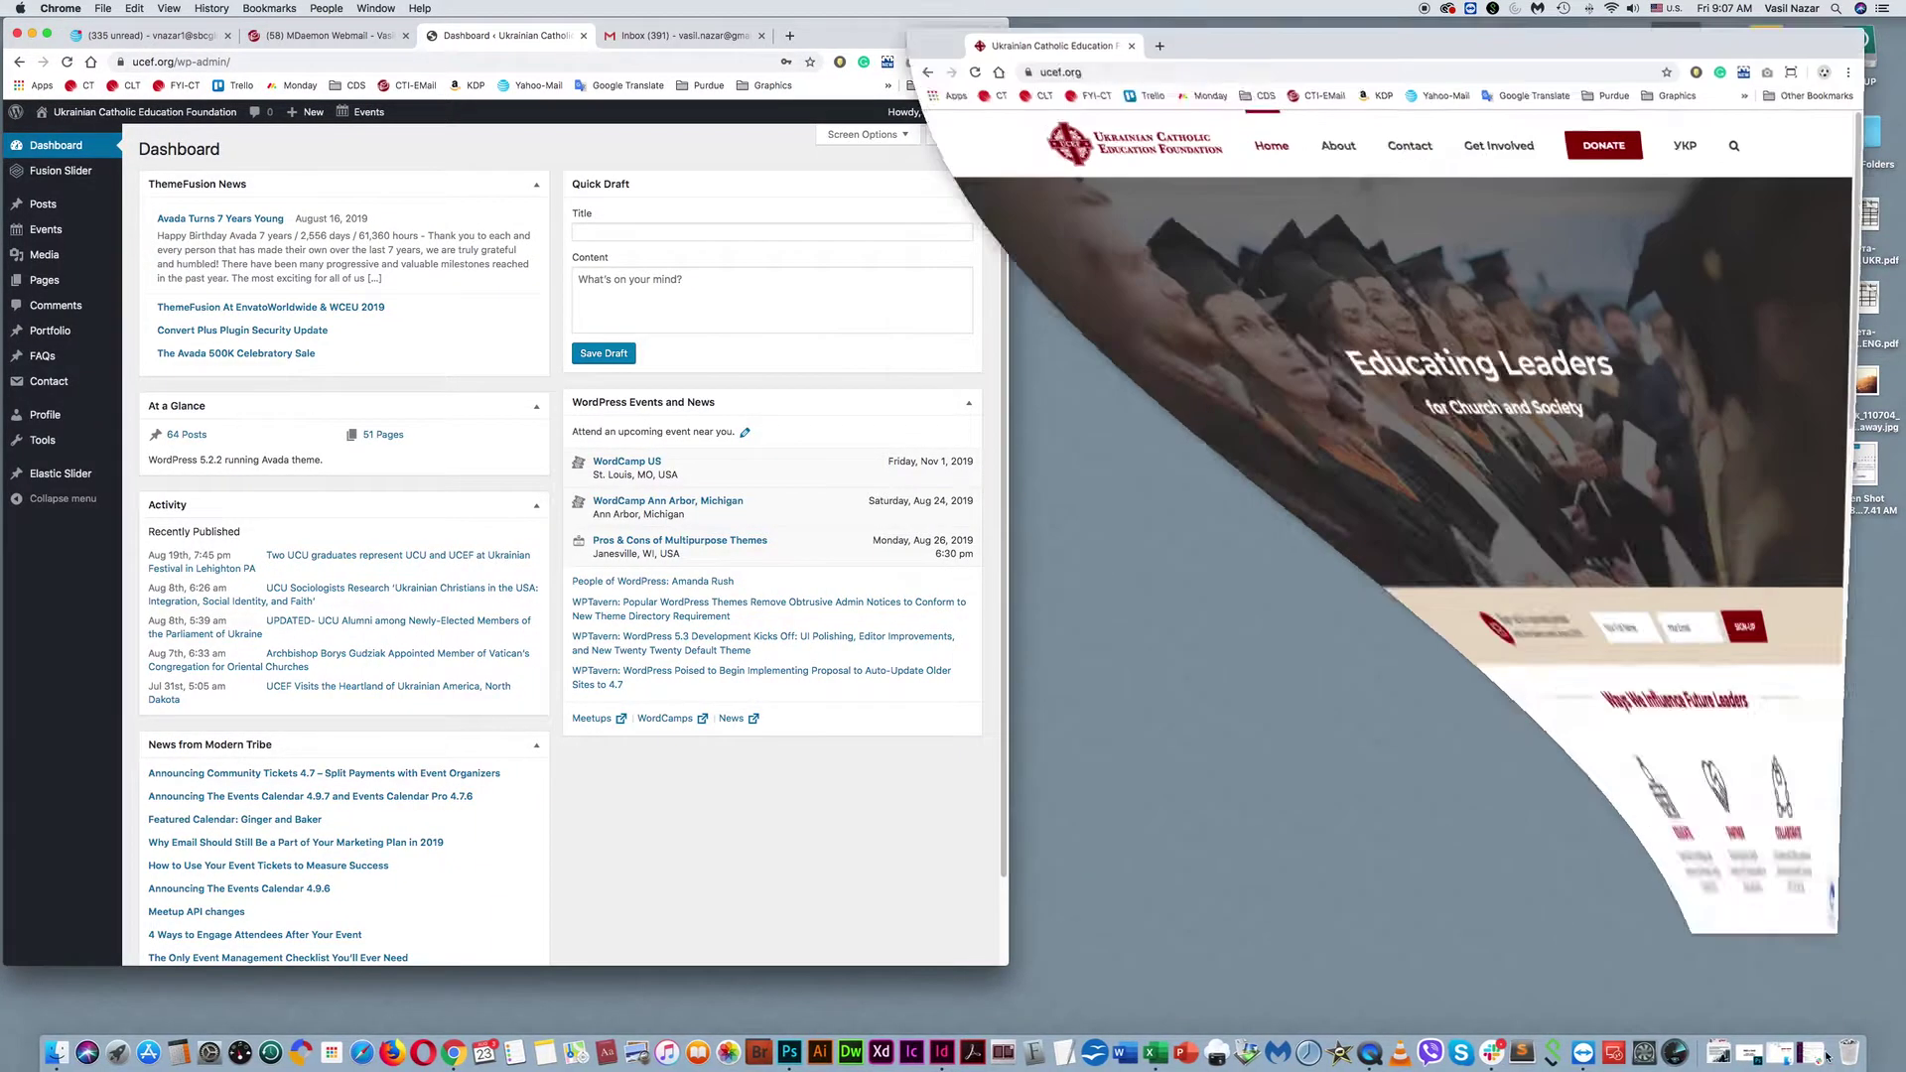
left_click_drag(1320, 35, 1337, 33)
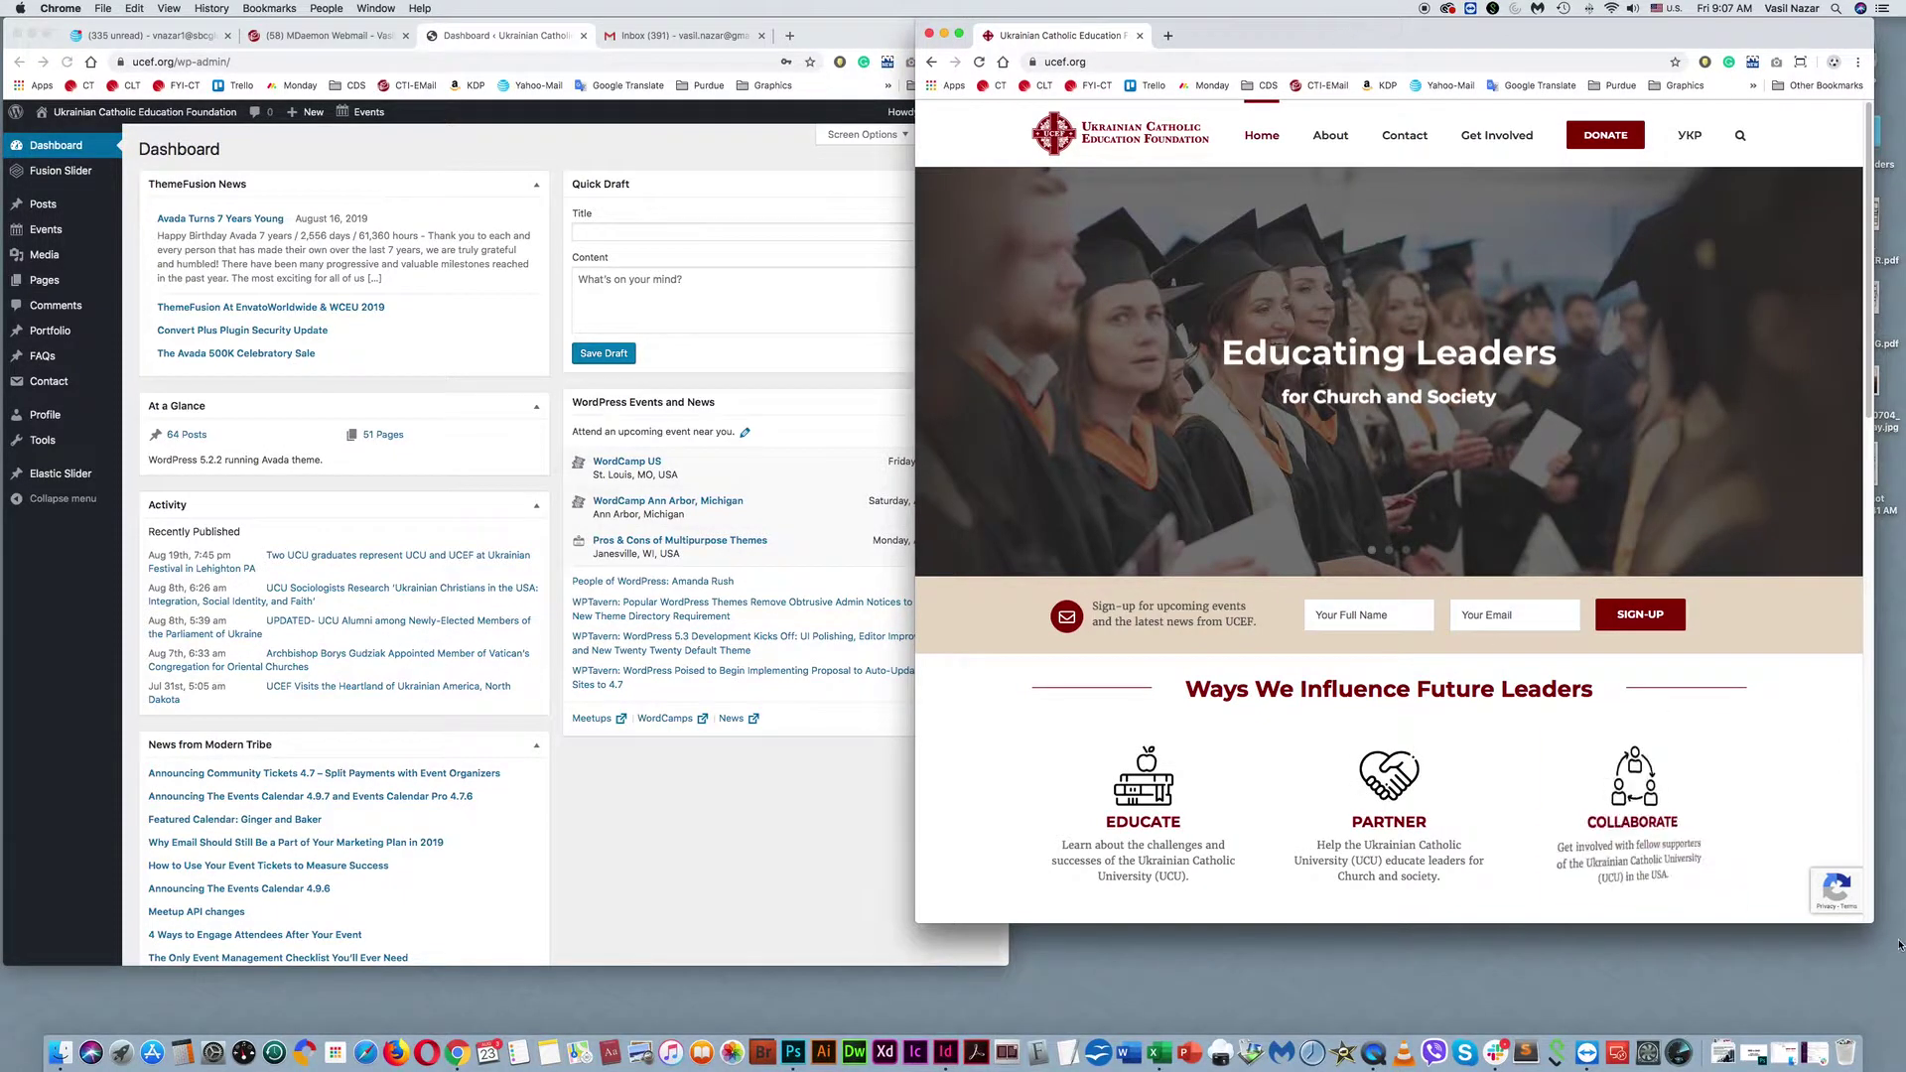
left_click_drag(1873, 923, 1885, 965)
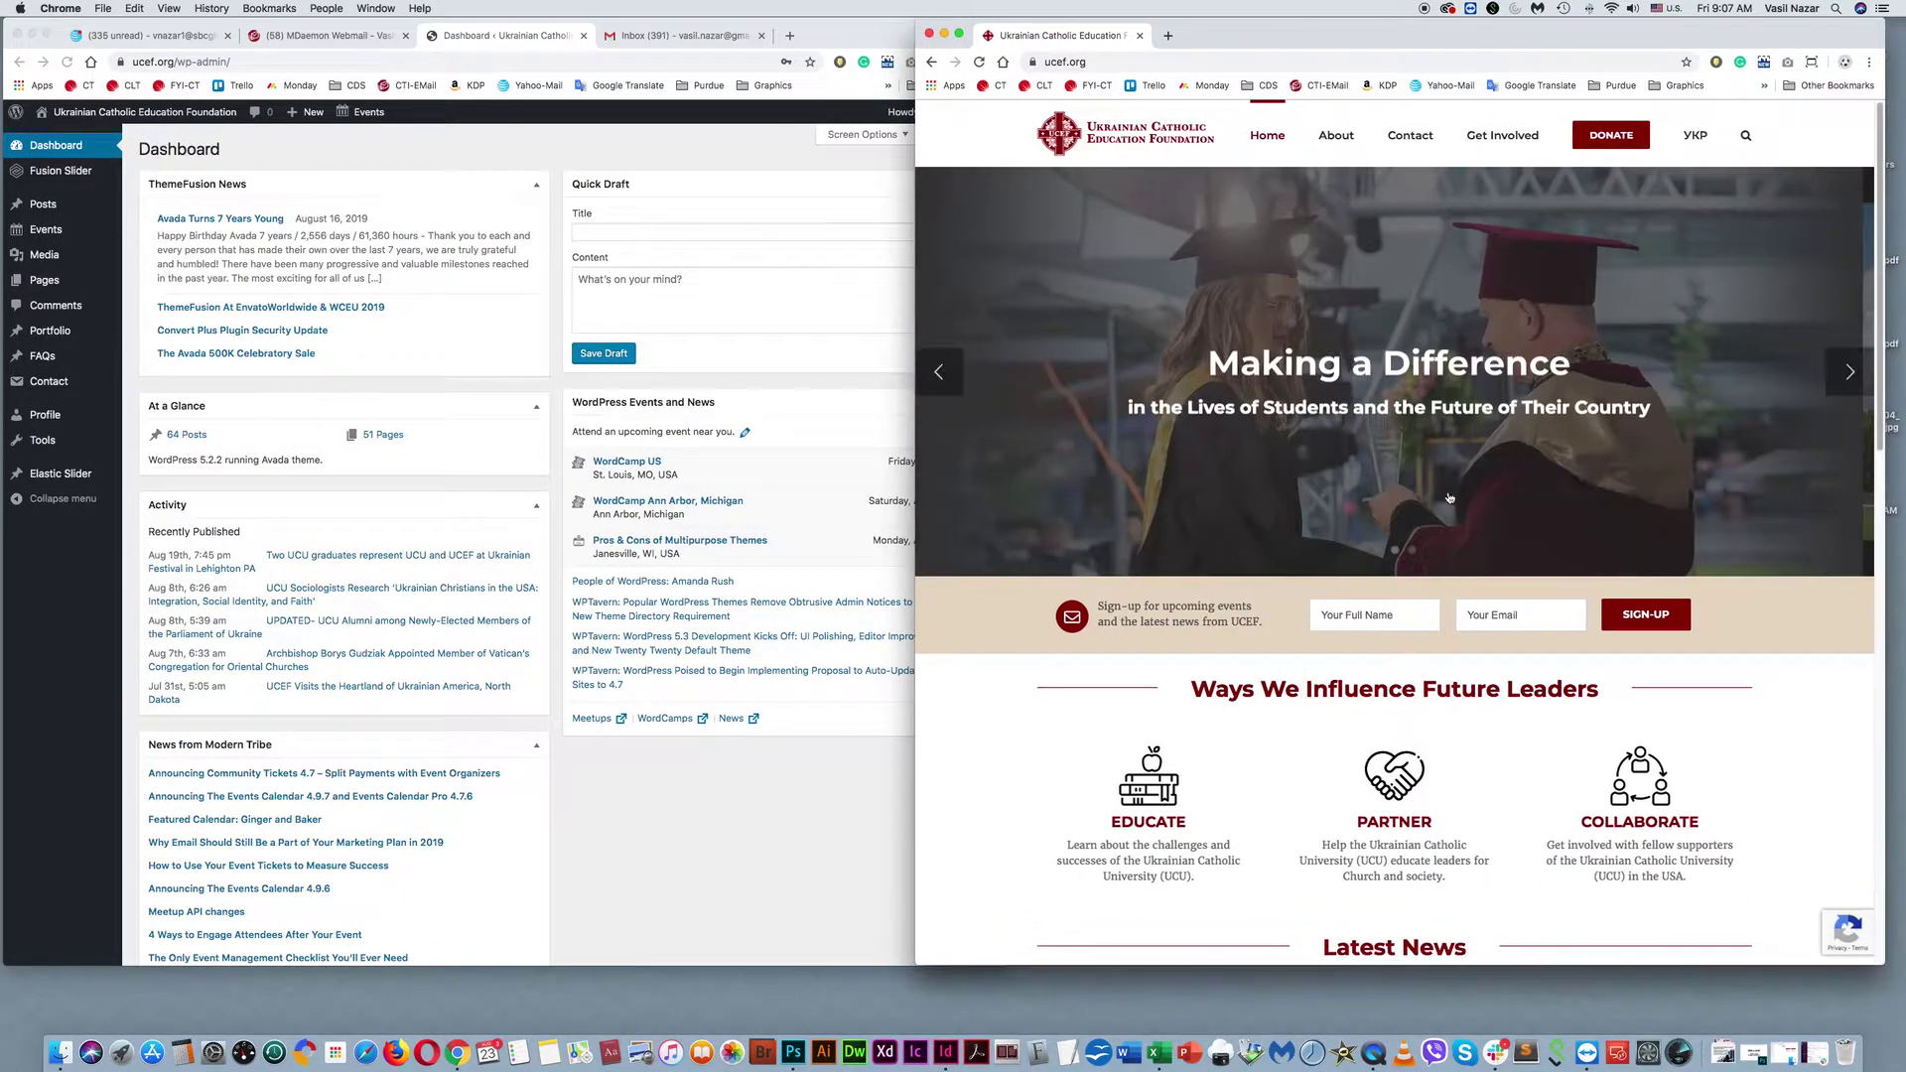
left_click(930, 36)
left_click_drag(874, 15, 1234, 15)
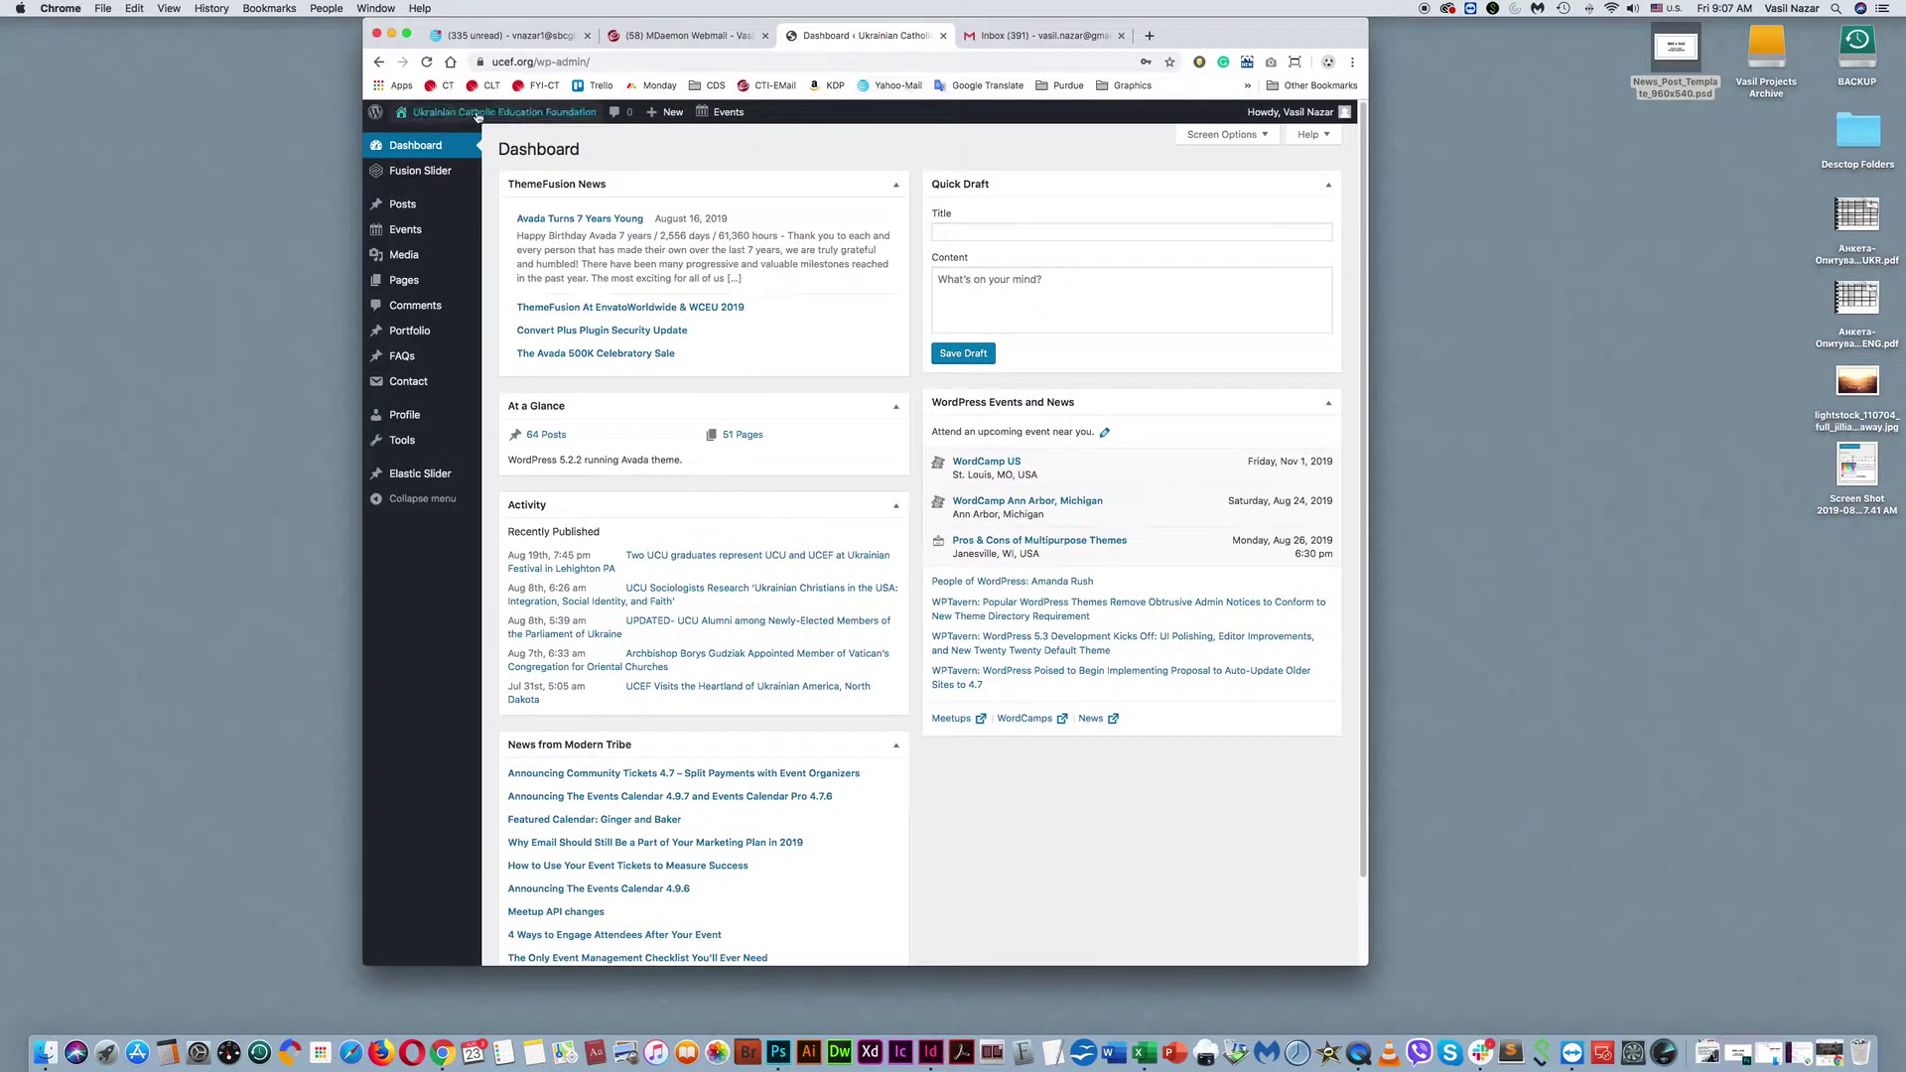
Open Visit Site in a new tab to view the live homepage, then close that tab.
mouse_move(478, 115)
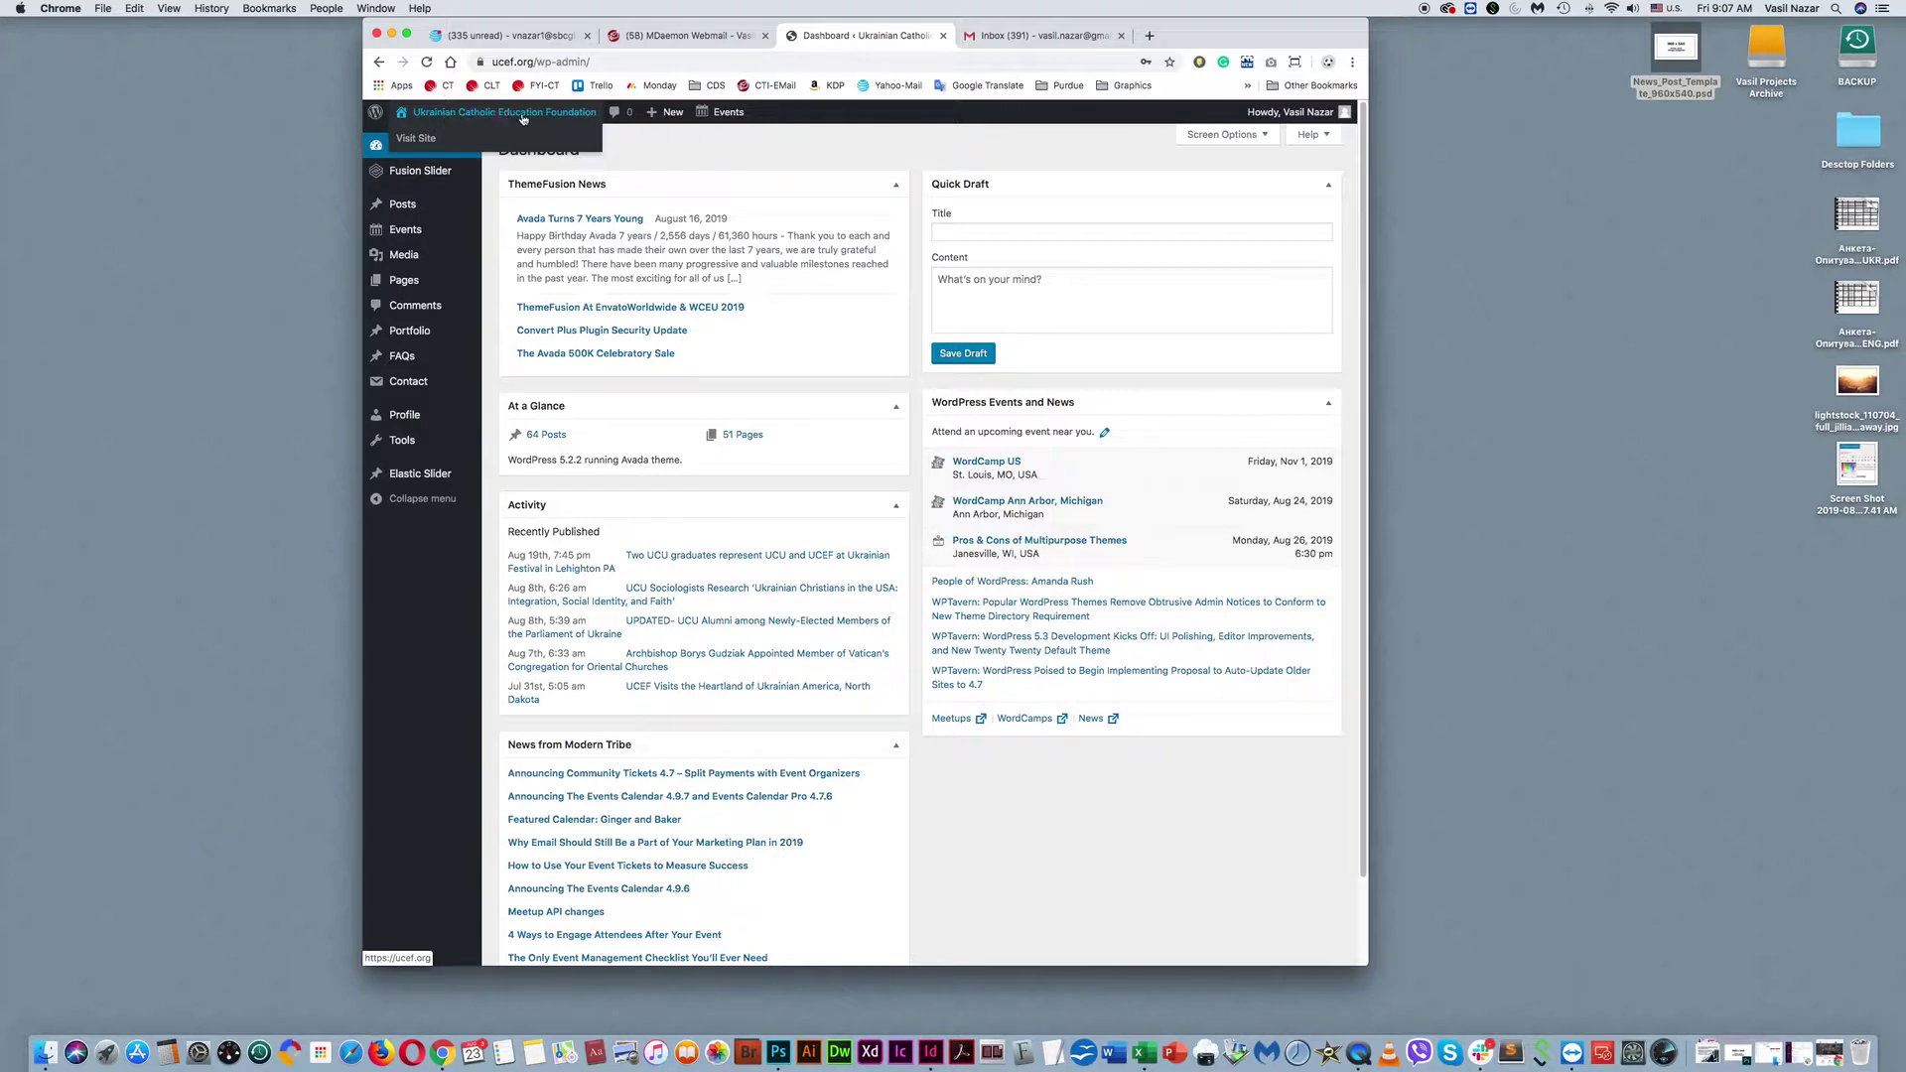
right_click(418, 145)
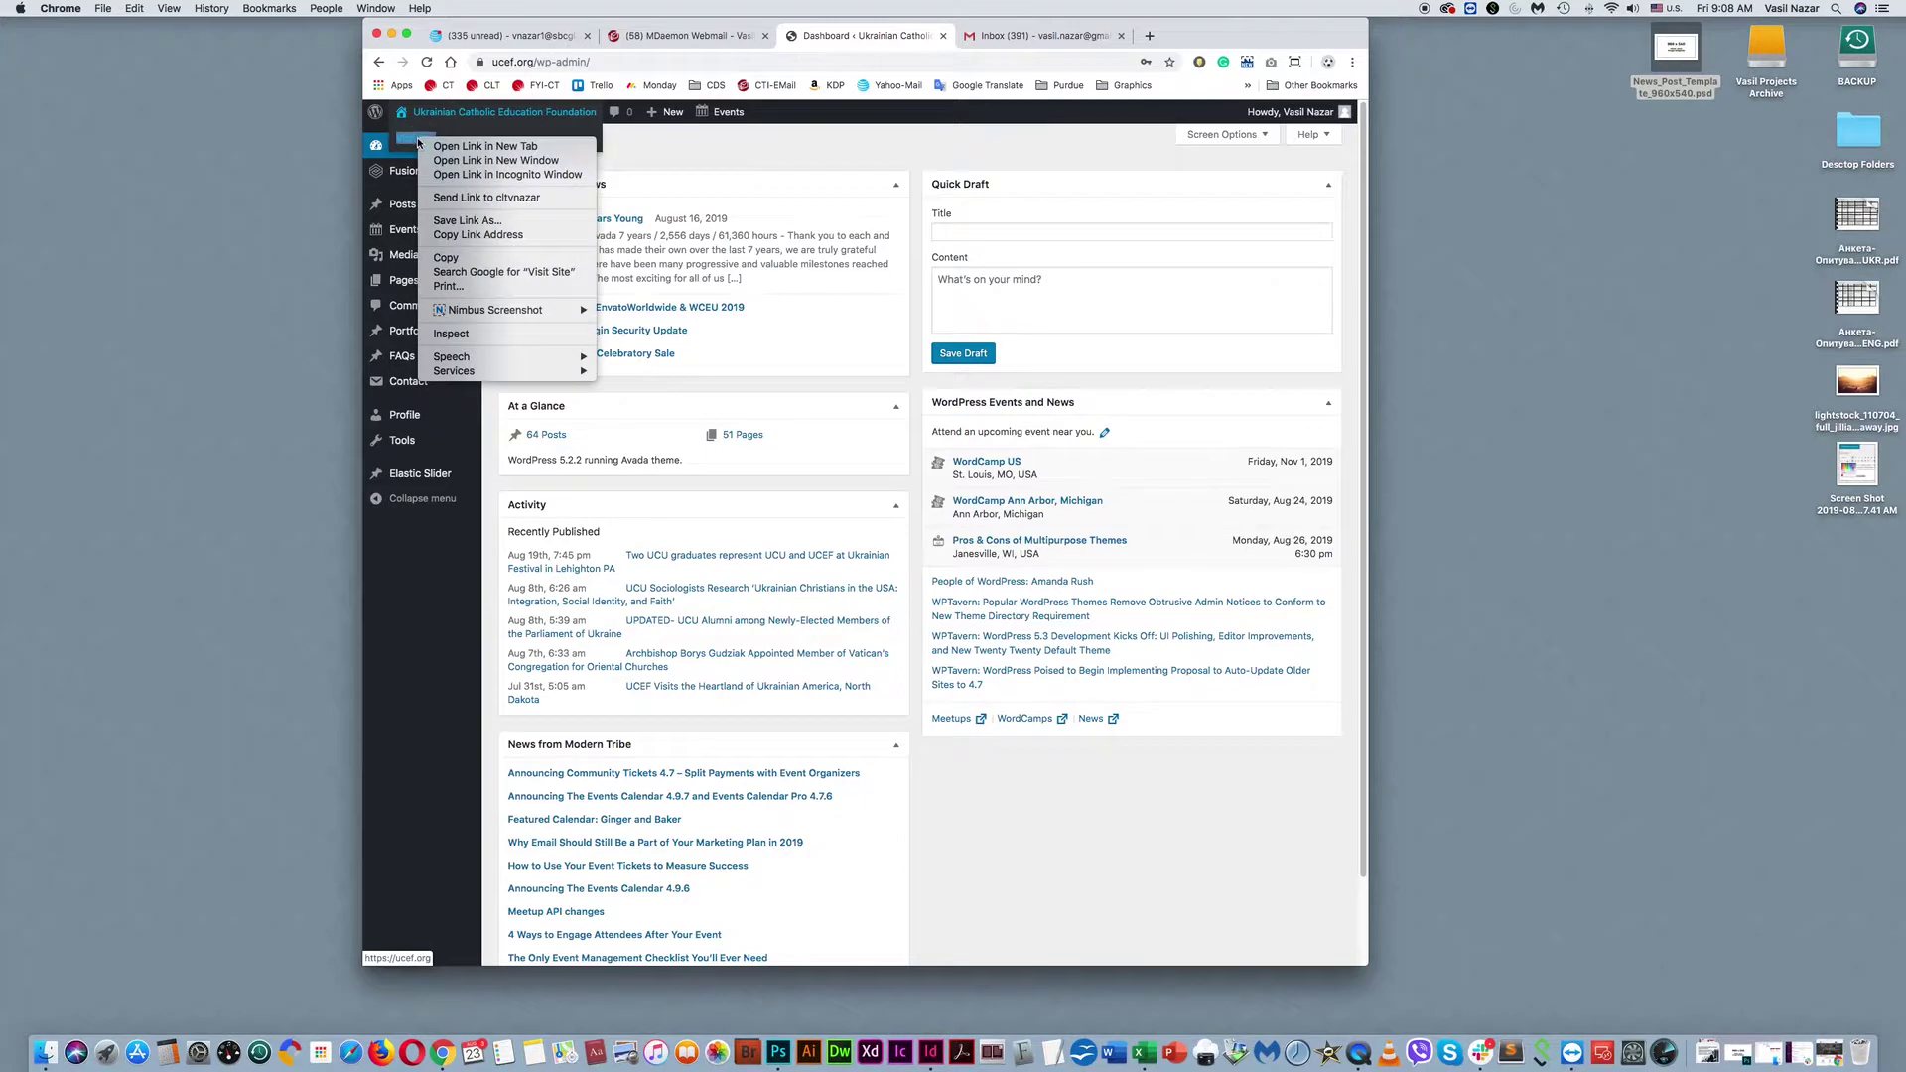
left_click(507, 147)
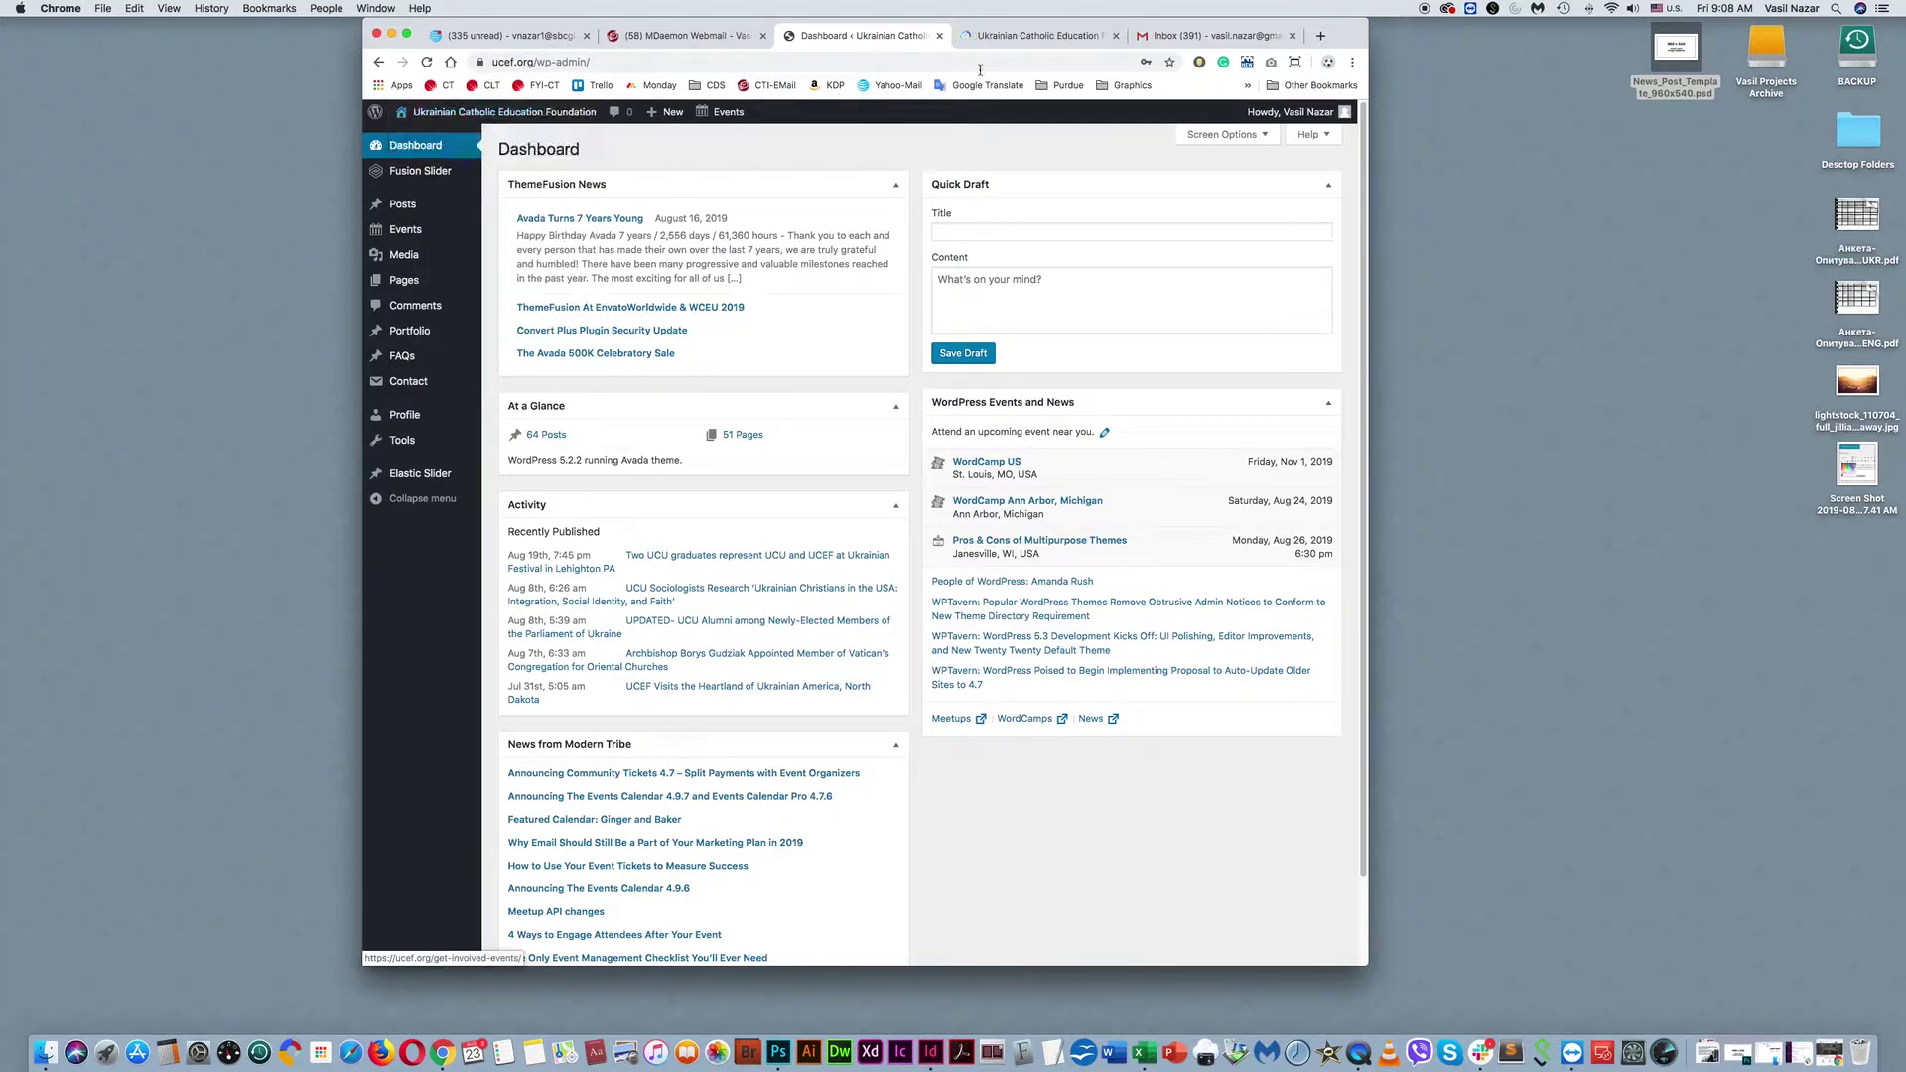
left_click(1008, 41)
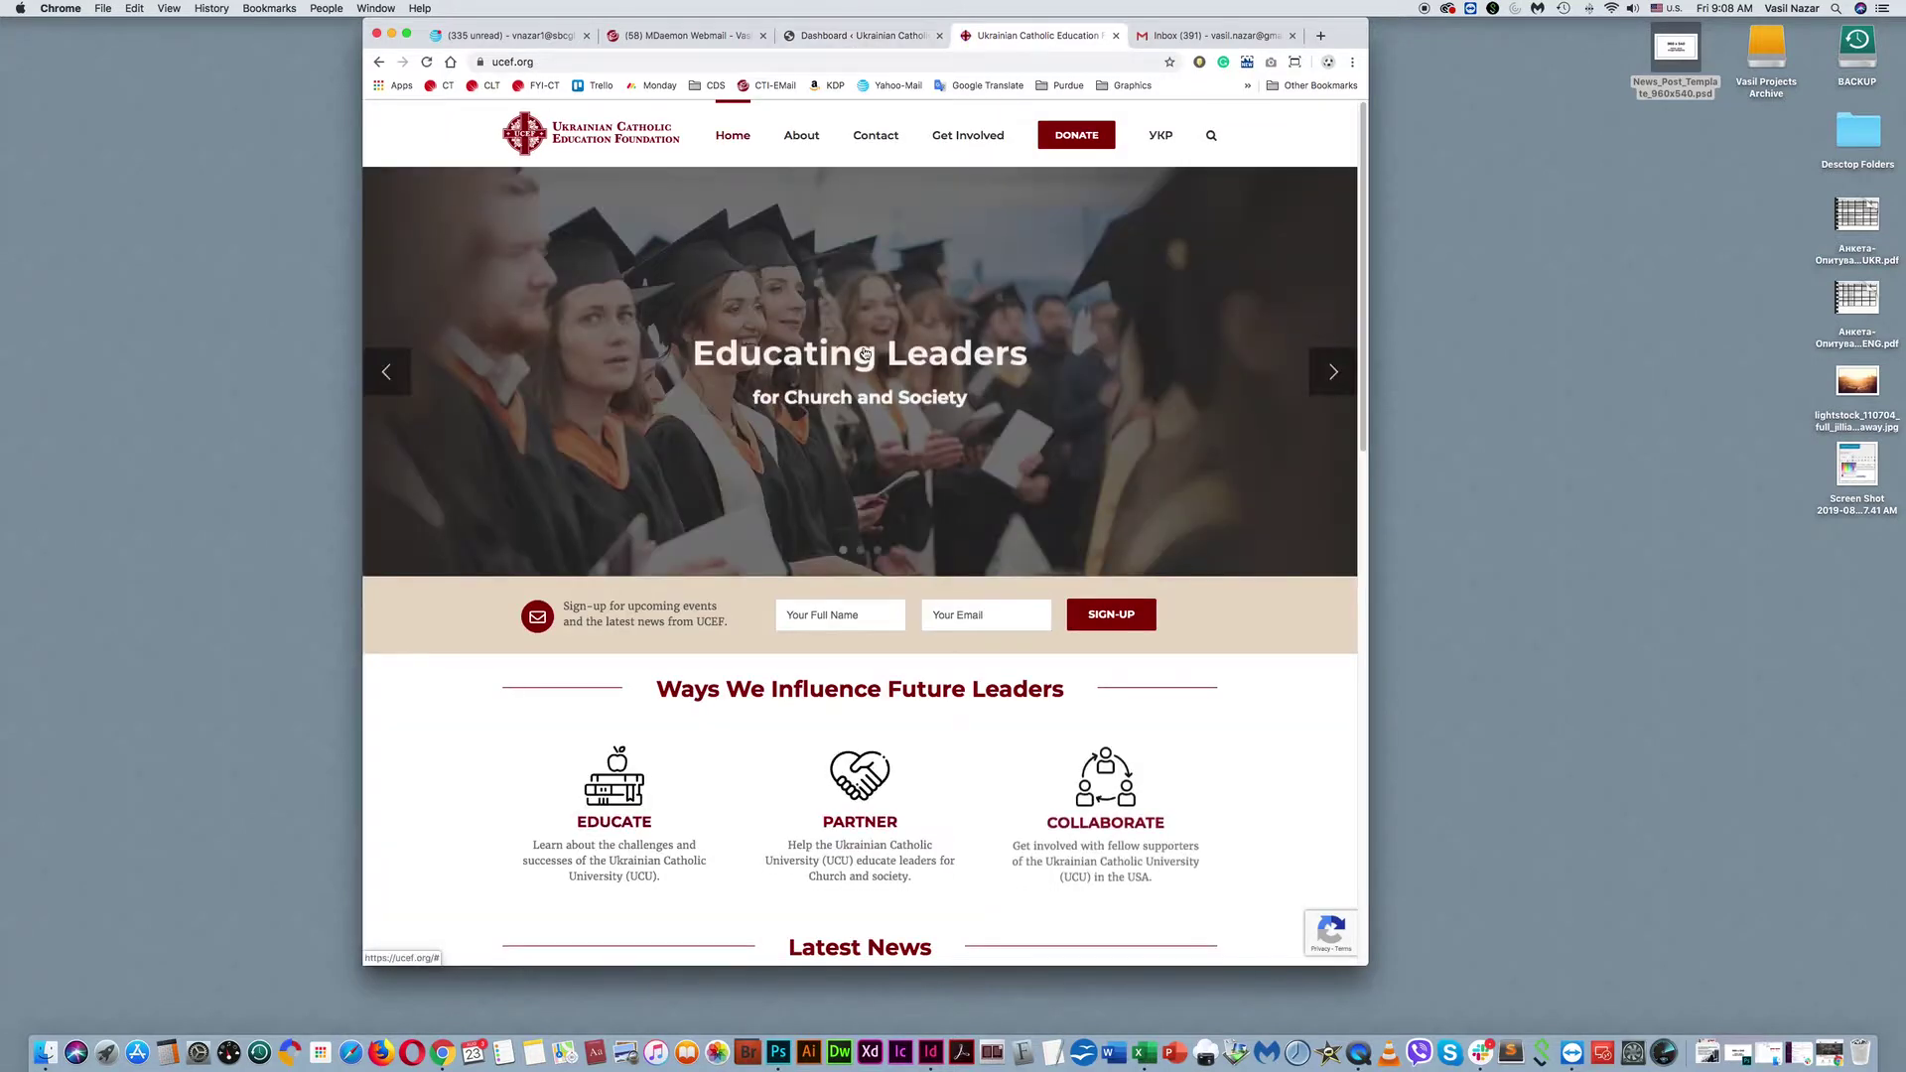
left_click(851, 38)
left_click(992, 37)
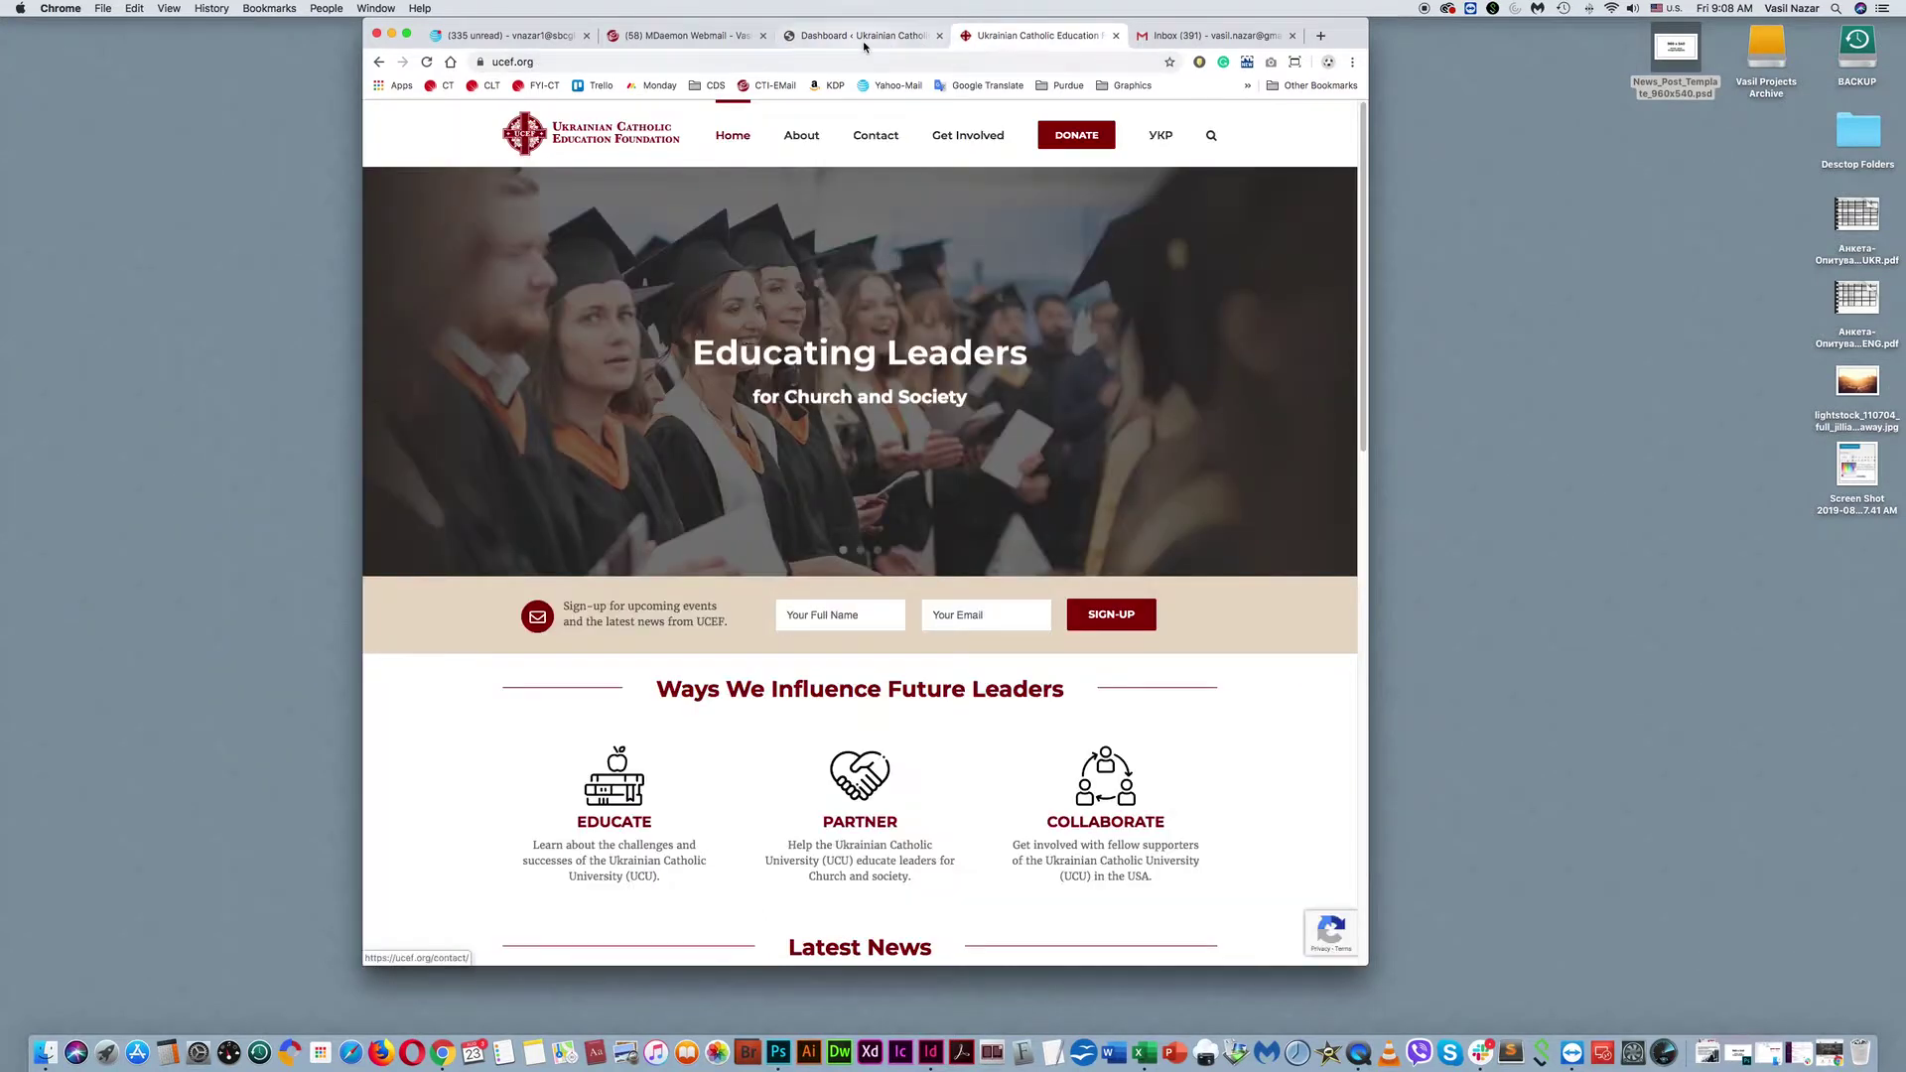
left_click(1116, 36)
left_click_drag(1210, 30, 853, 5)
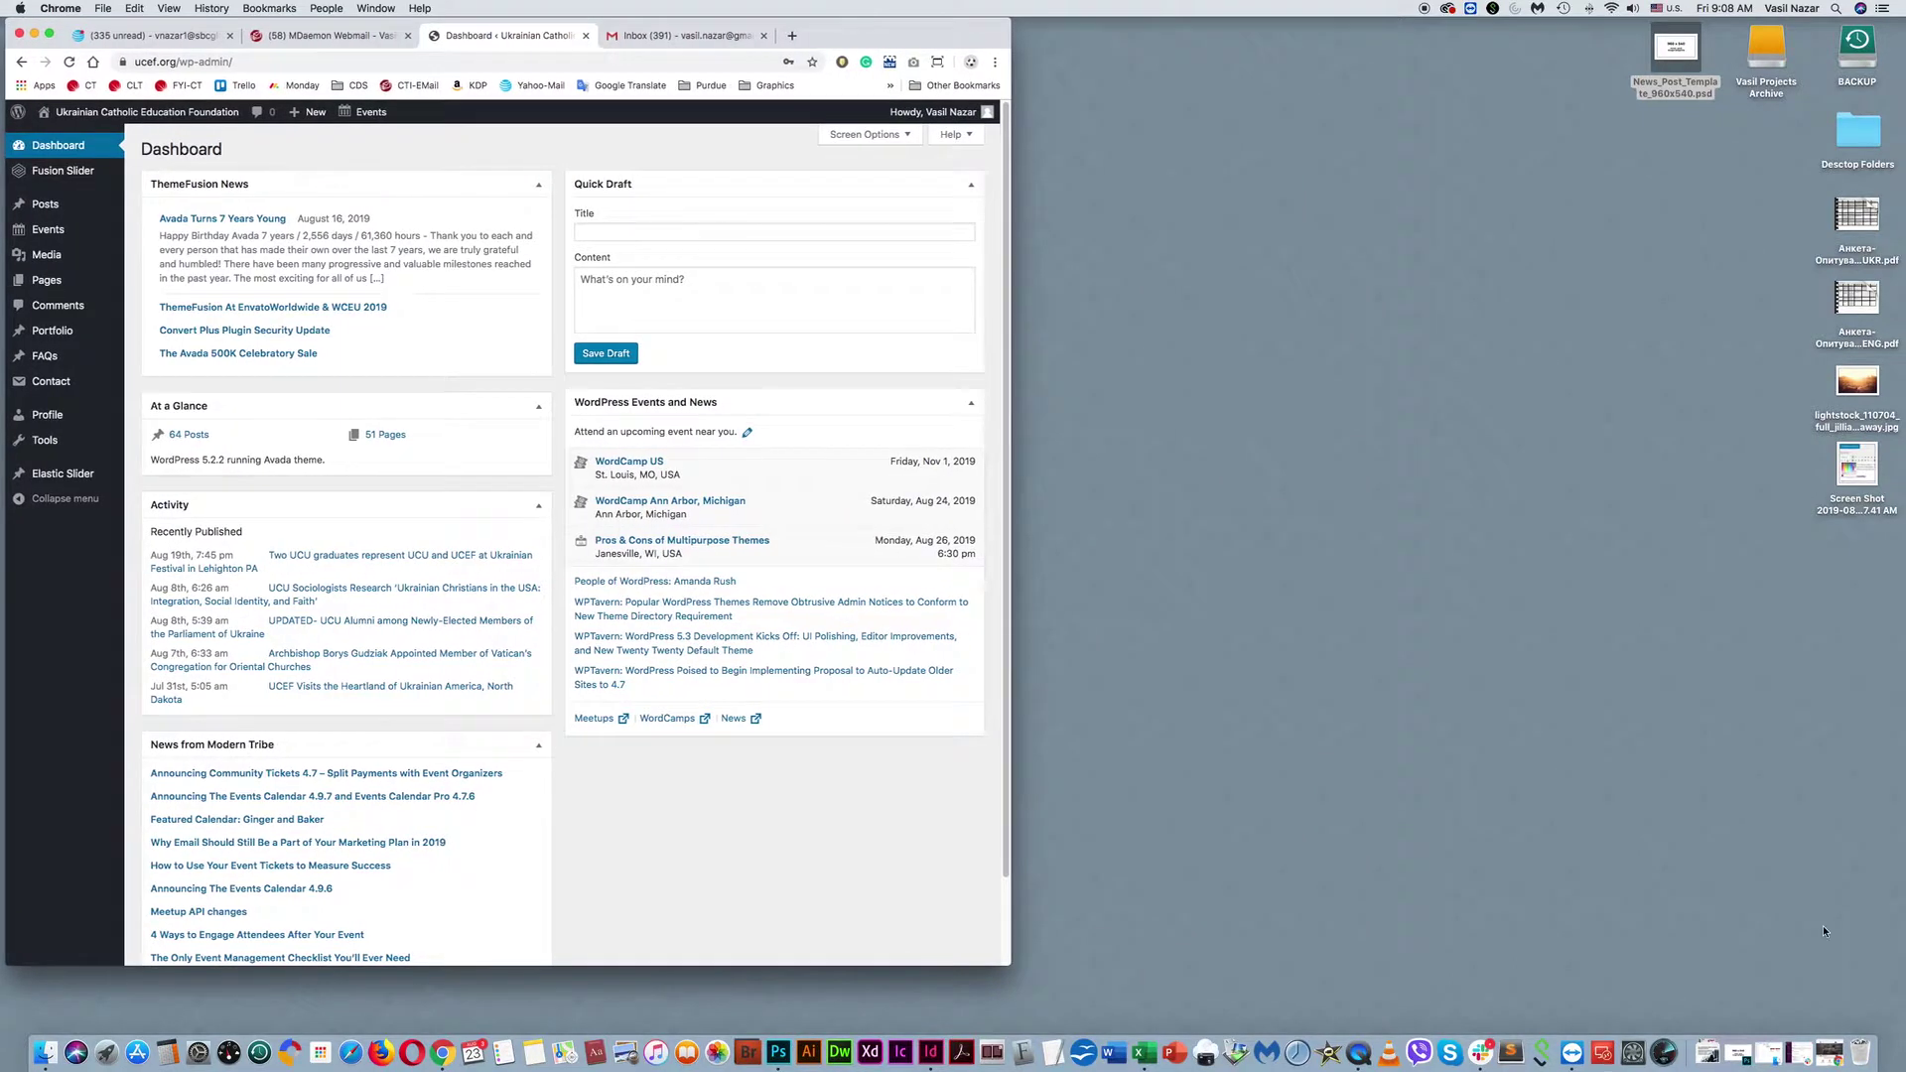
Restore the ucef.org window on the right beside the admin Dashboard, then go to Fusion Slider.
left_click(1829, 1052)
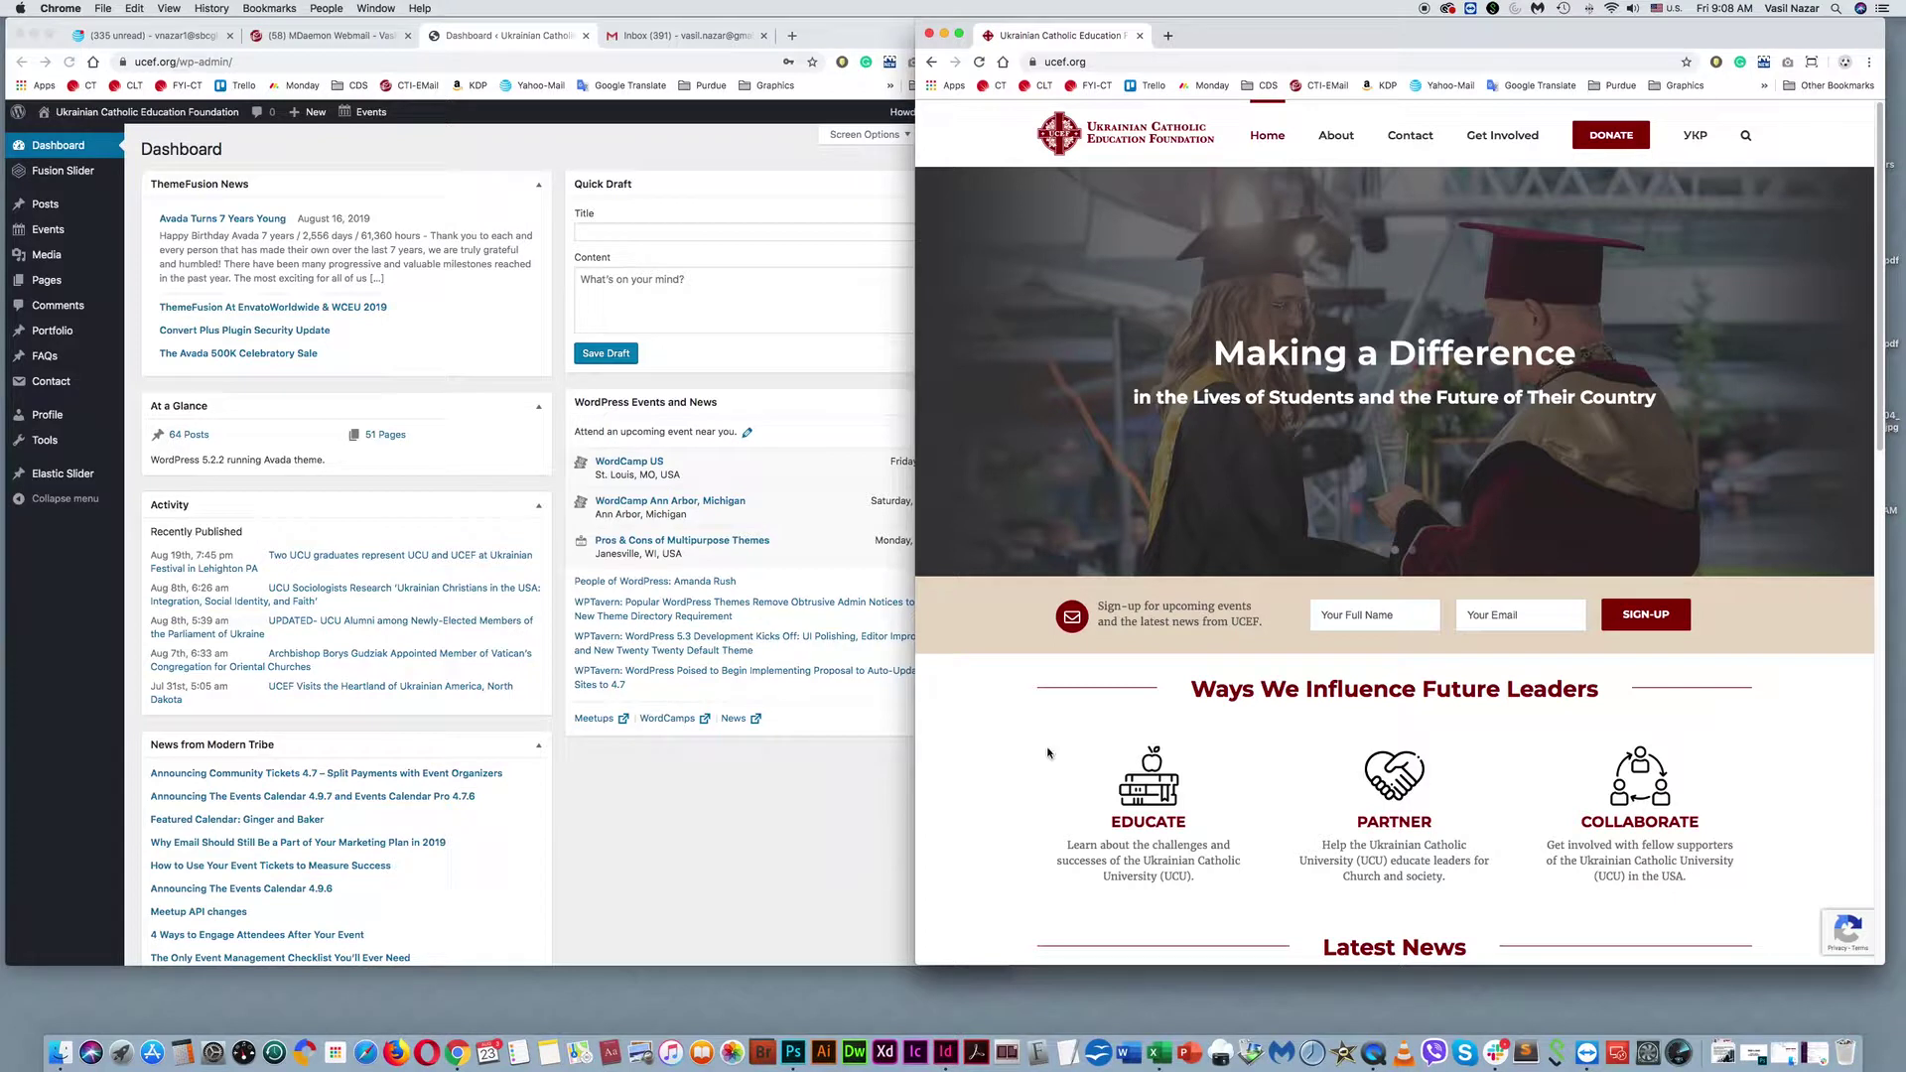
left_click(786, 454)
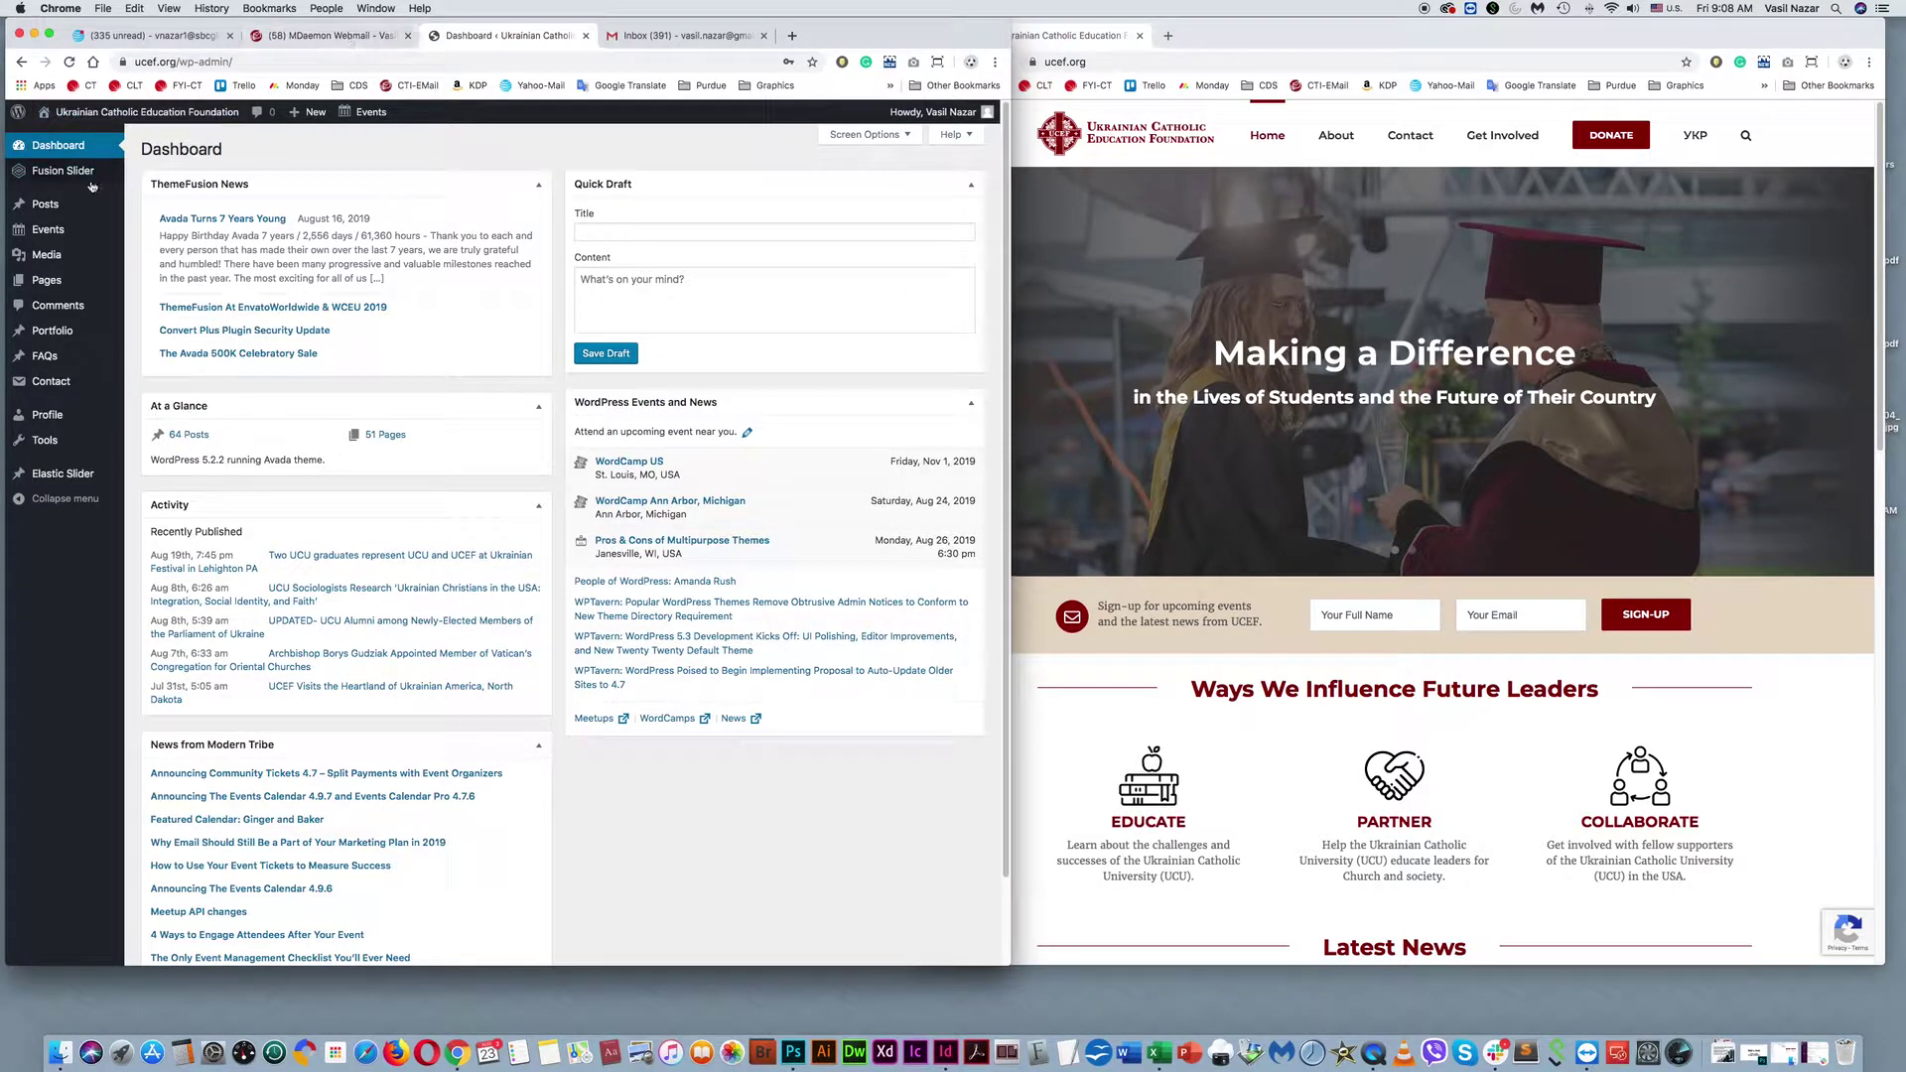
mouse_move(71, 184)
scroll(298, 844, "down", 2)
scroll(727, 768, "up", 2)
left_click(59, 173)
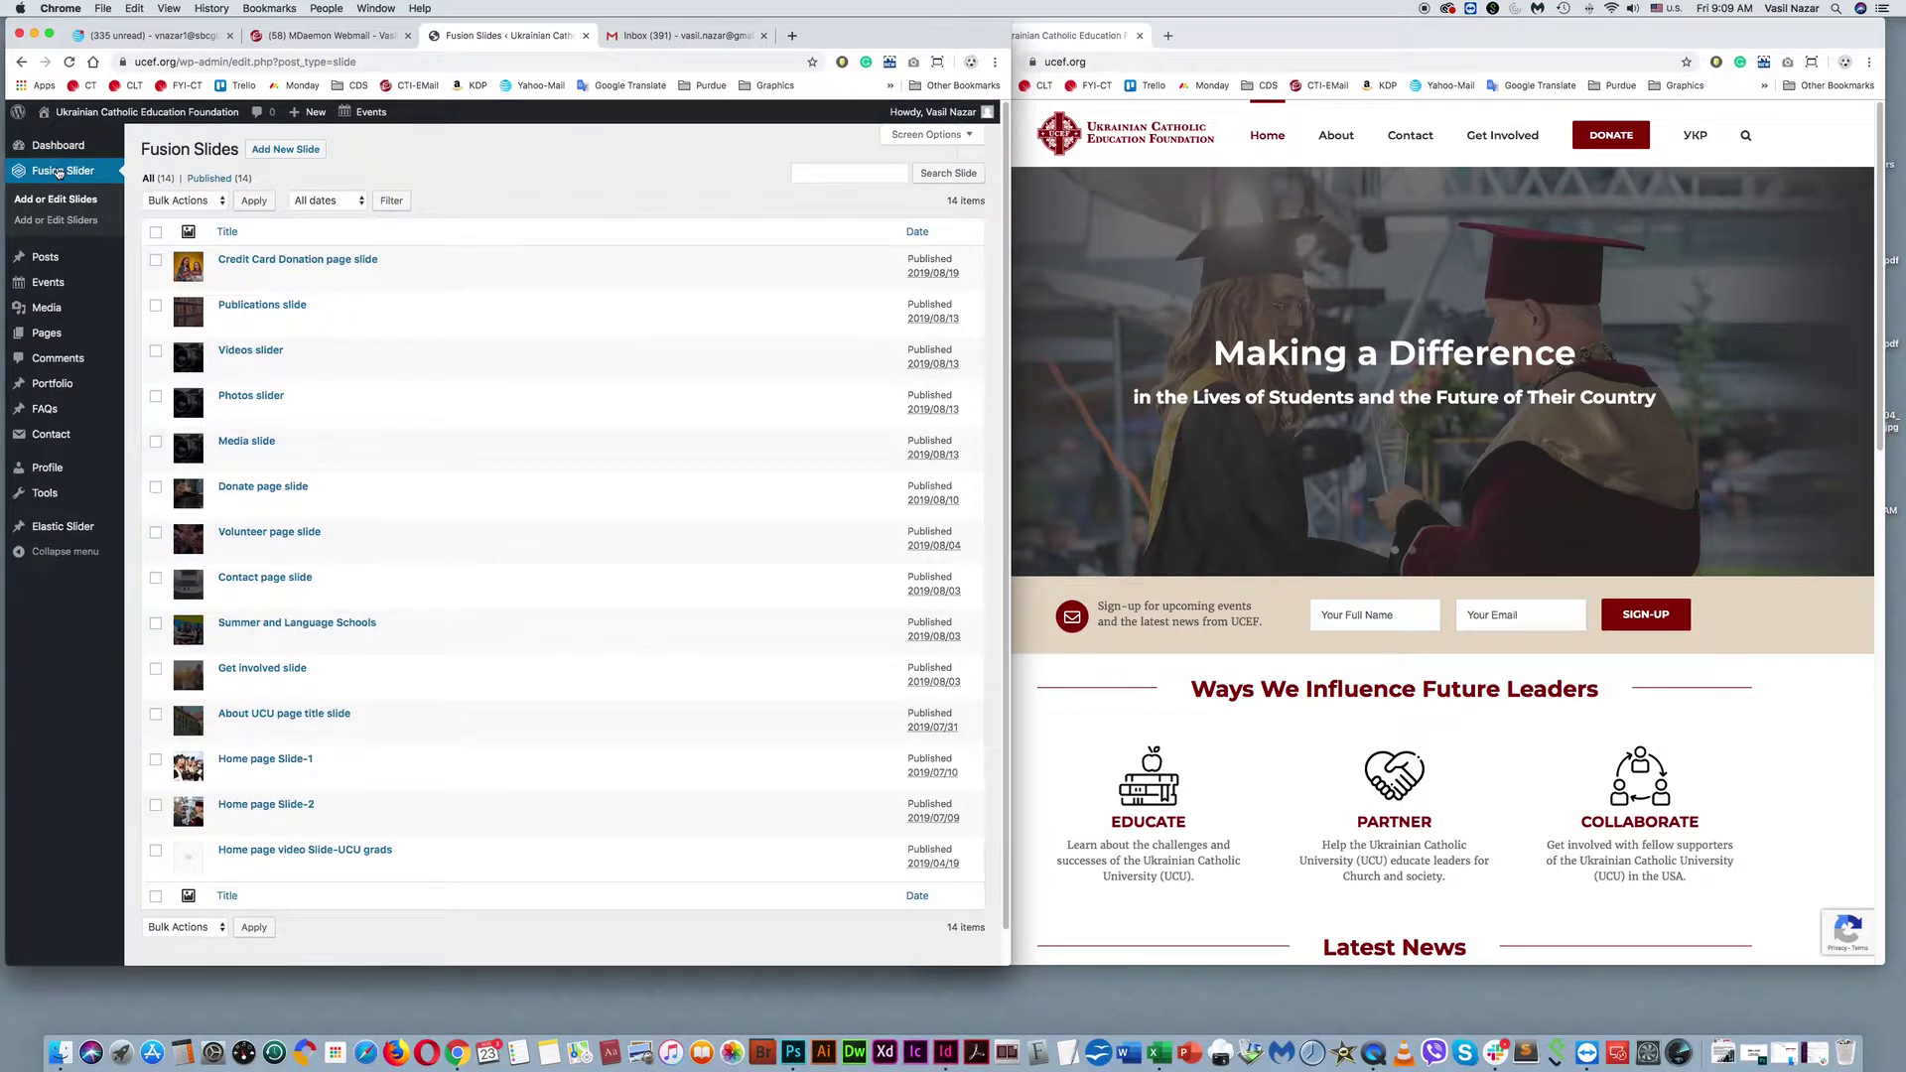
Try Quick Edit on the Credit Card Donation slide, reload the 14 slides, and open the site's Donate page.
mouse_move(400, 455)
left_click(1293, 36)
left_click_drag(1294, 36, 1255, 36)
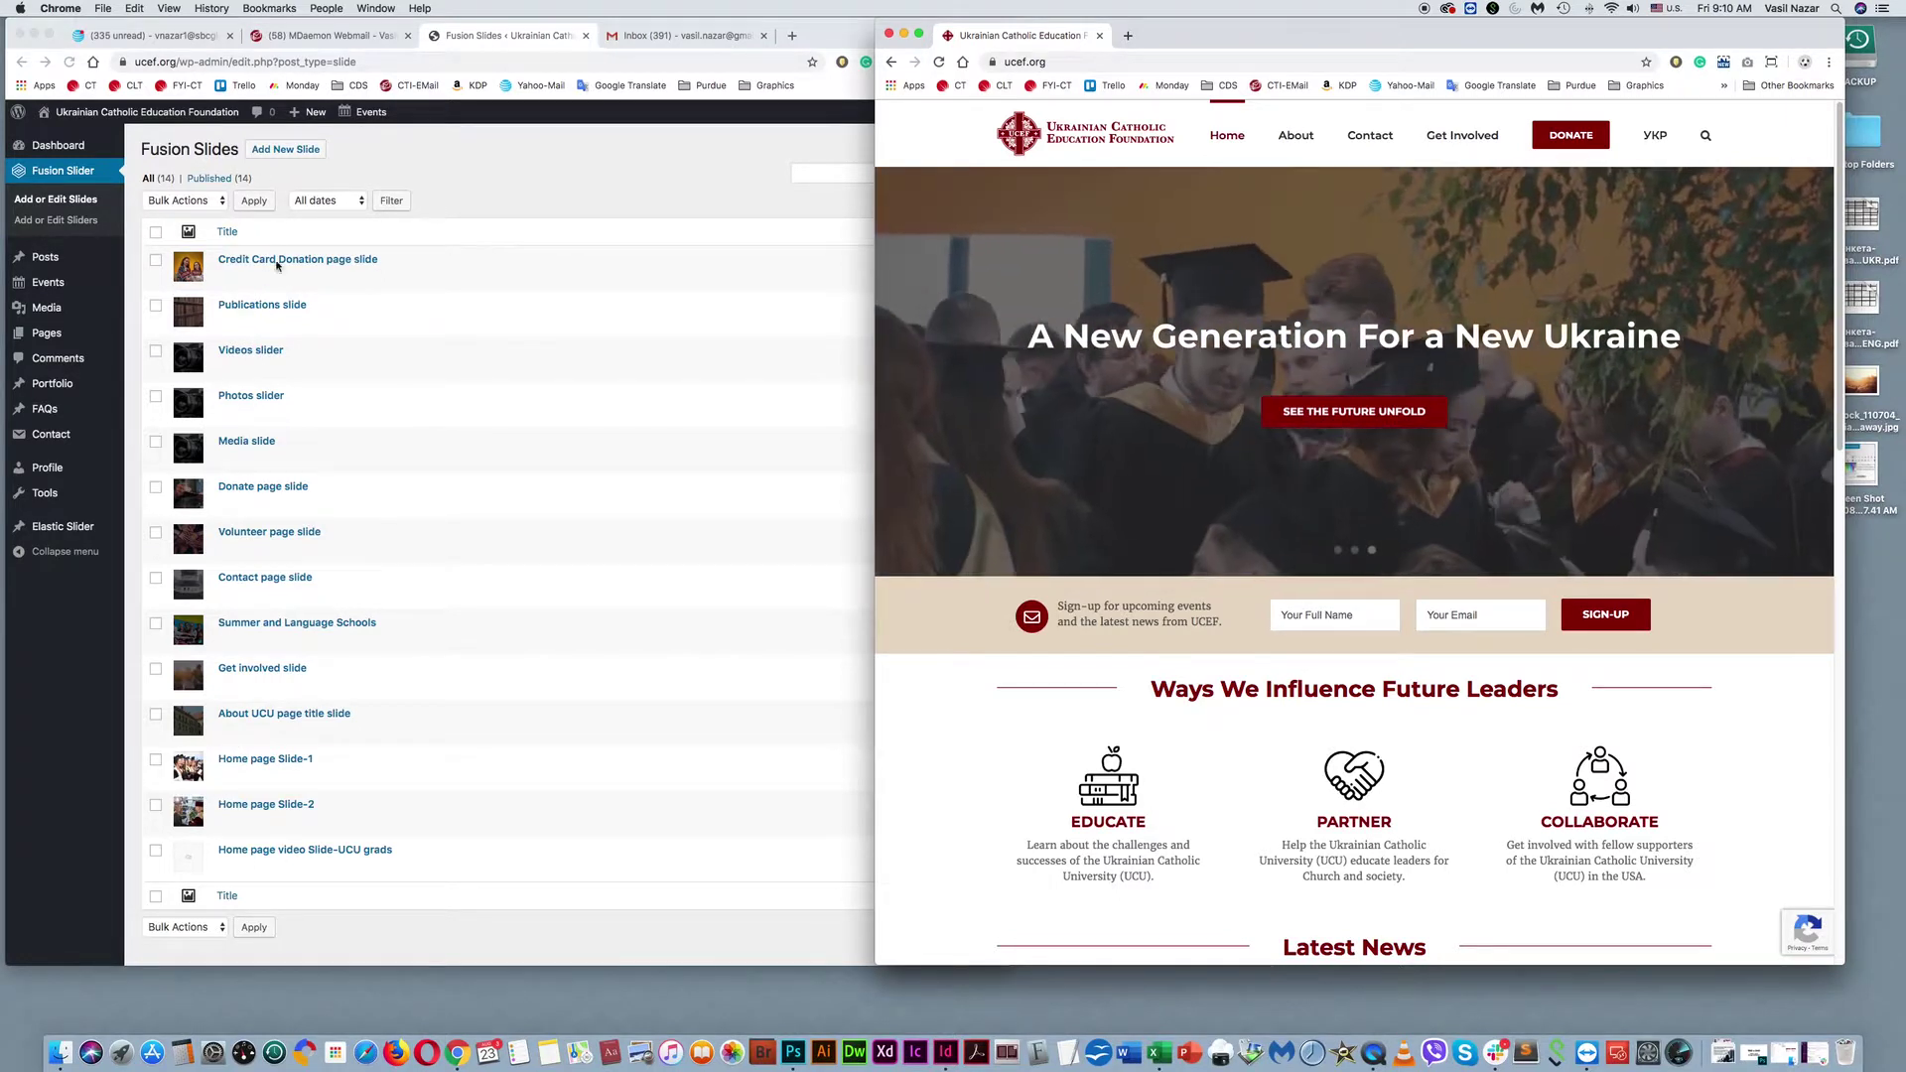
left_click(244, 274)
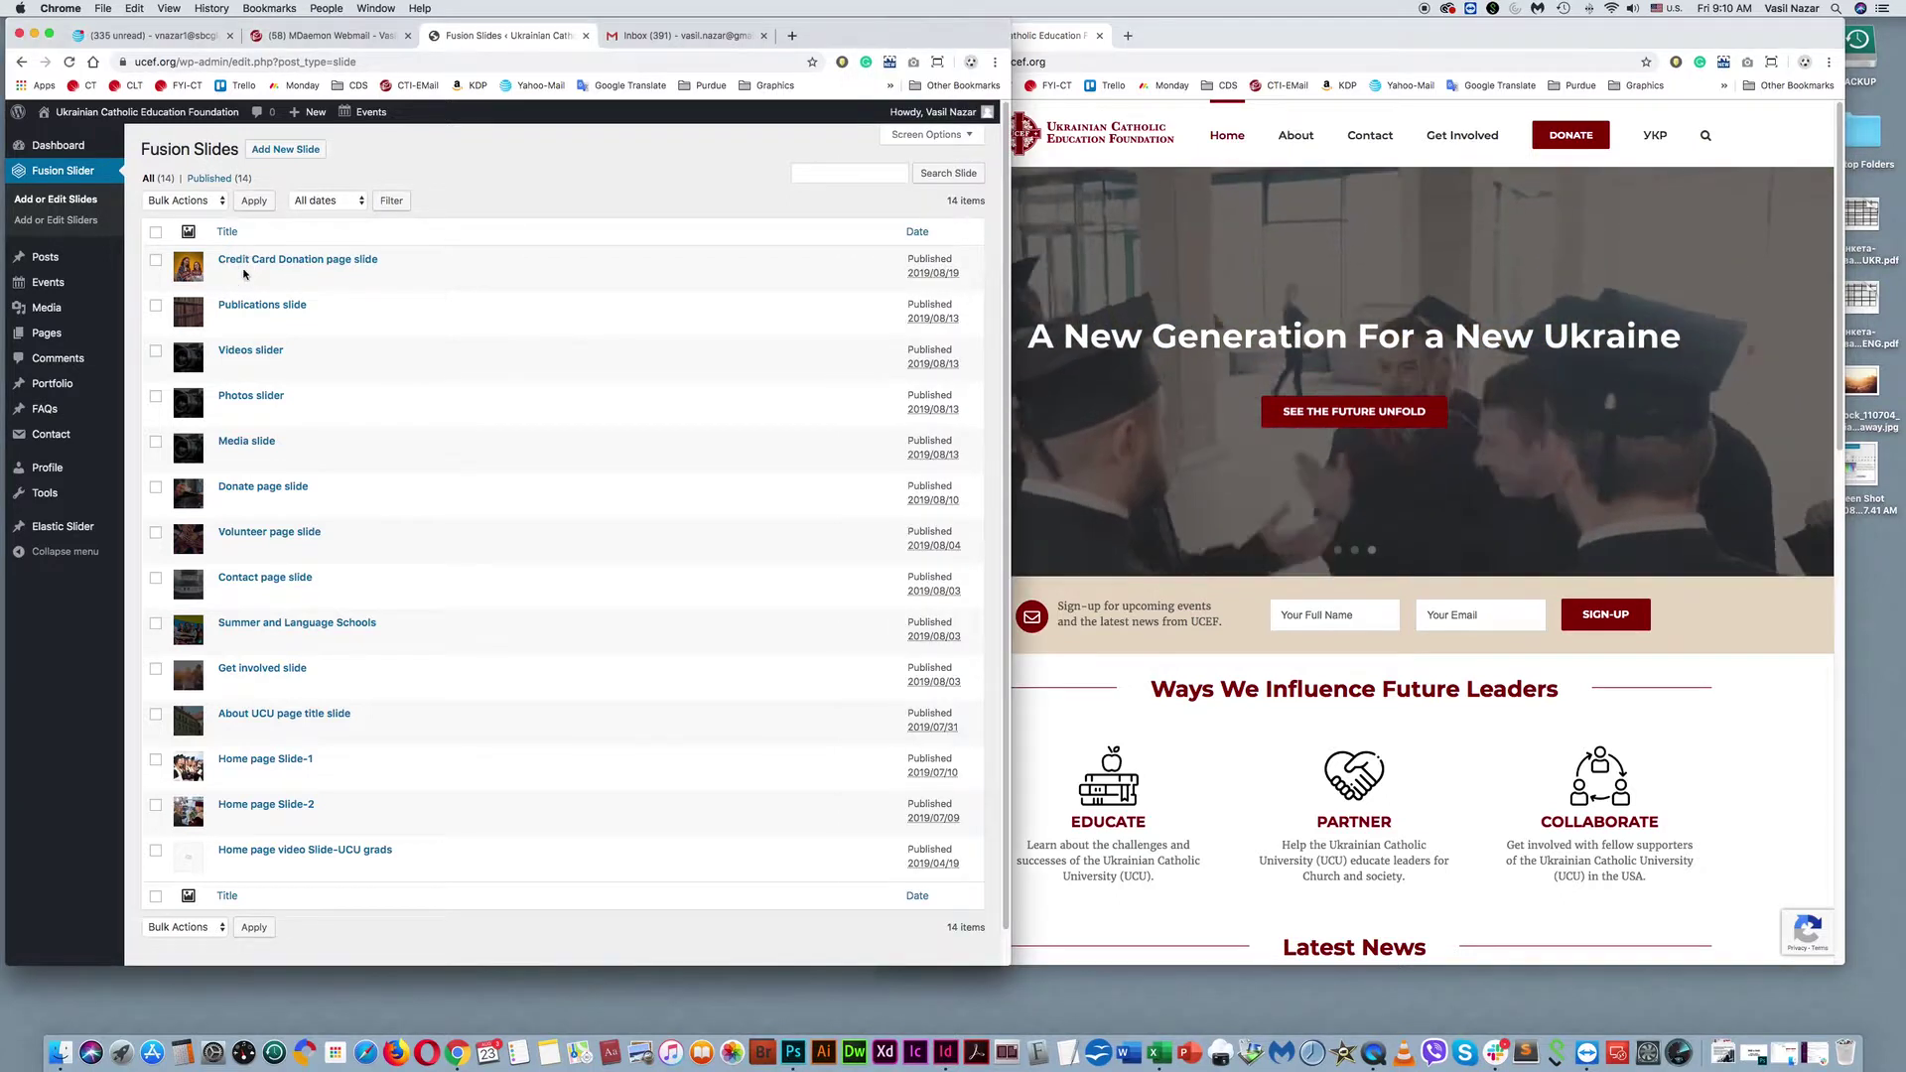
left_click(244, 274)
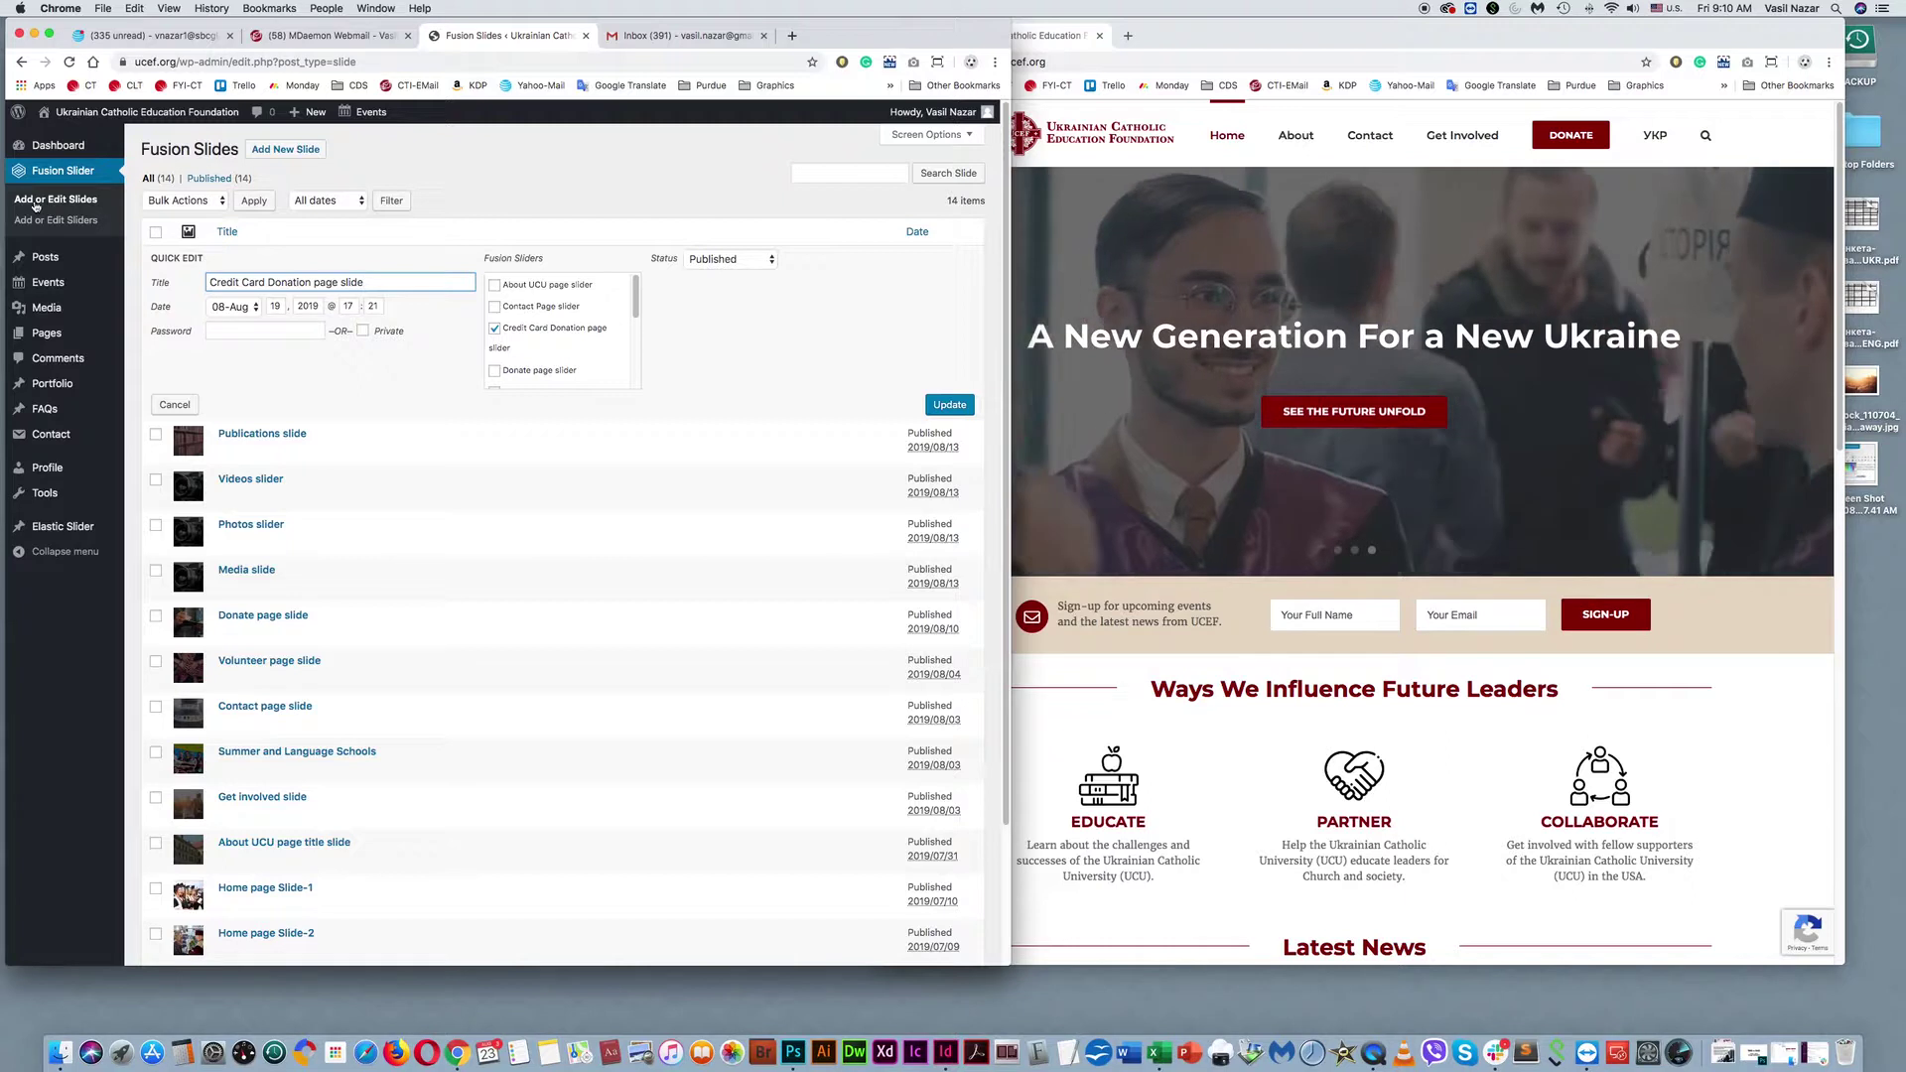
left_click(72, 176)
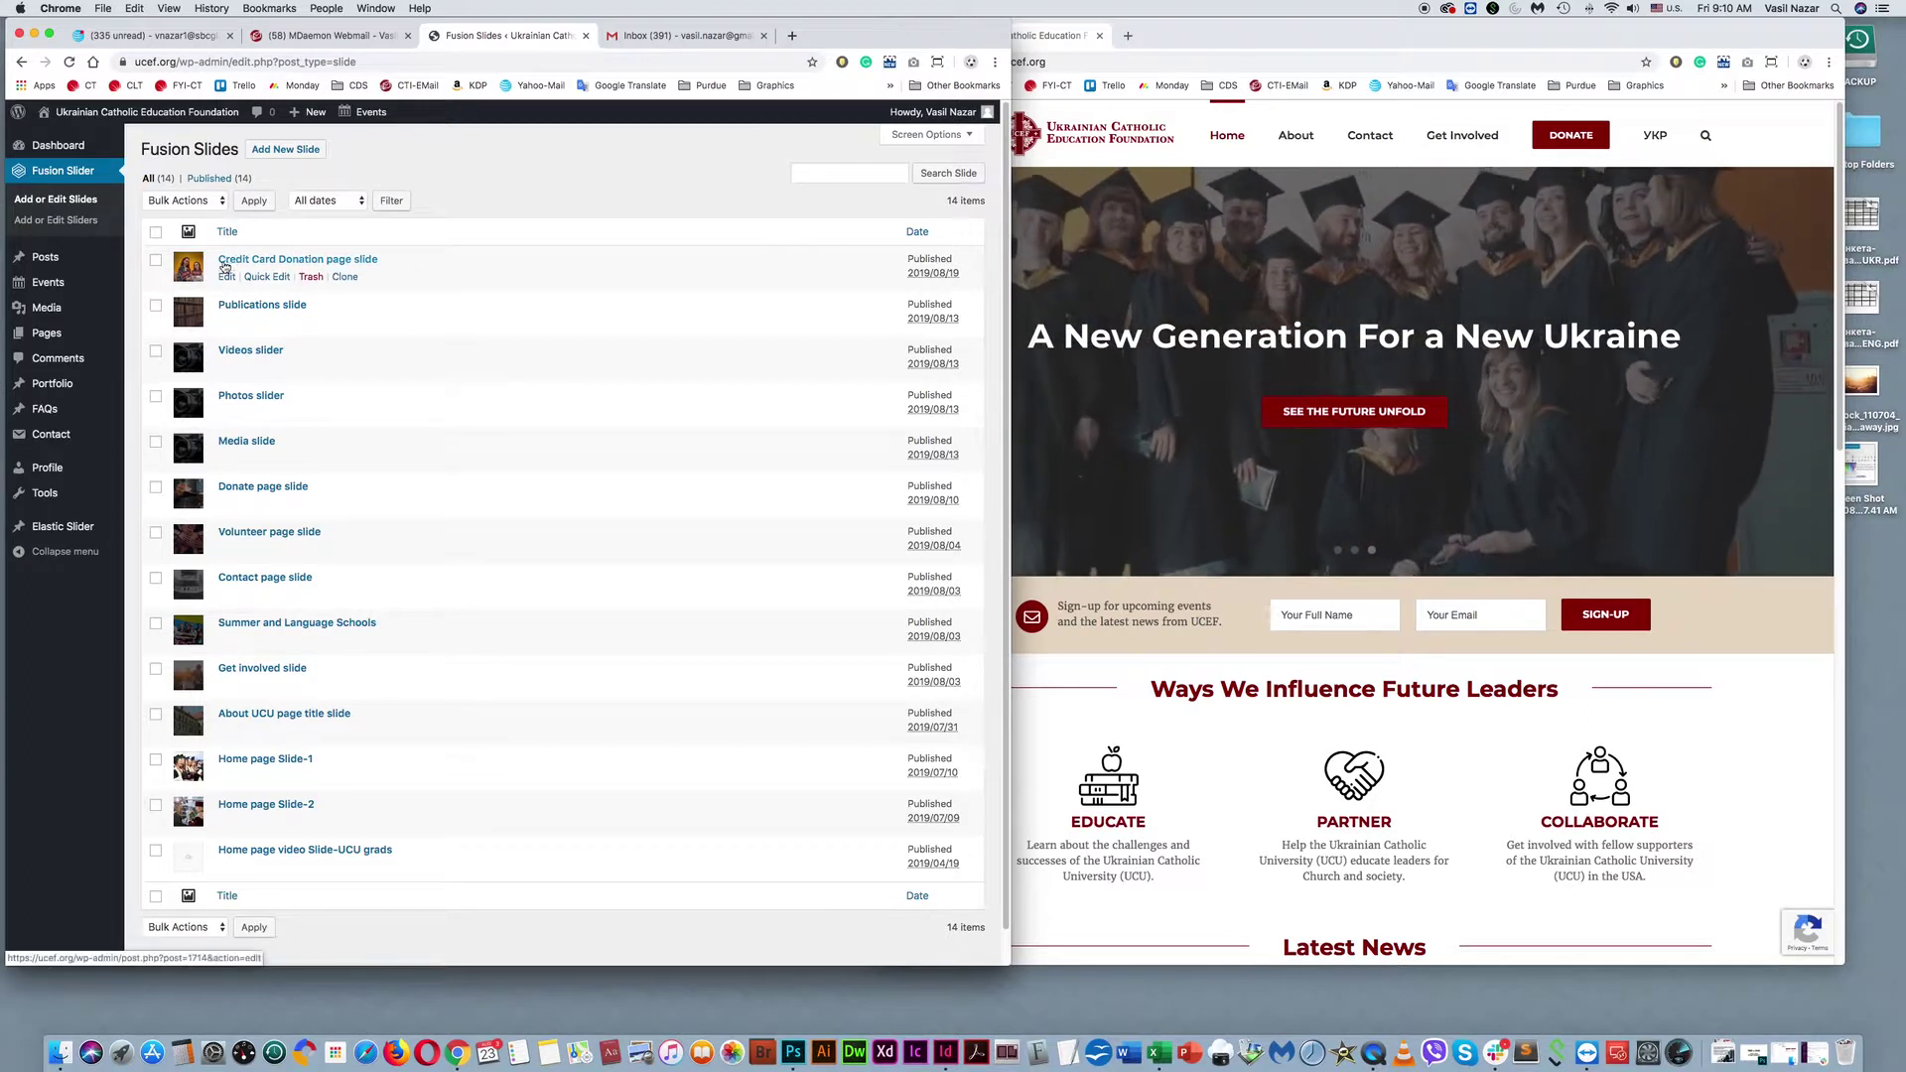
left_click(1441, 73)
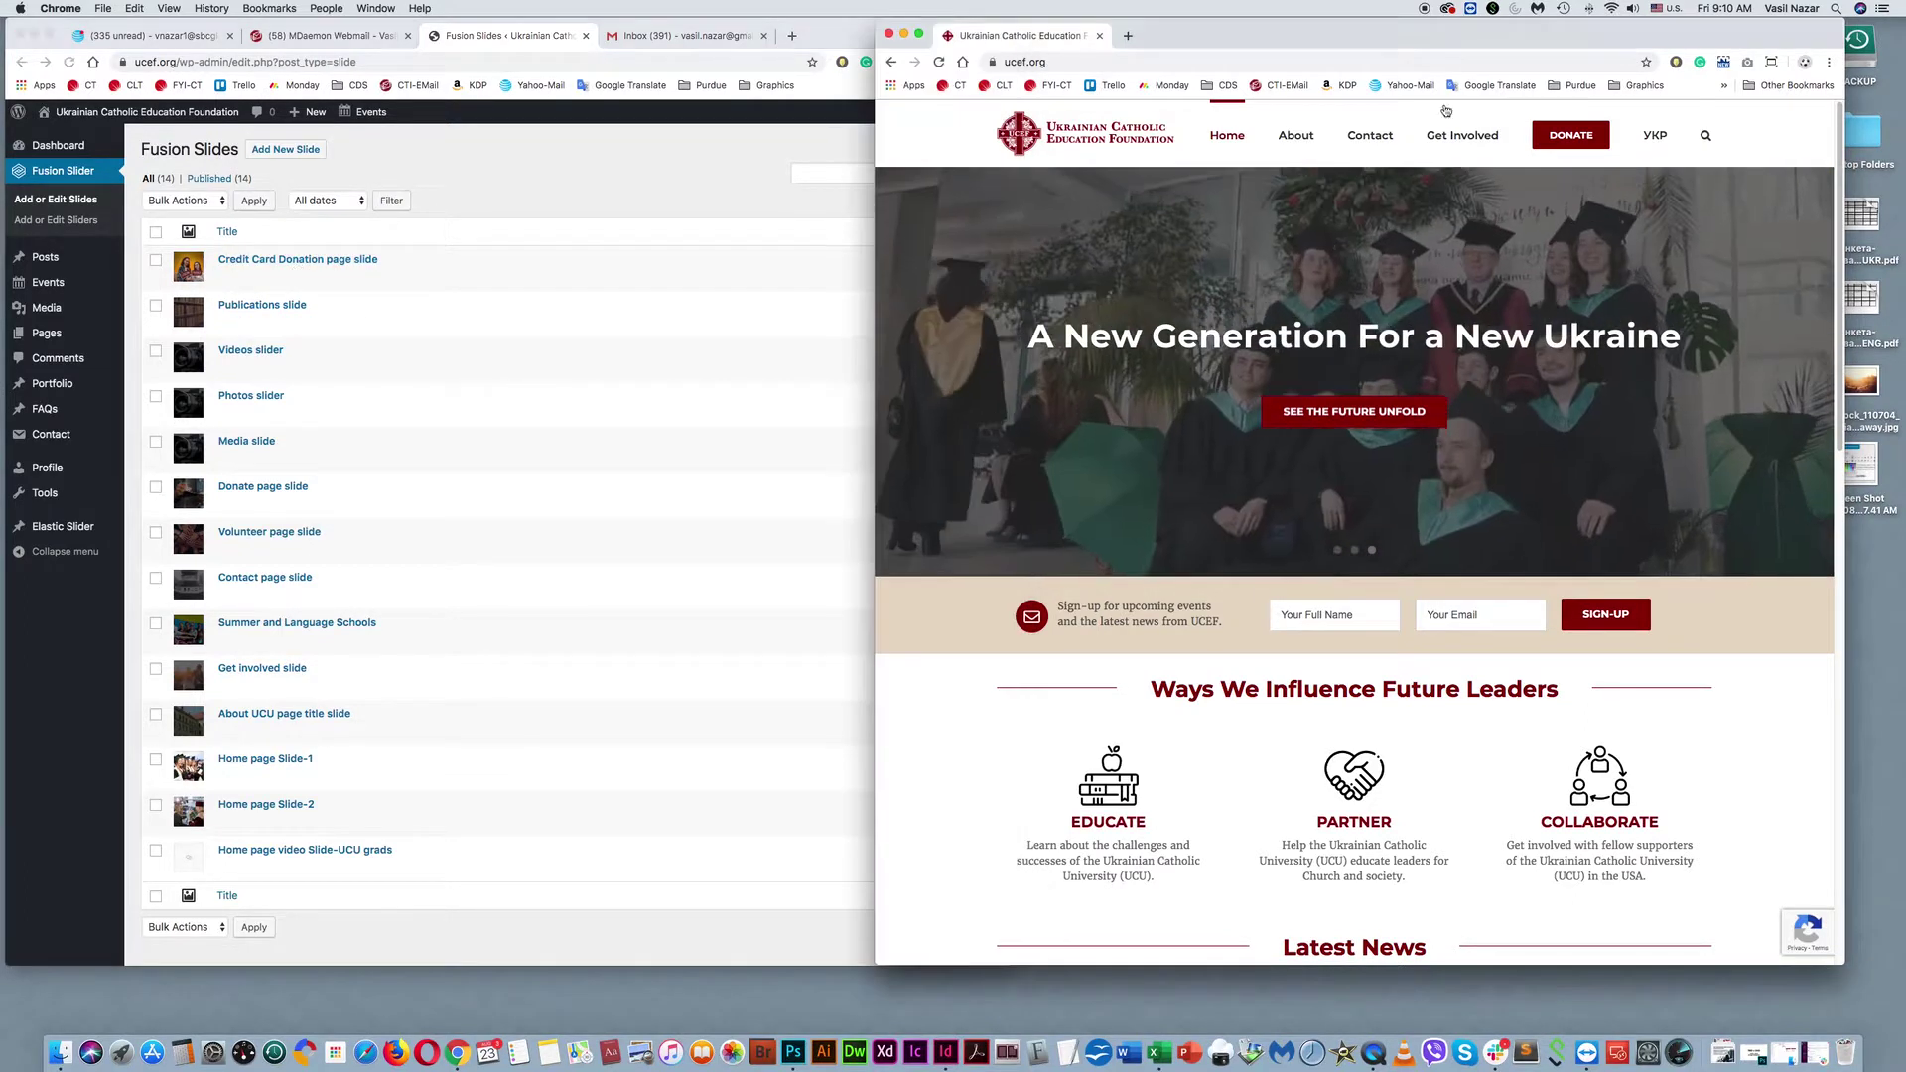
left_click(1573, 140)
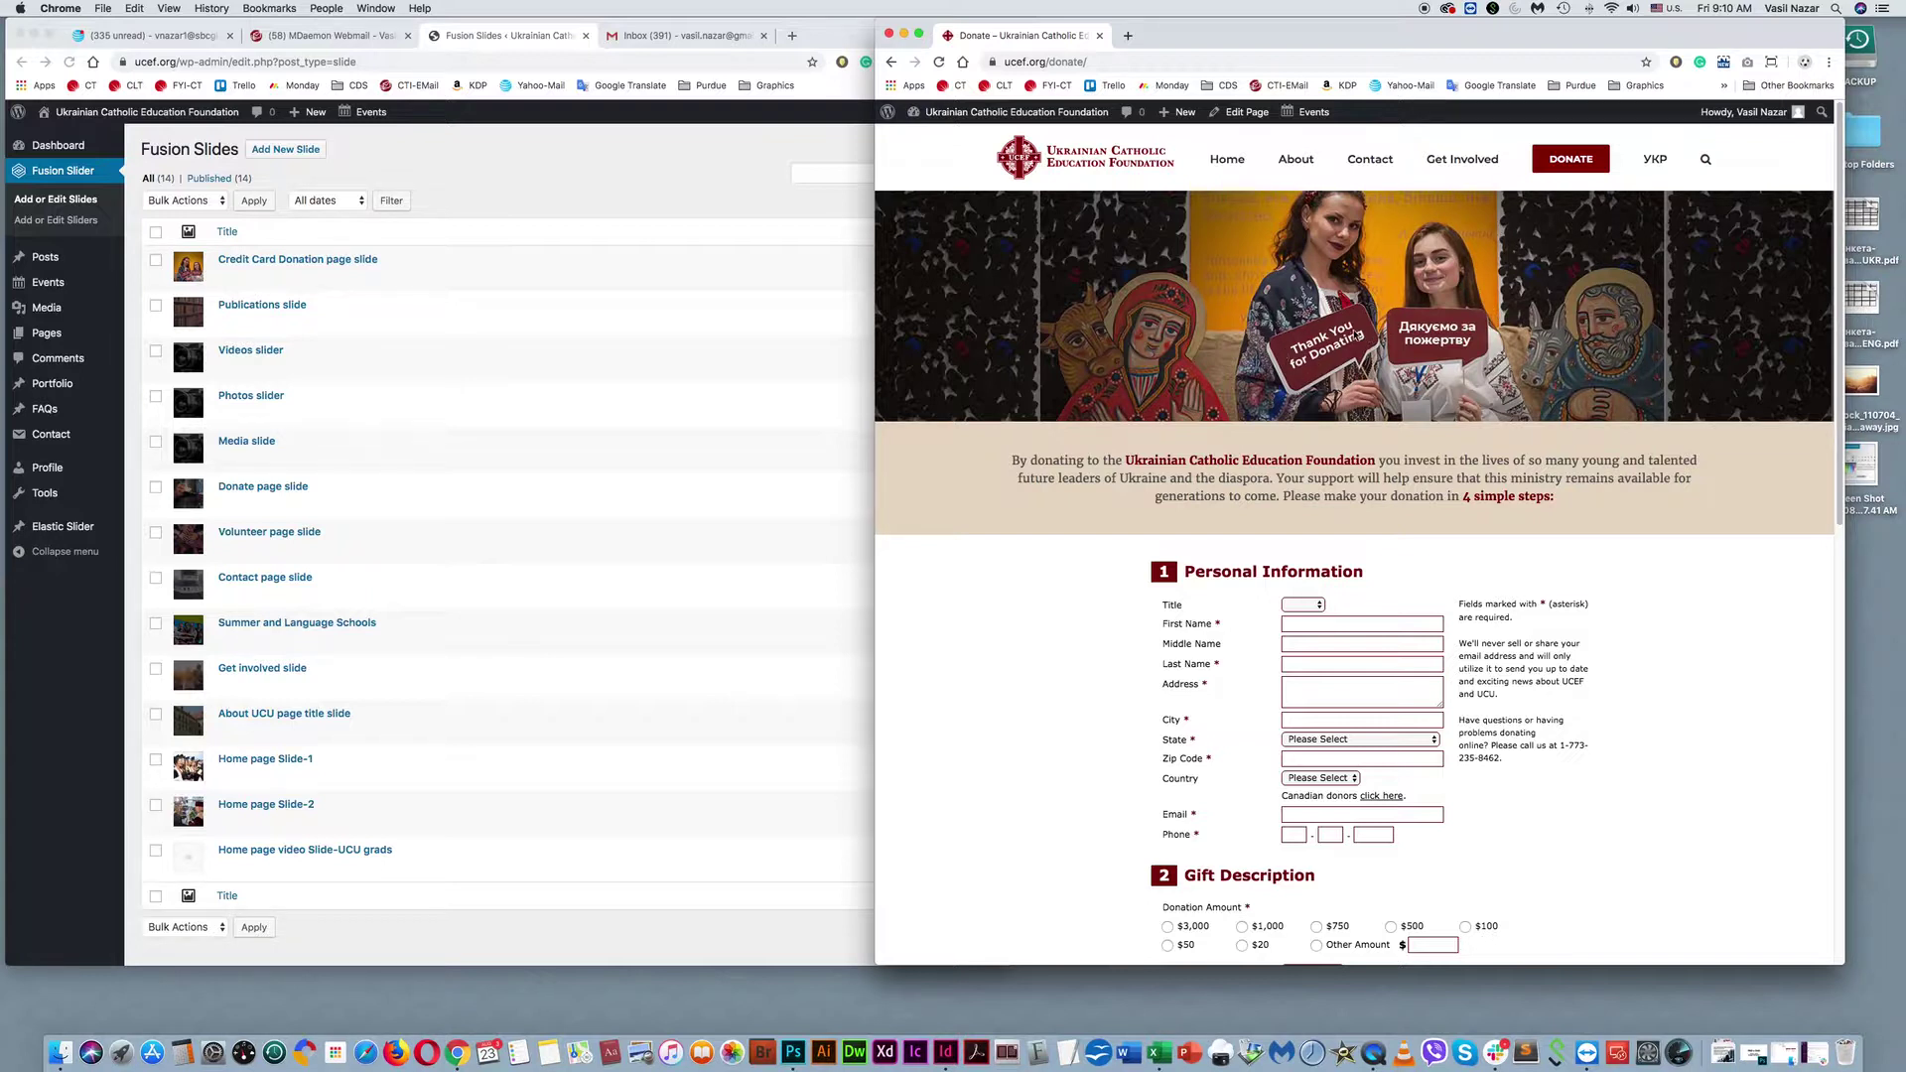
Open the live site's About > Media > Publications page.
left_click(330, 309)
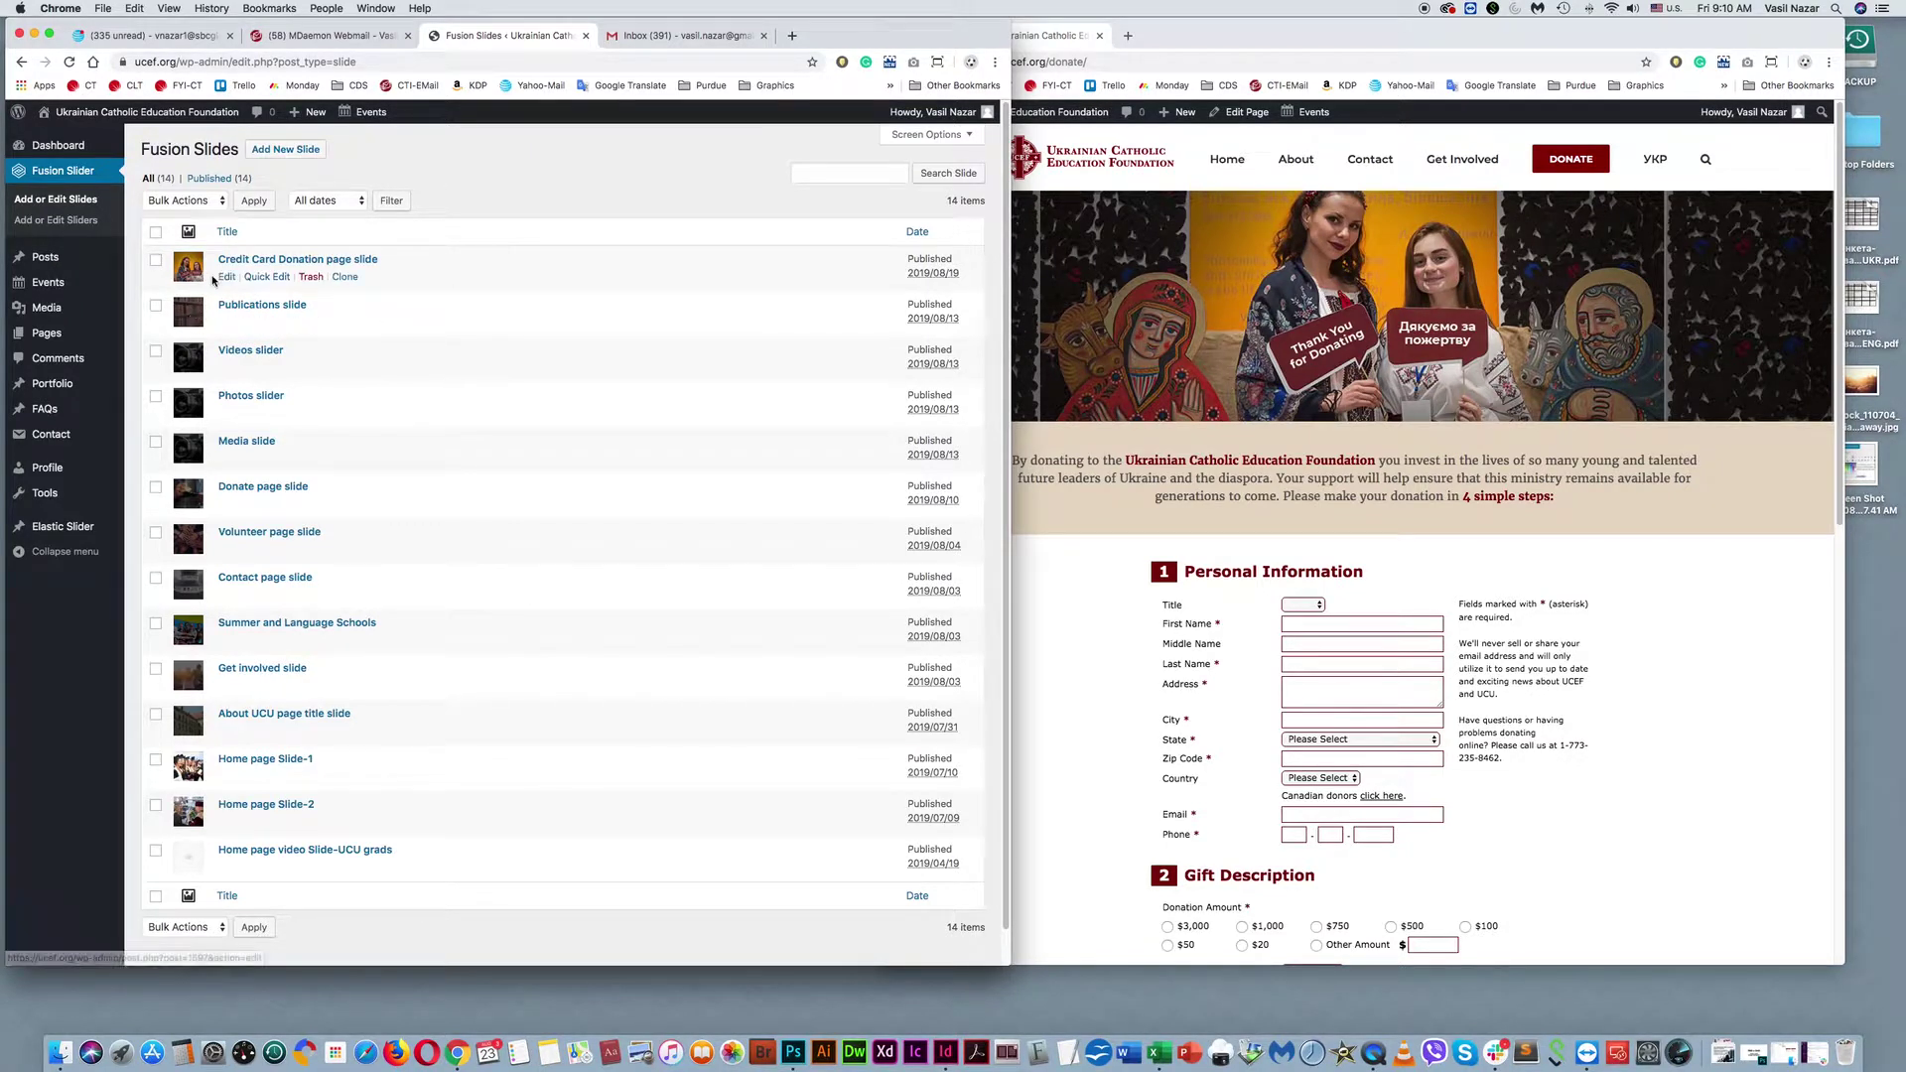
left_click(1316, 198)
mouse_move(1289, 173)
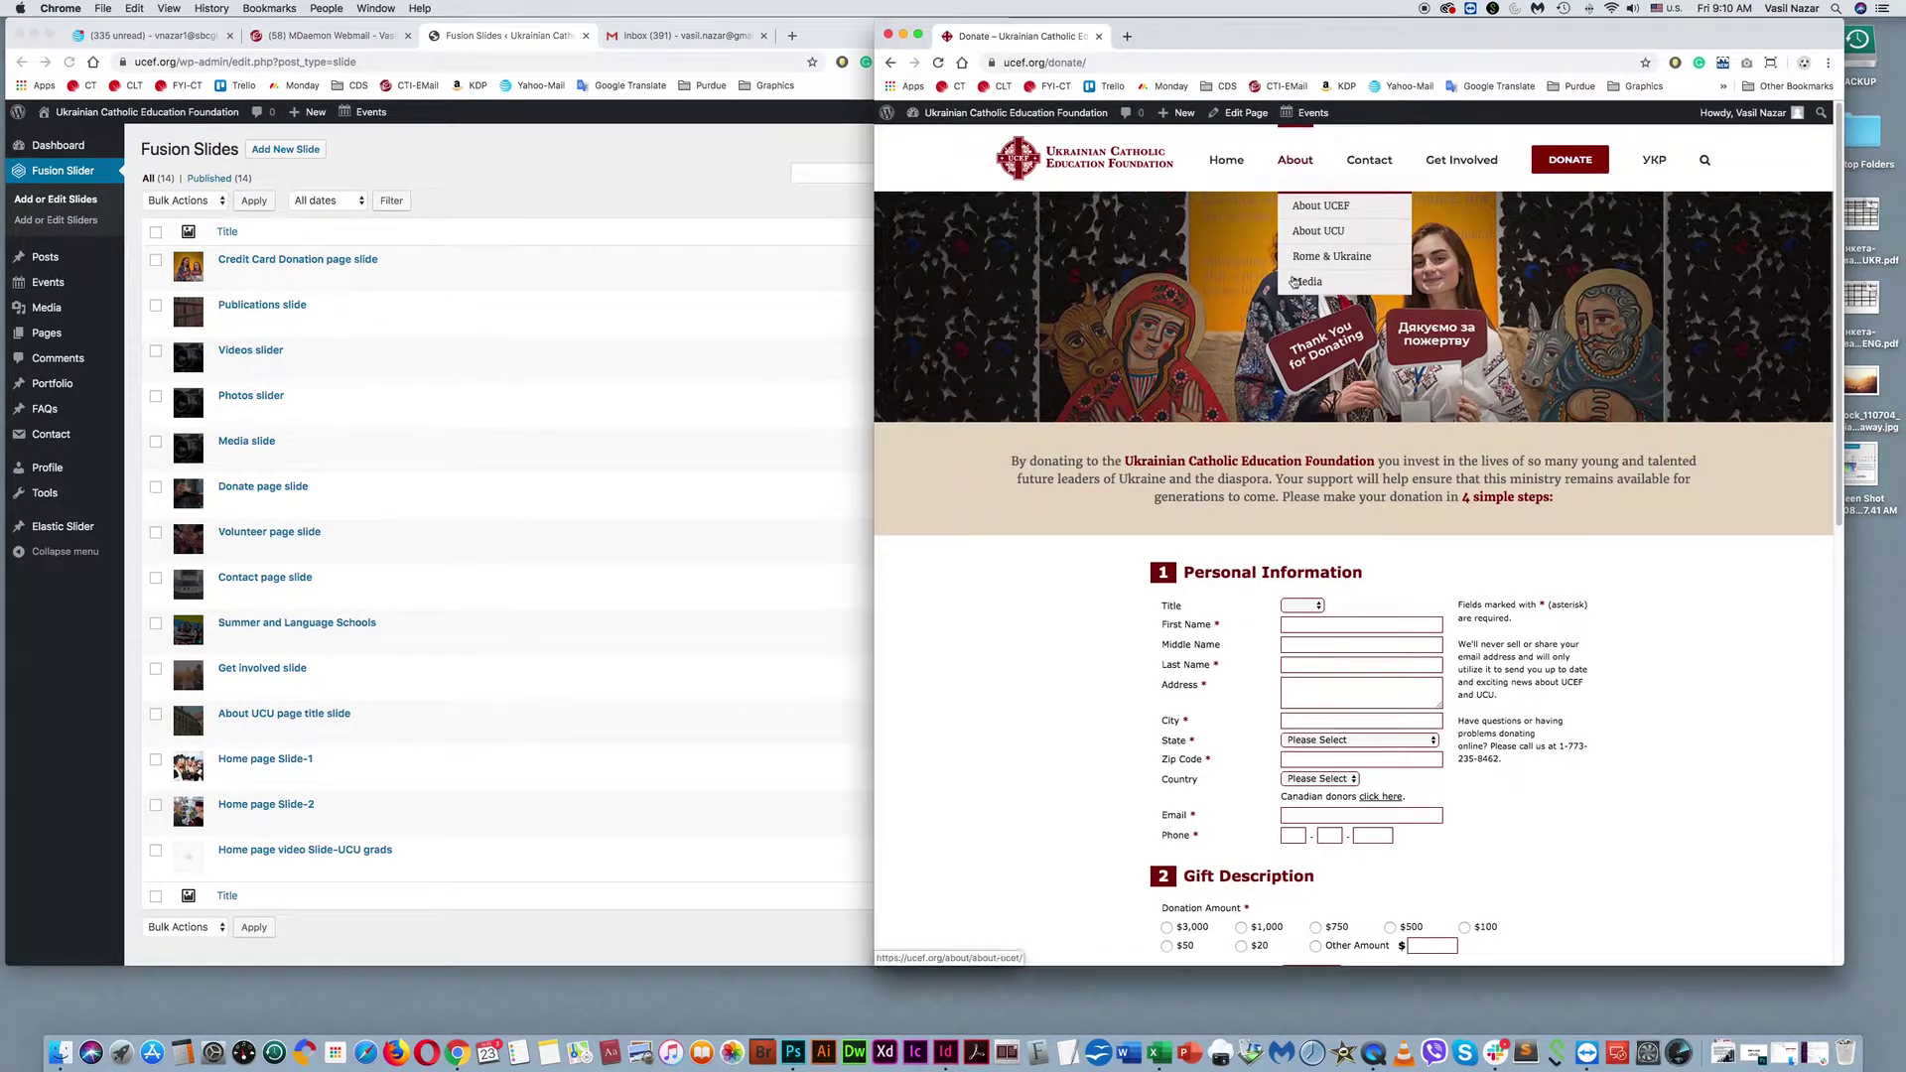
mouse_move(1300, 285)
left_click(1460, 285)
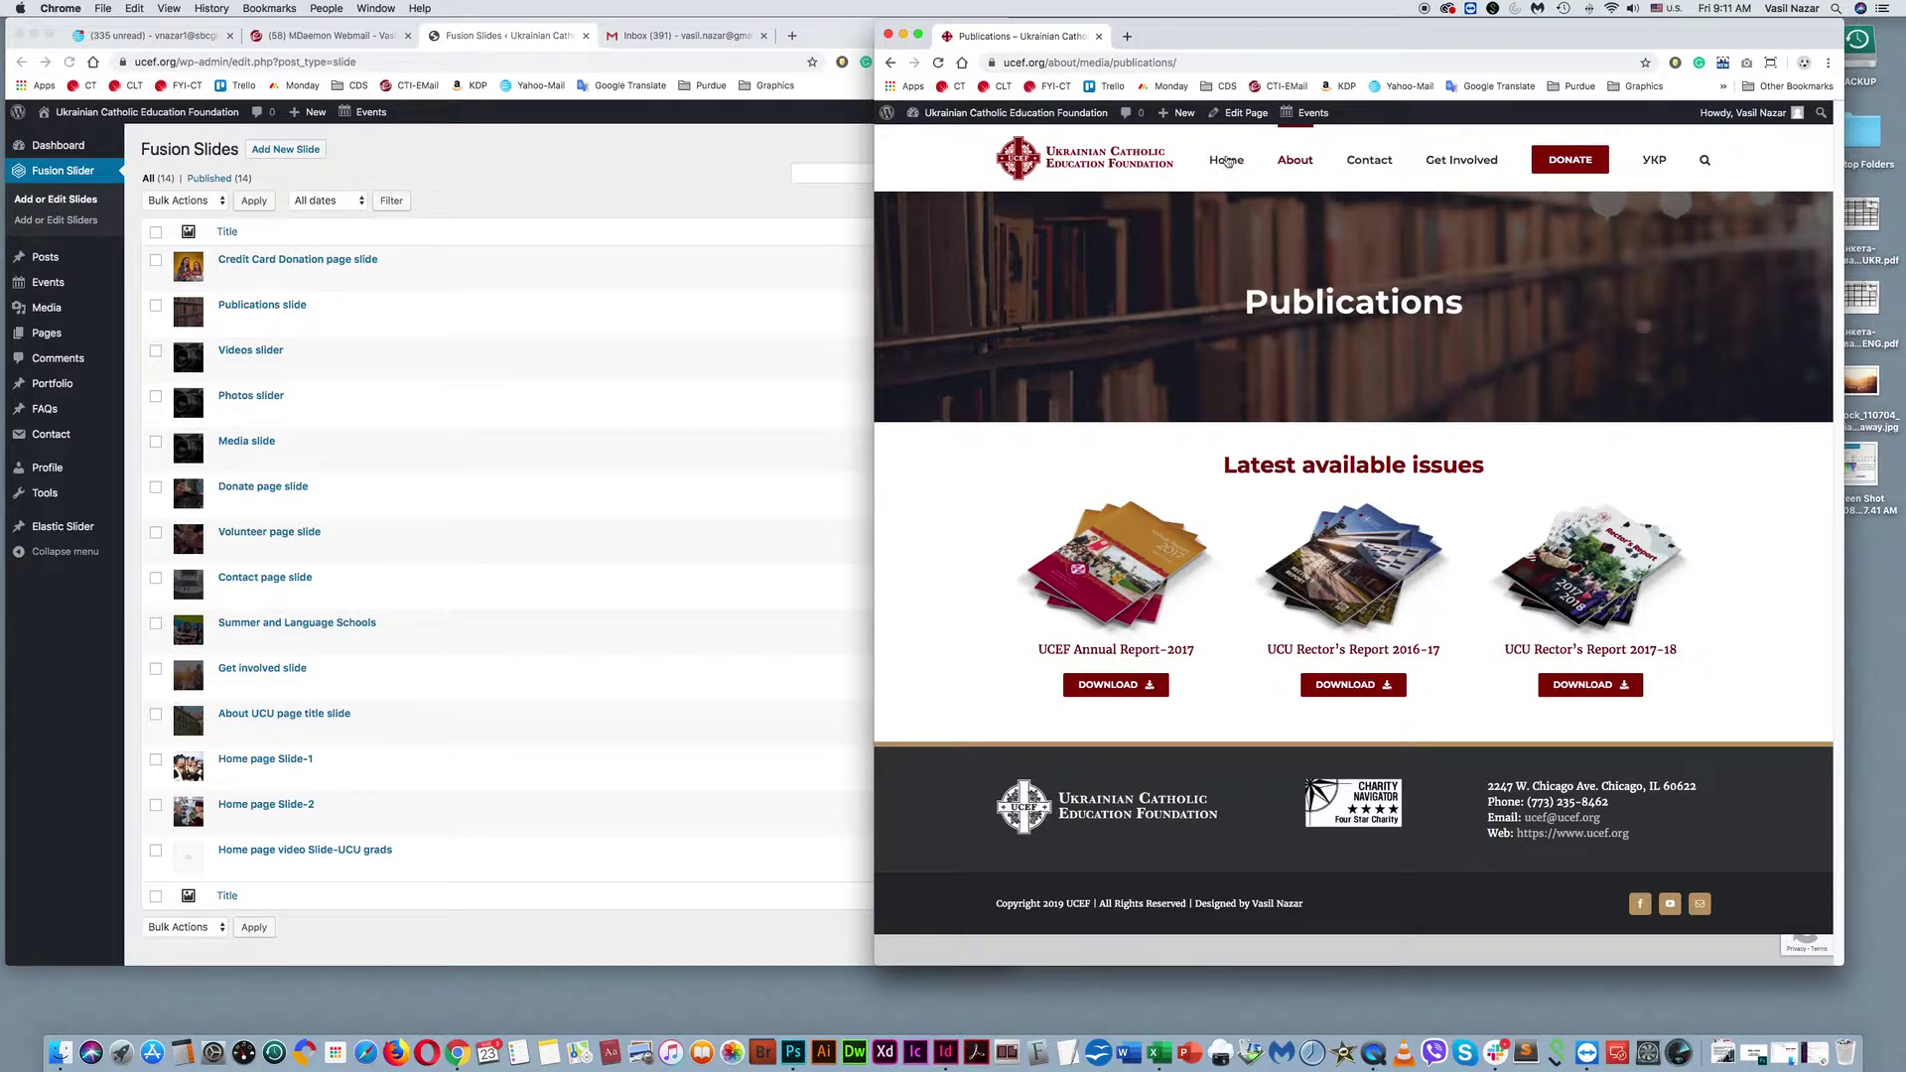
Return the site home and advance the hero slider two slides to 'A New Generation For a New Ukraine'.
left_click(1072, 162)
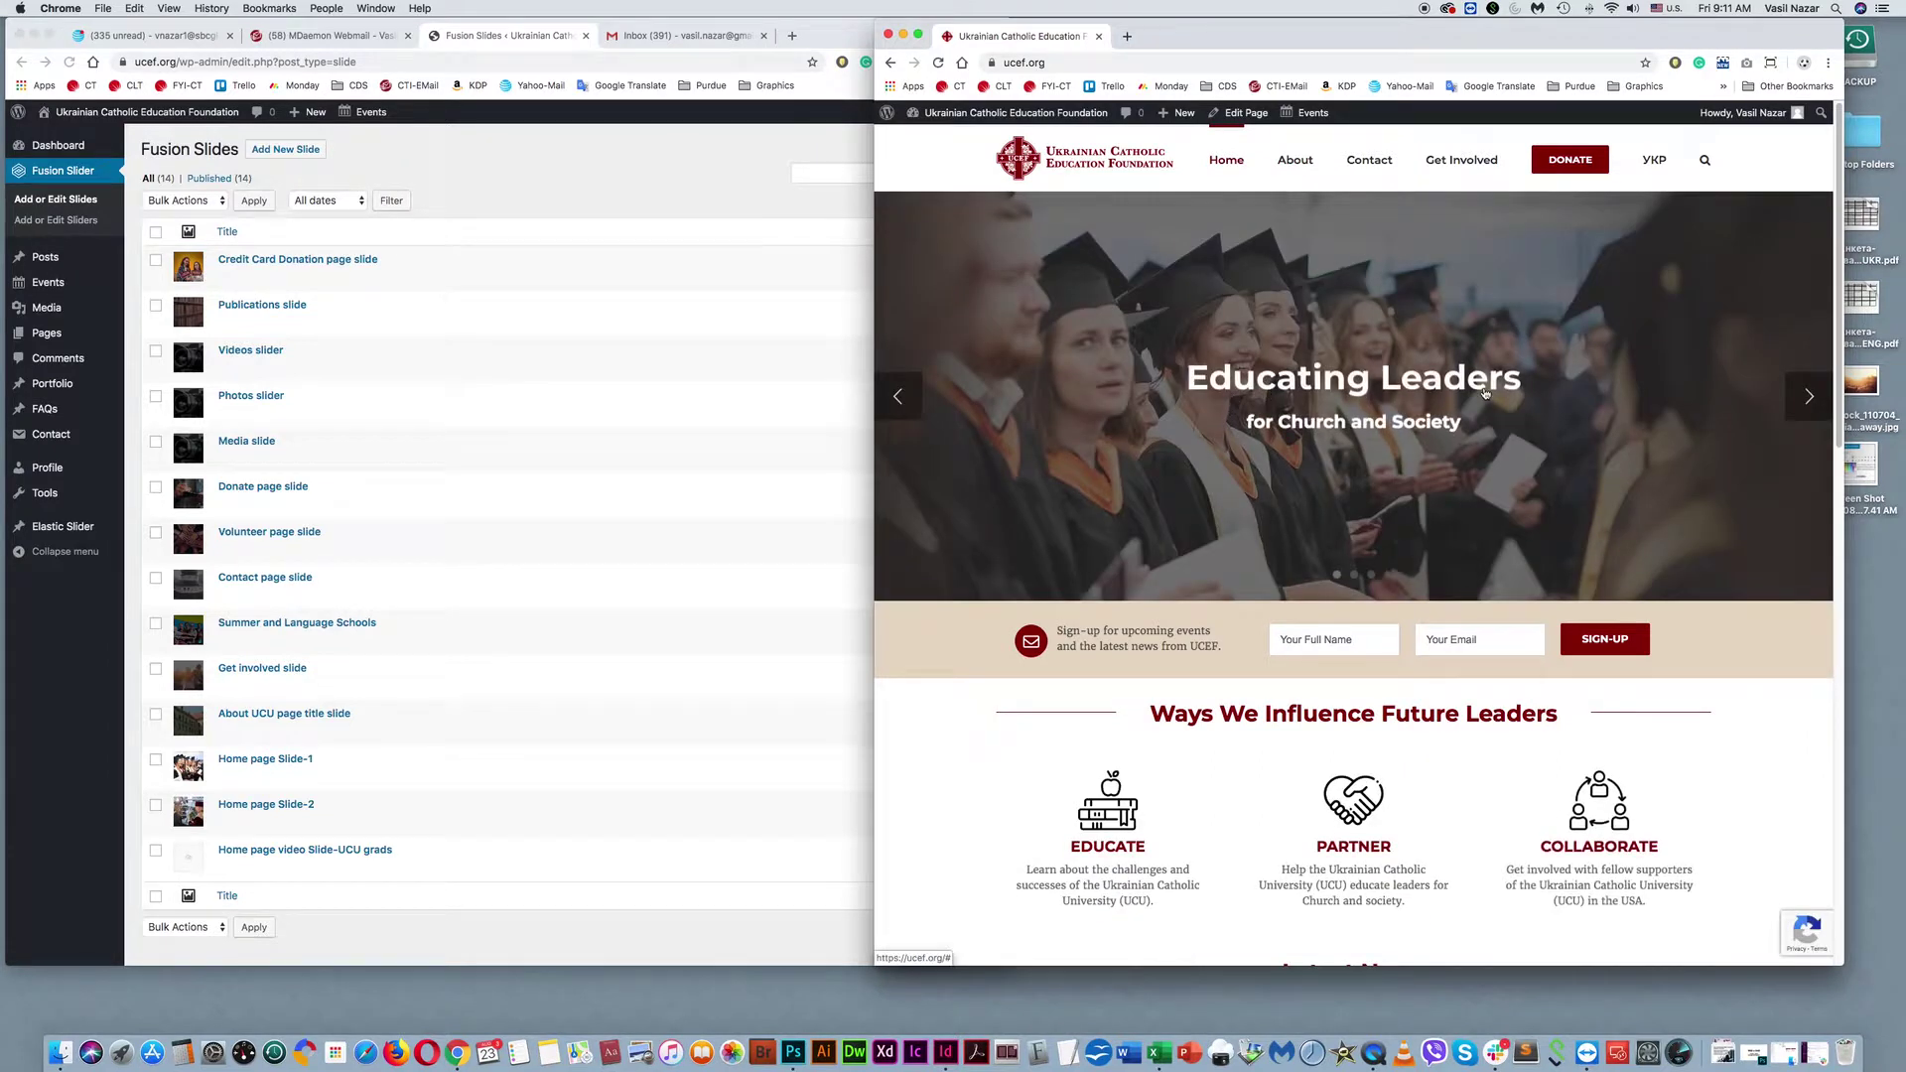
left_click(1812, 394)
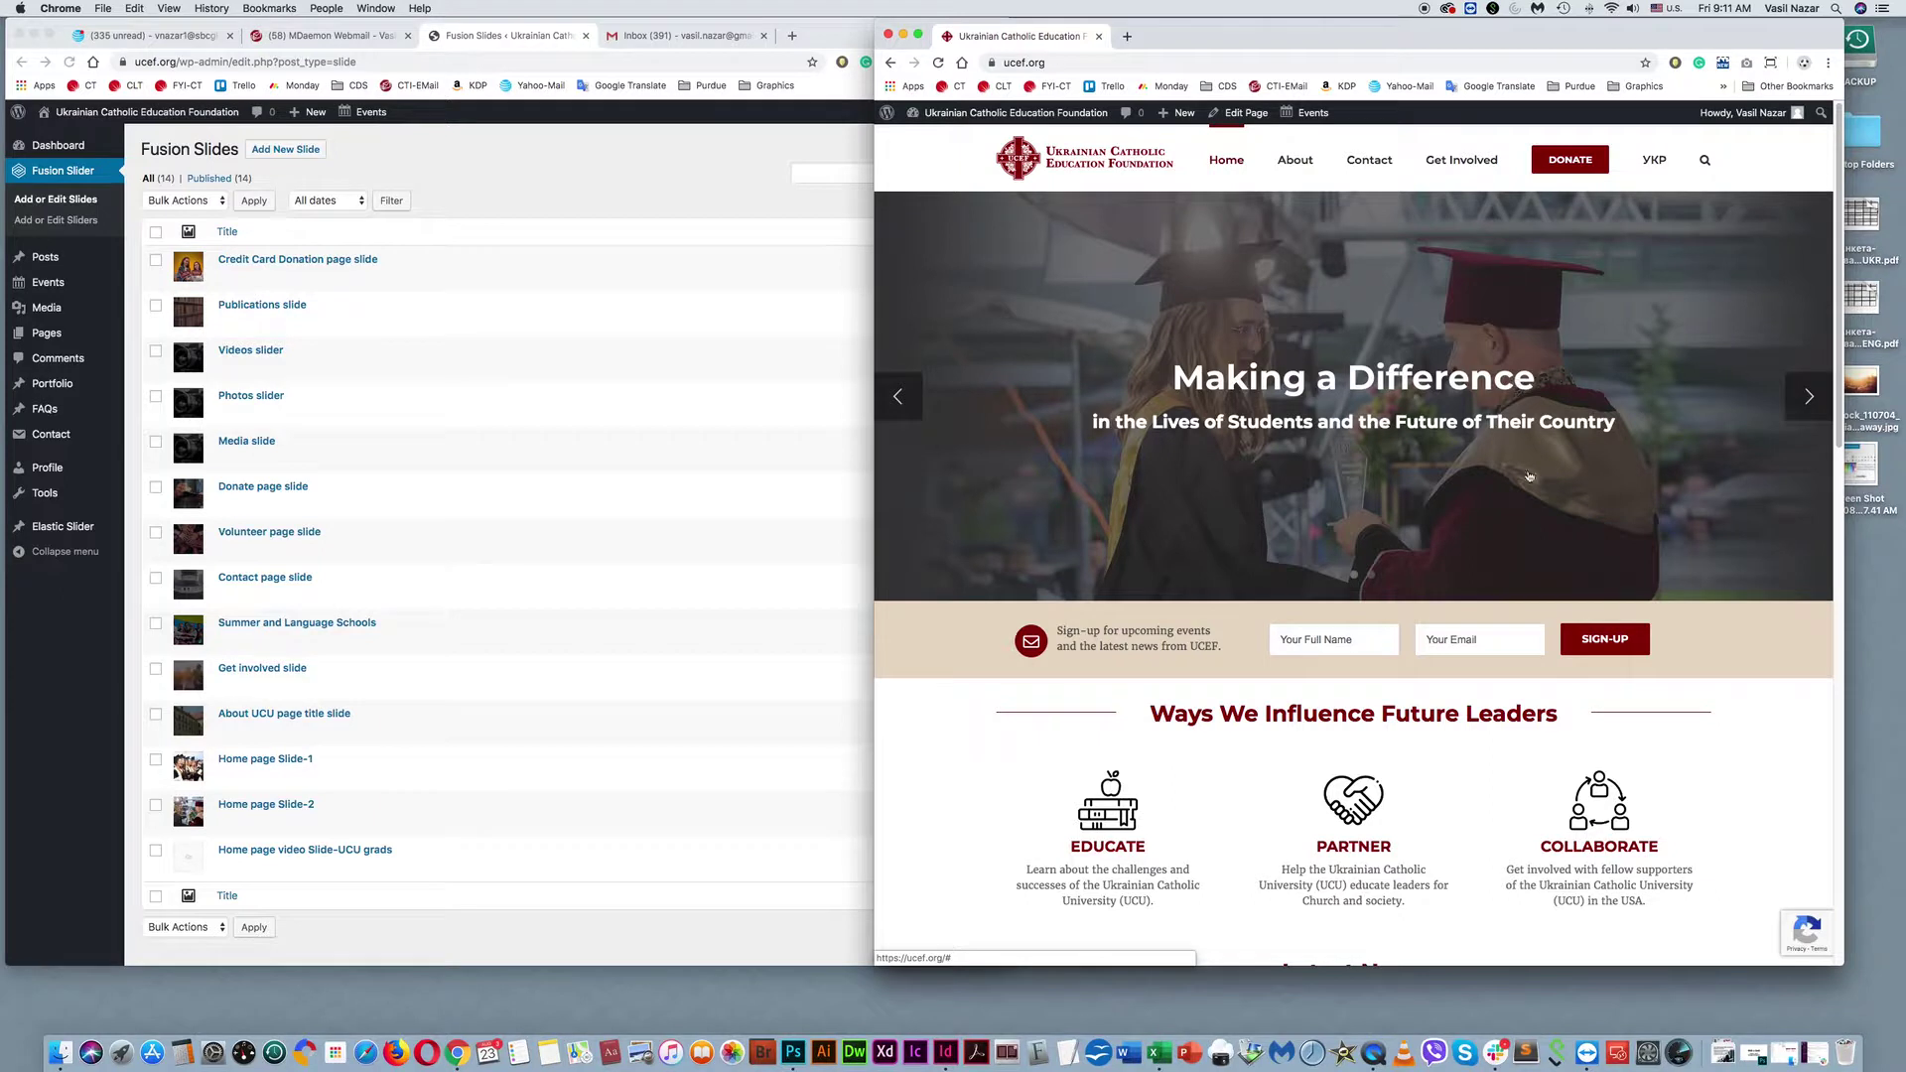
left_click(1794, 411)
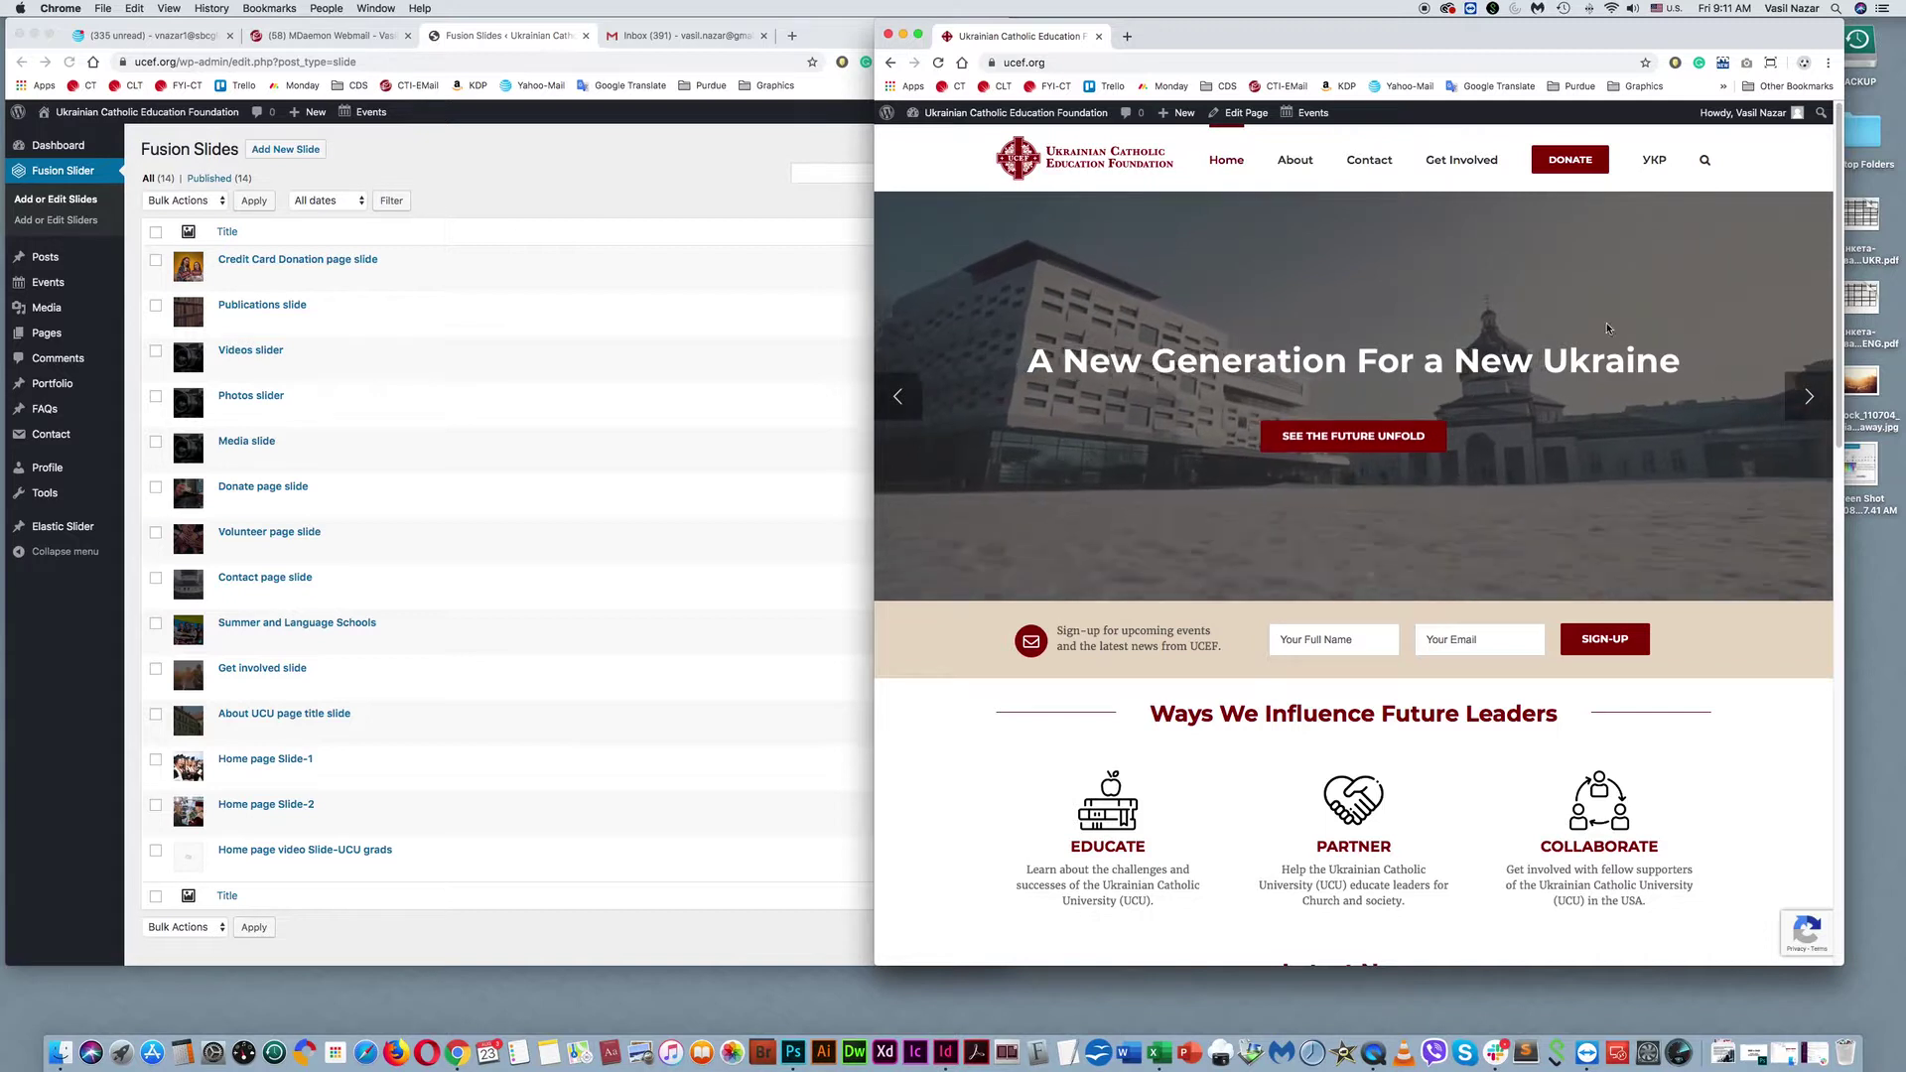
left_click(325, 775)
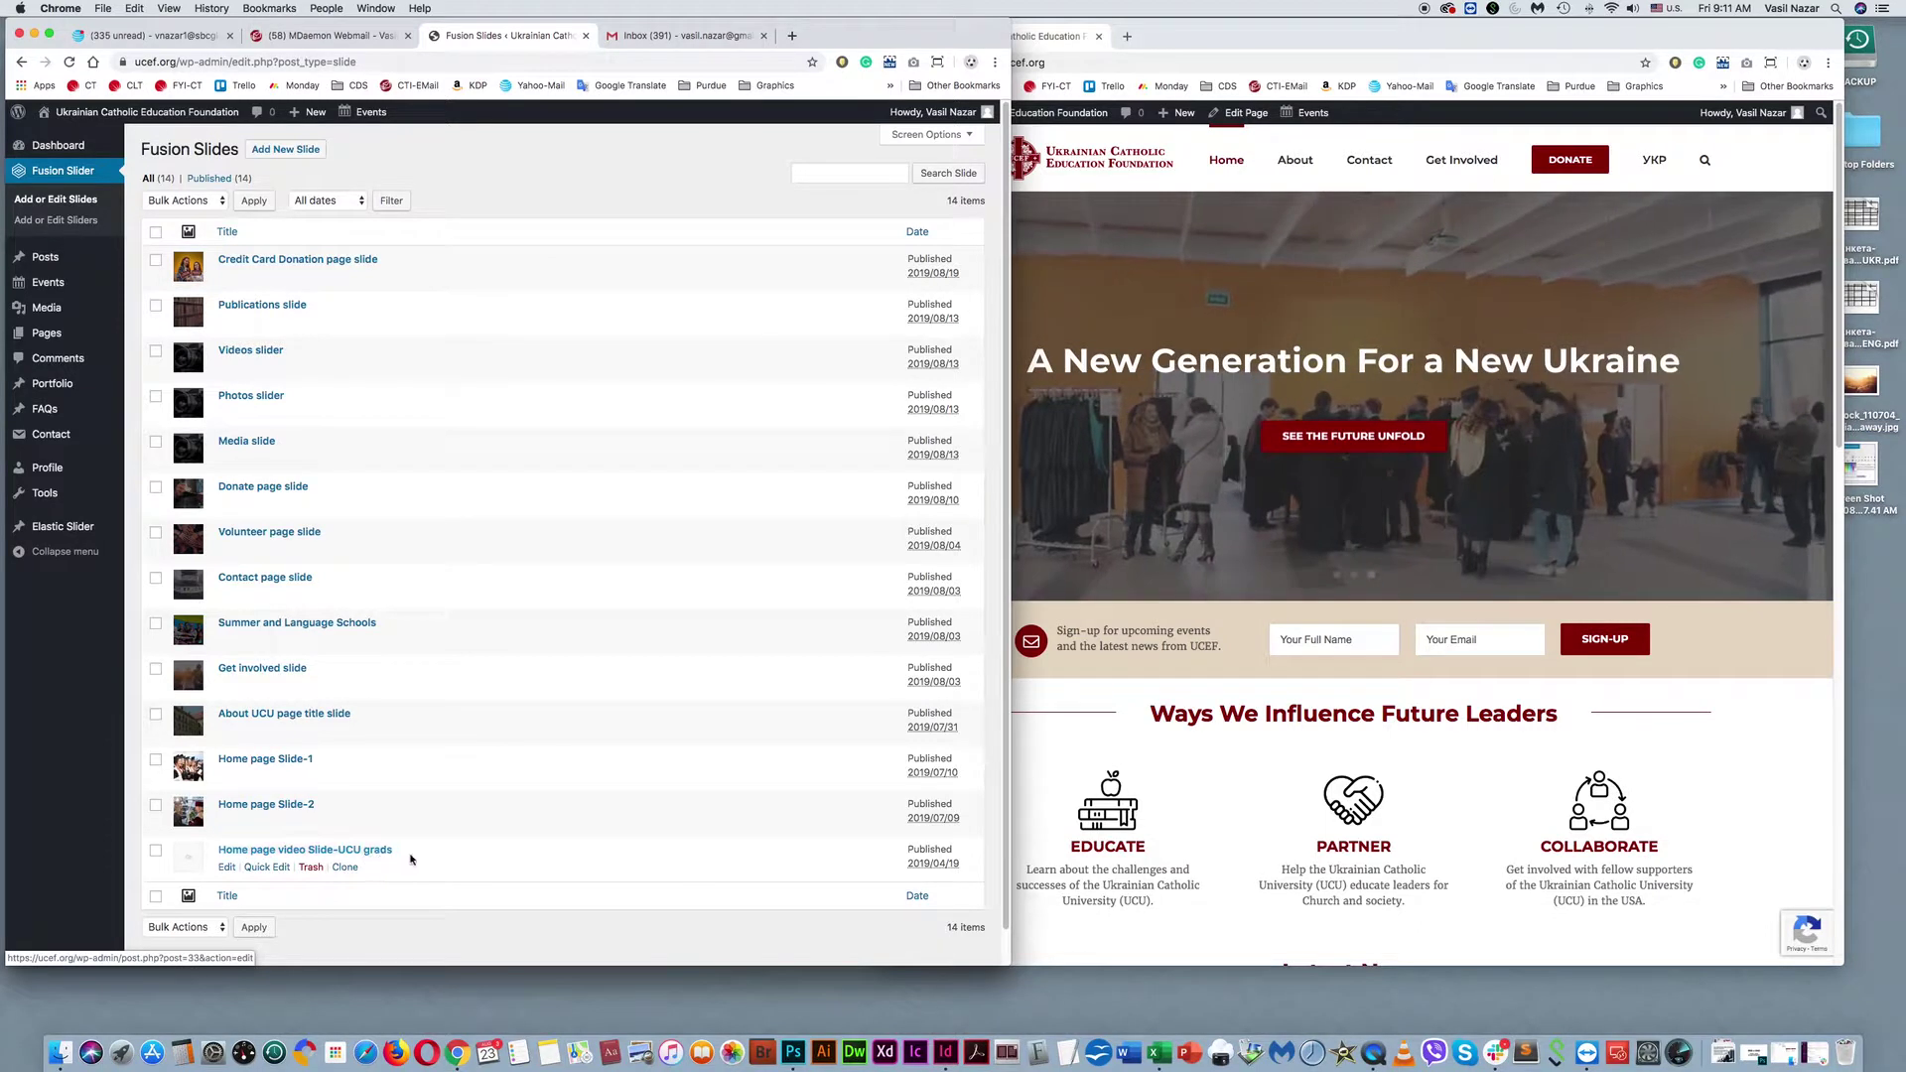
left_click(1640, 120)
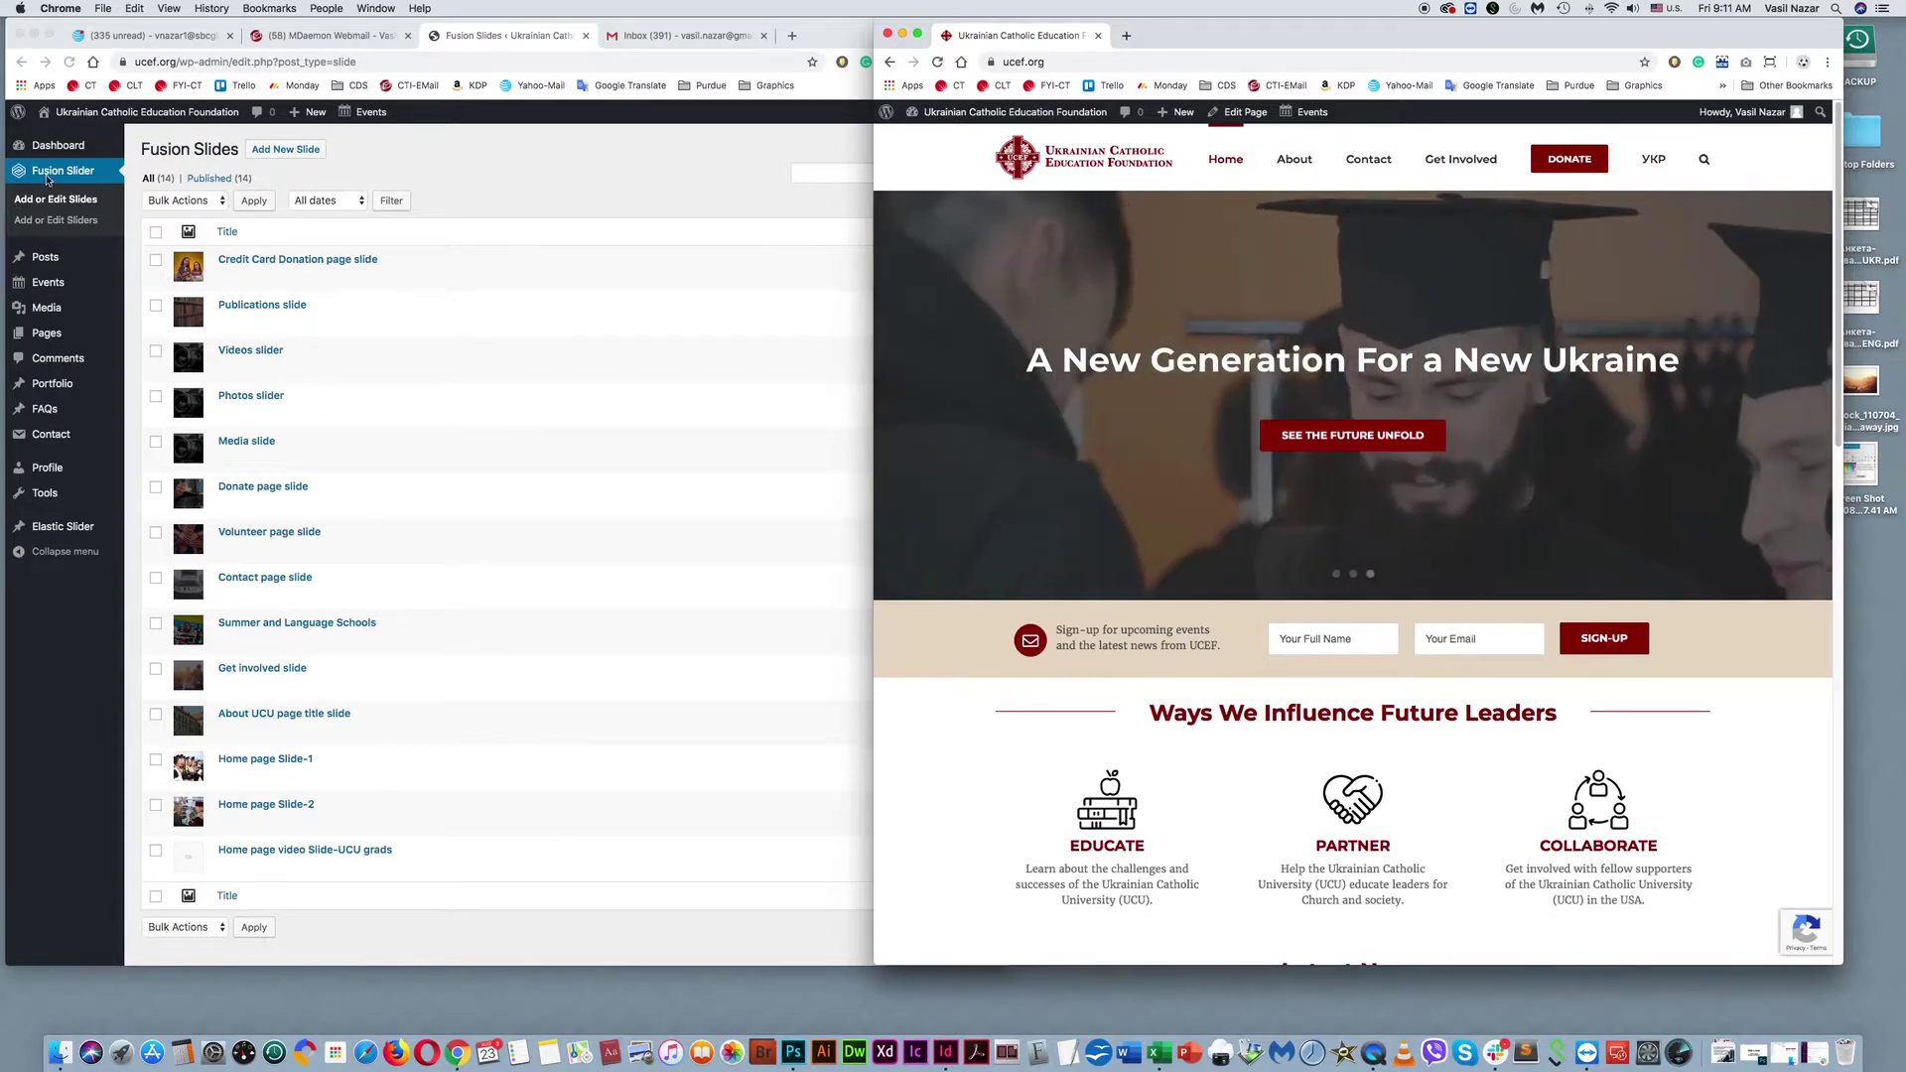
Open the site's News page from About > About UCEF, then list the admin's 64 Posts.
left_click(61, 259)
mouse_move(50, 260)
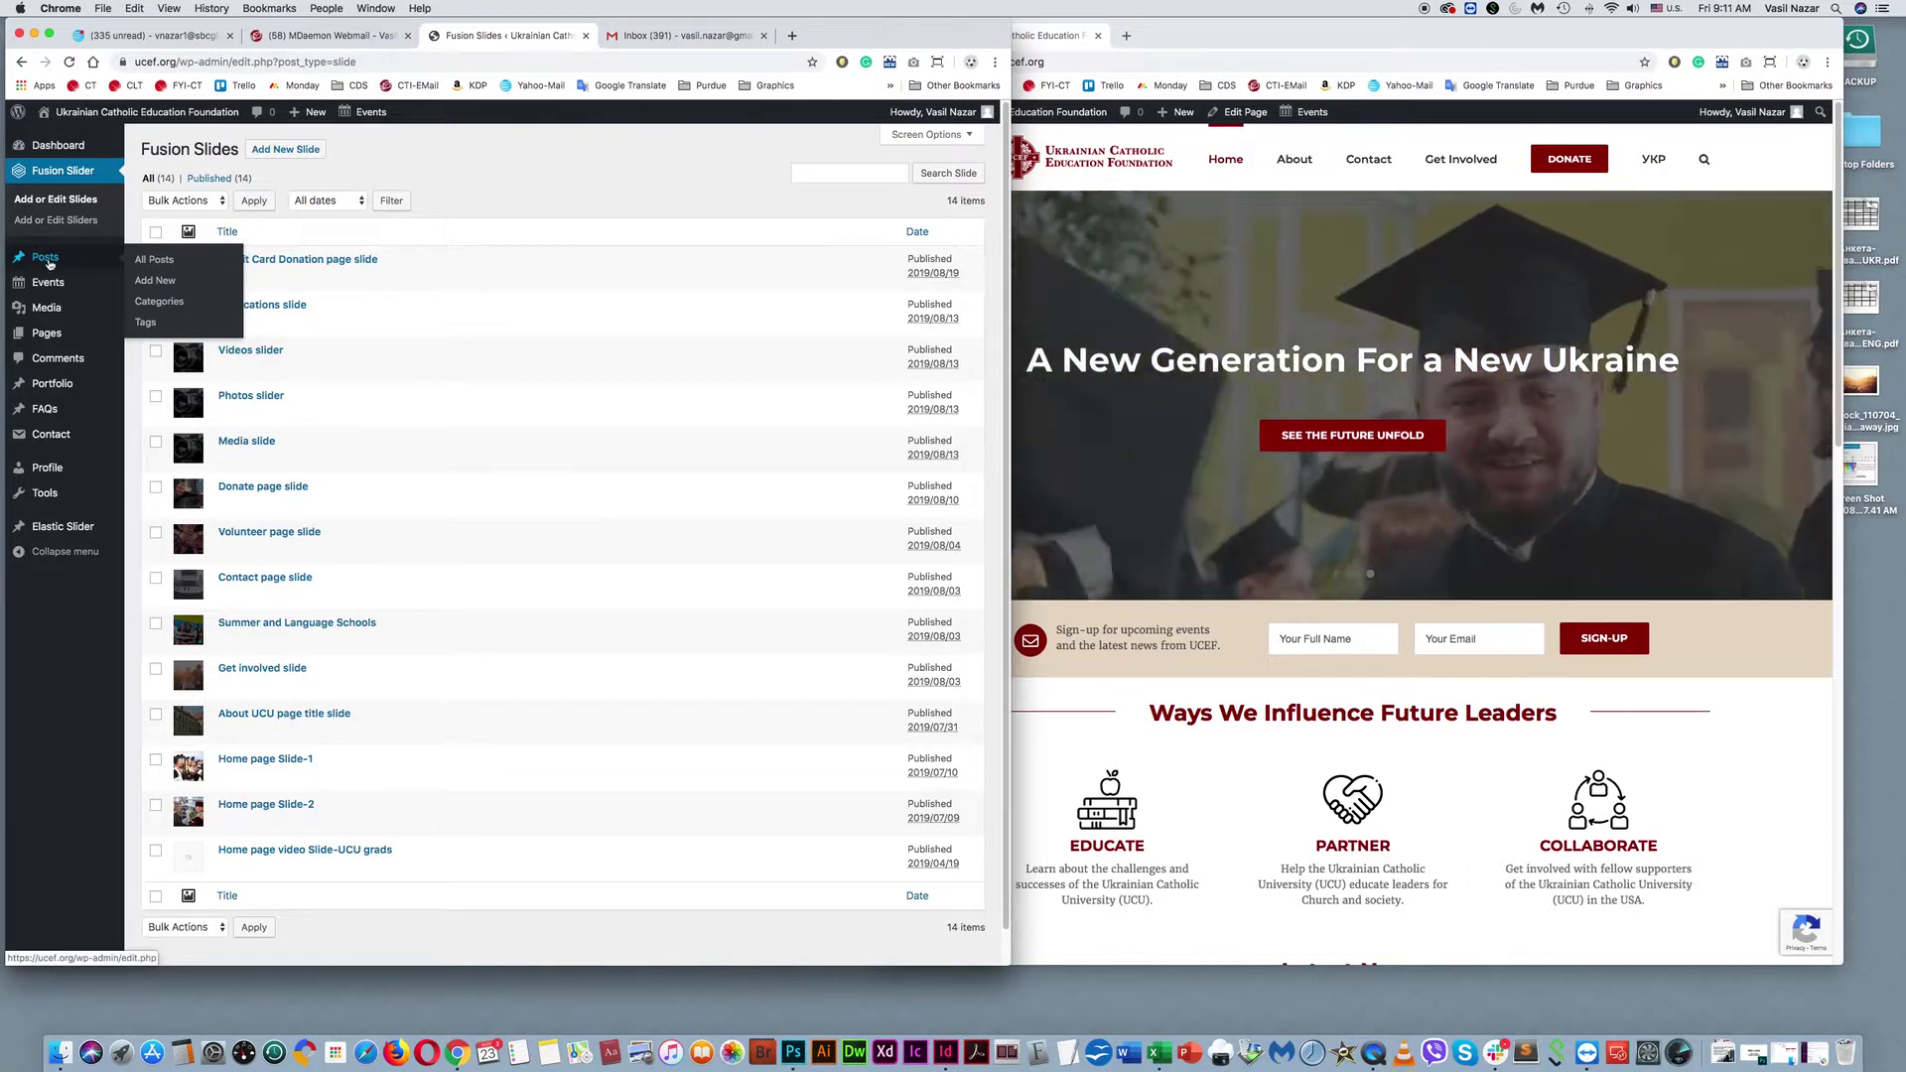
left_click(1310, 33)
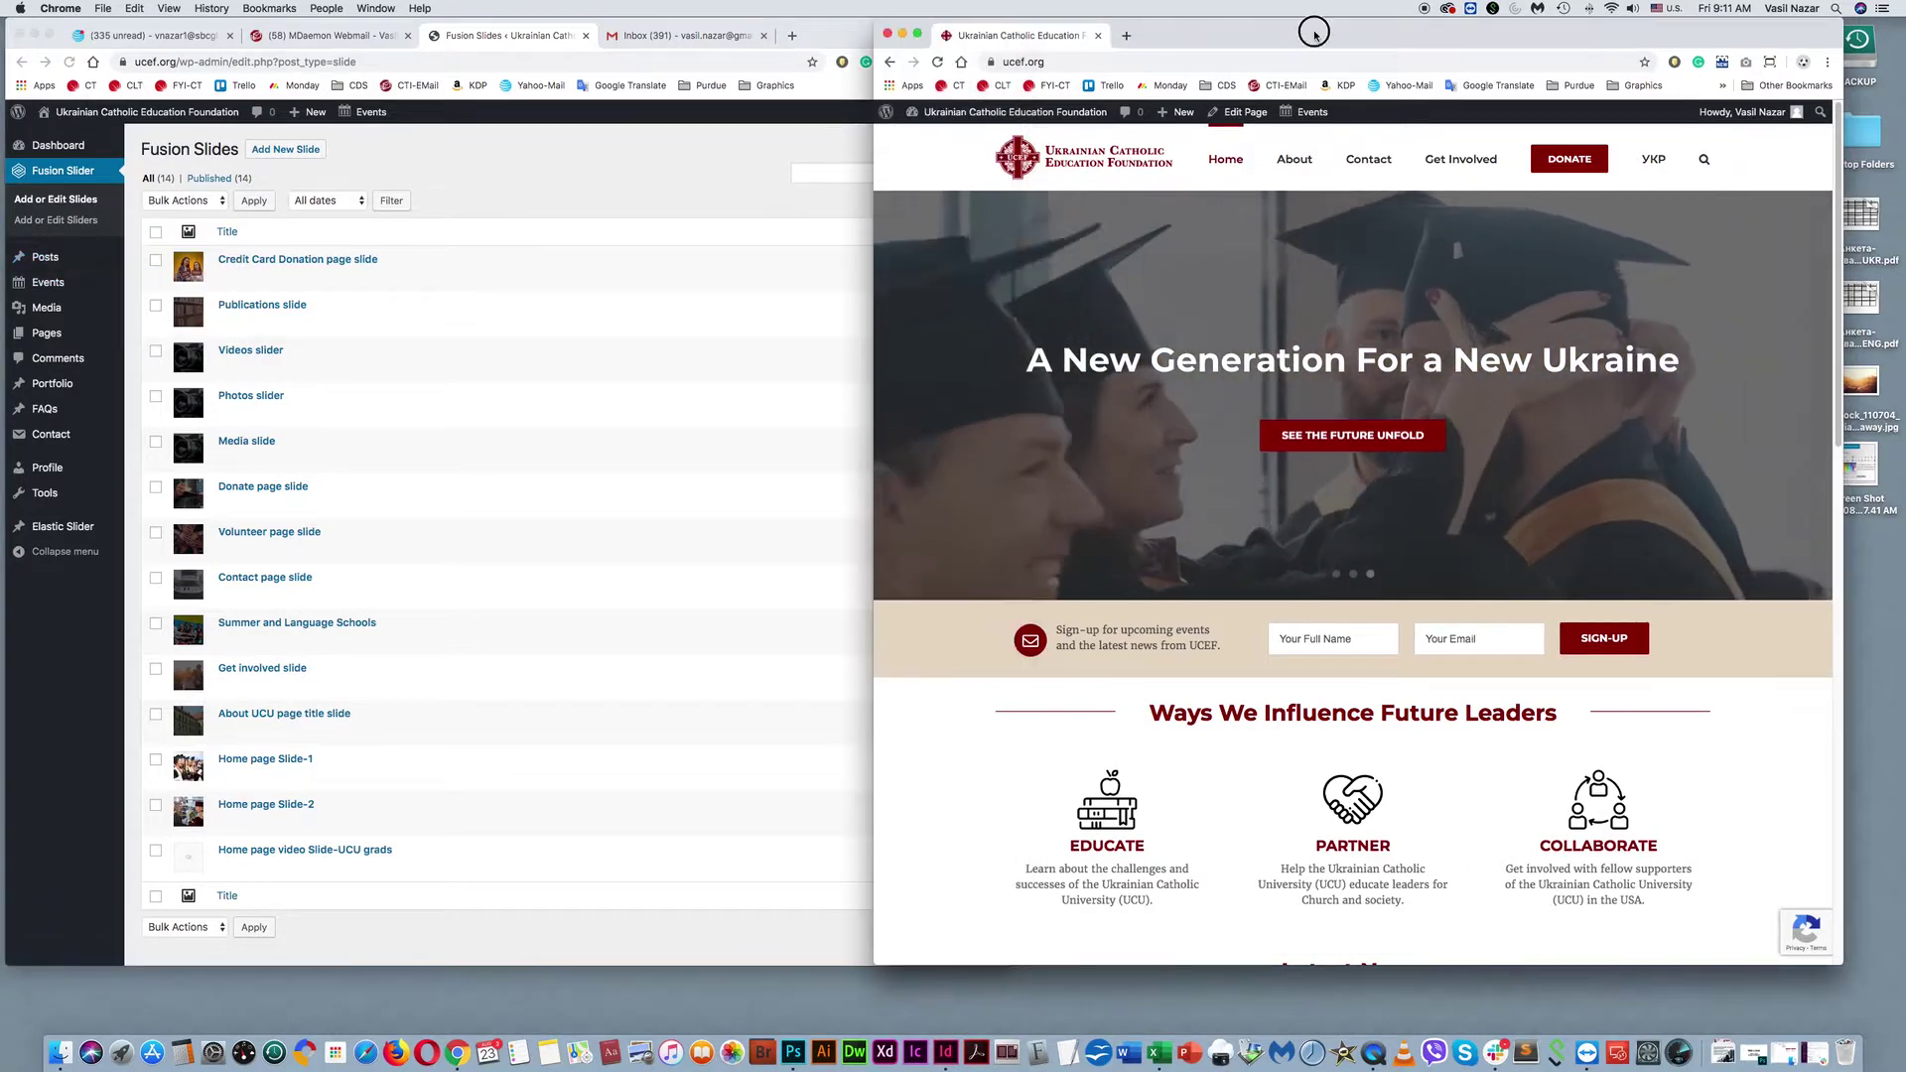
mouse_move(1294, 161)
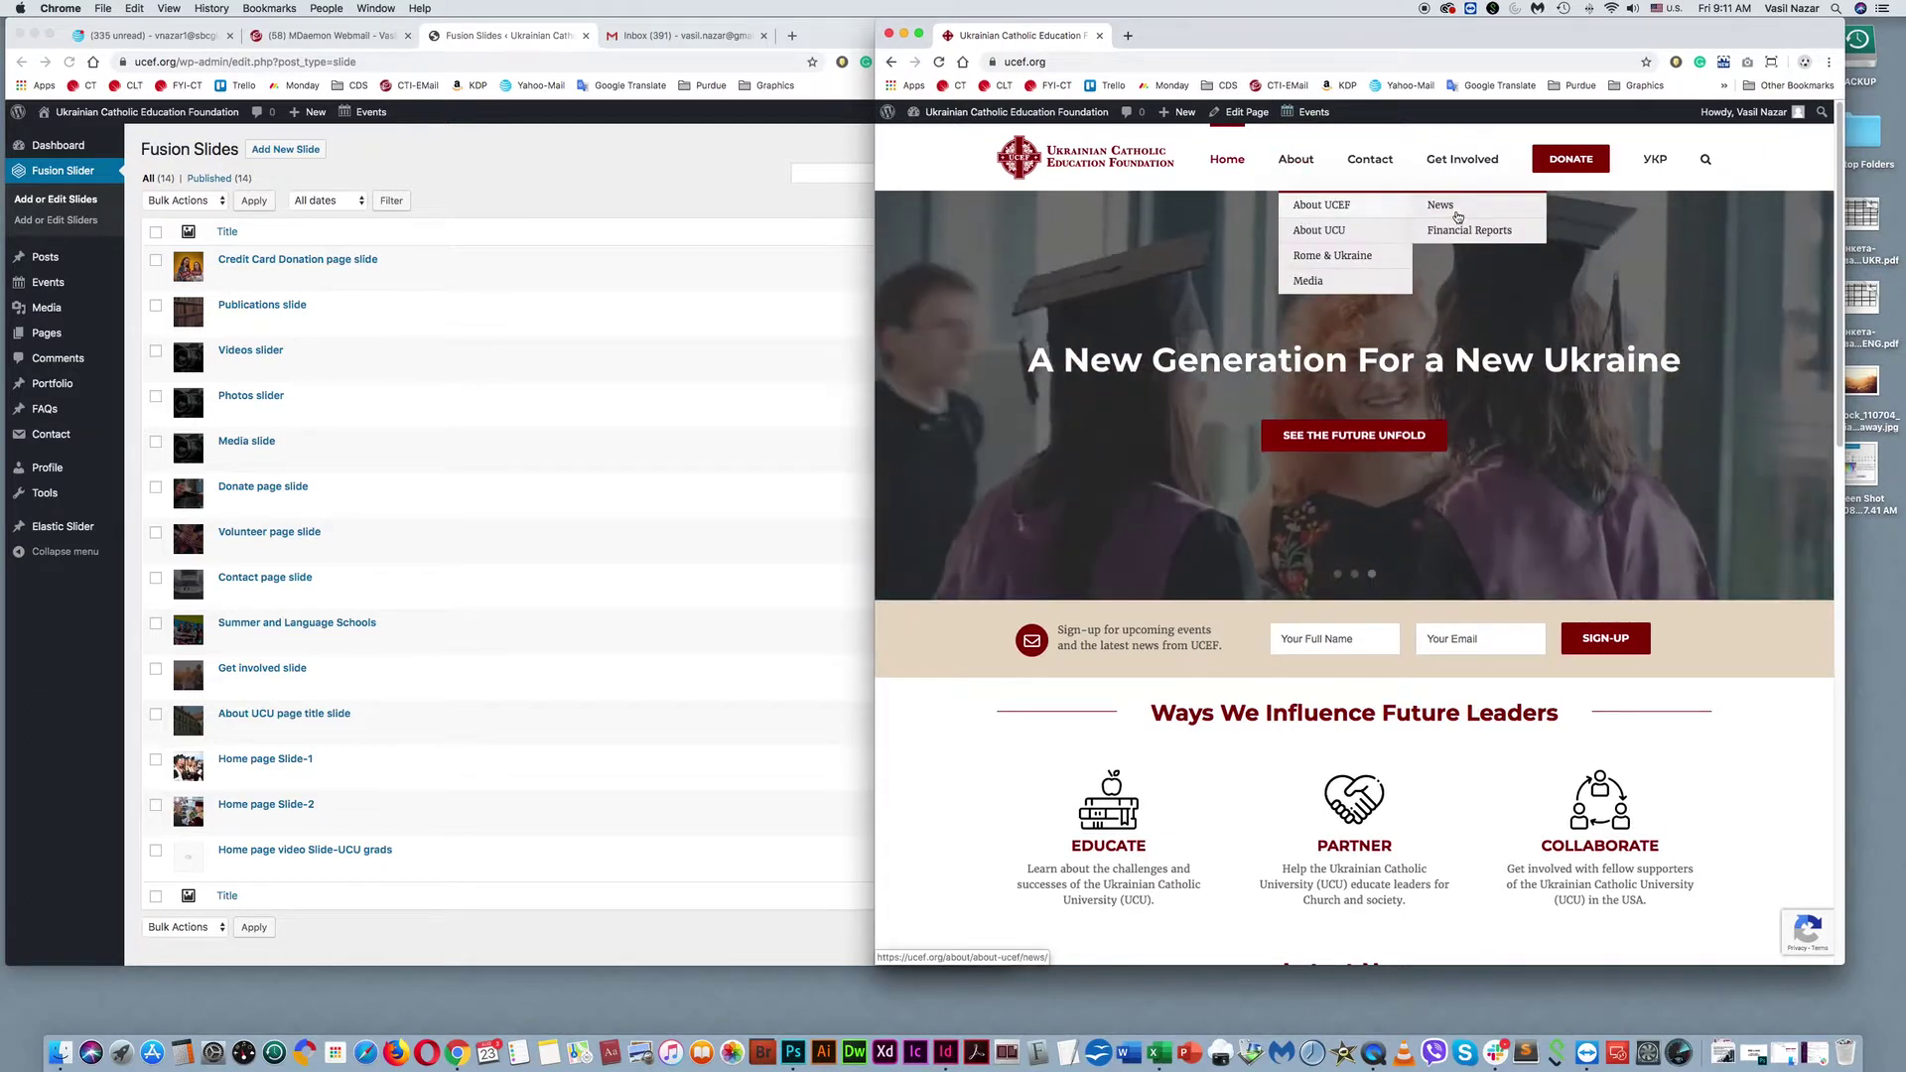
left_click(1449, 215)
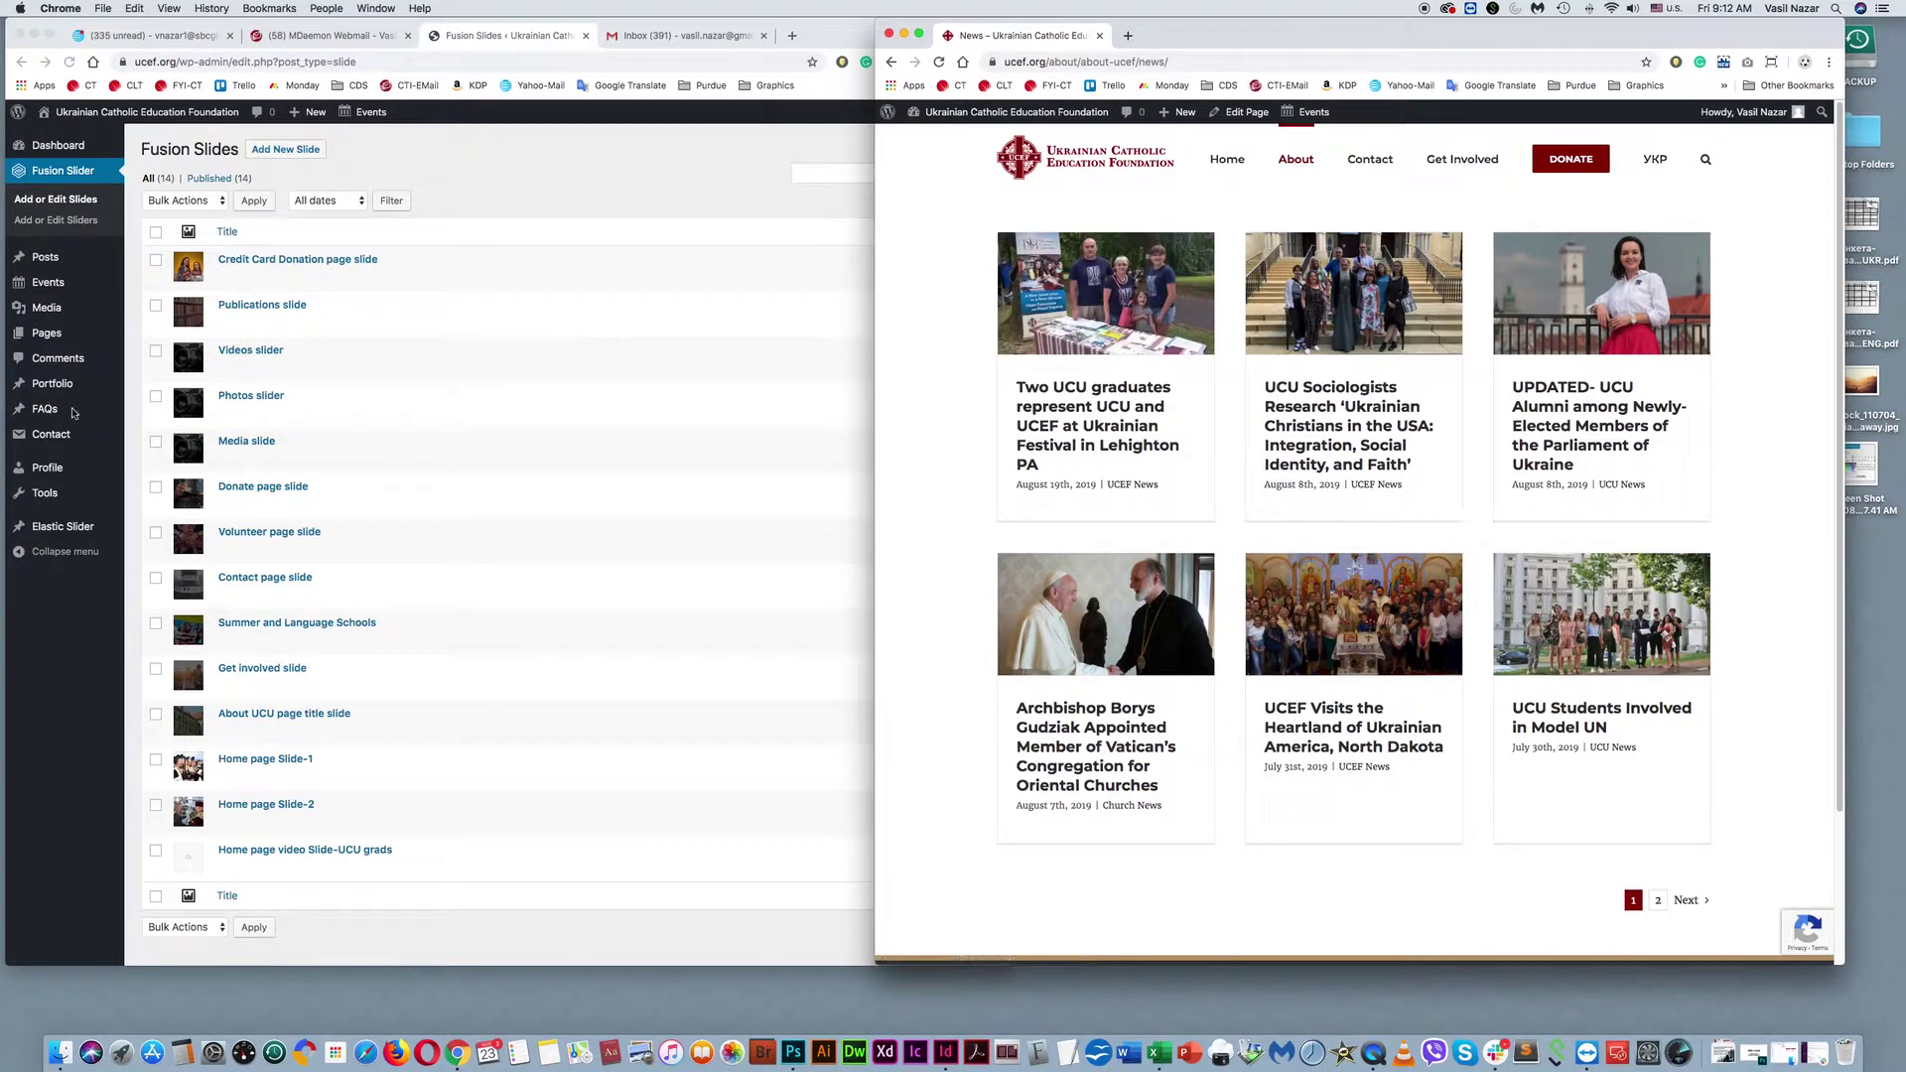
left_click(55, 255)
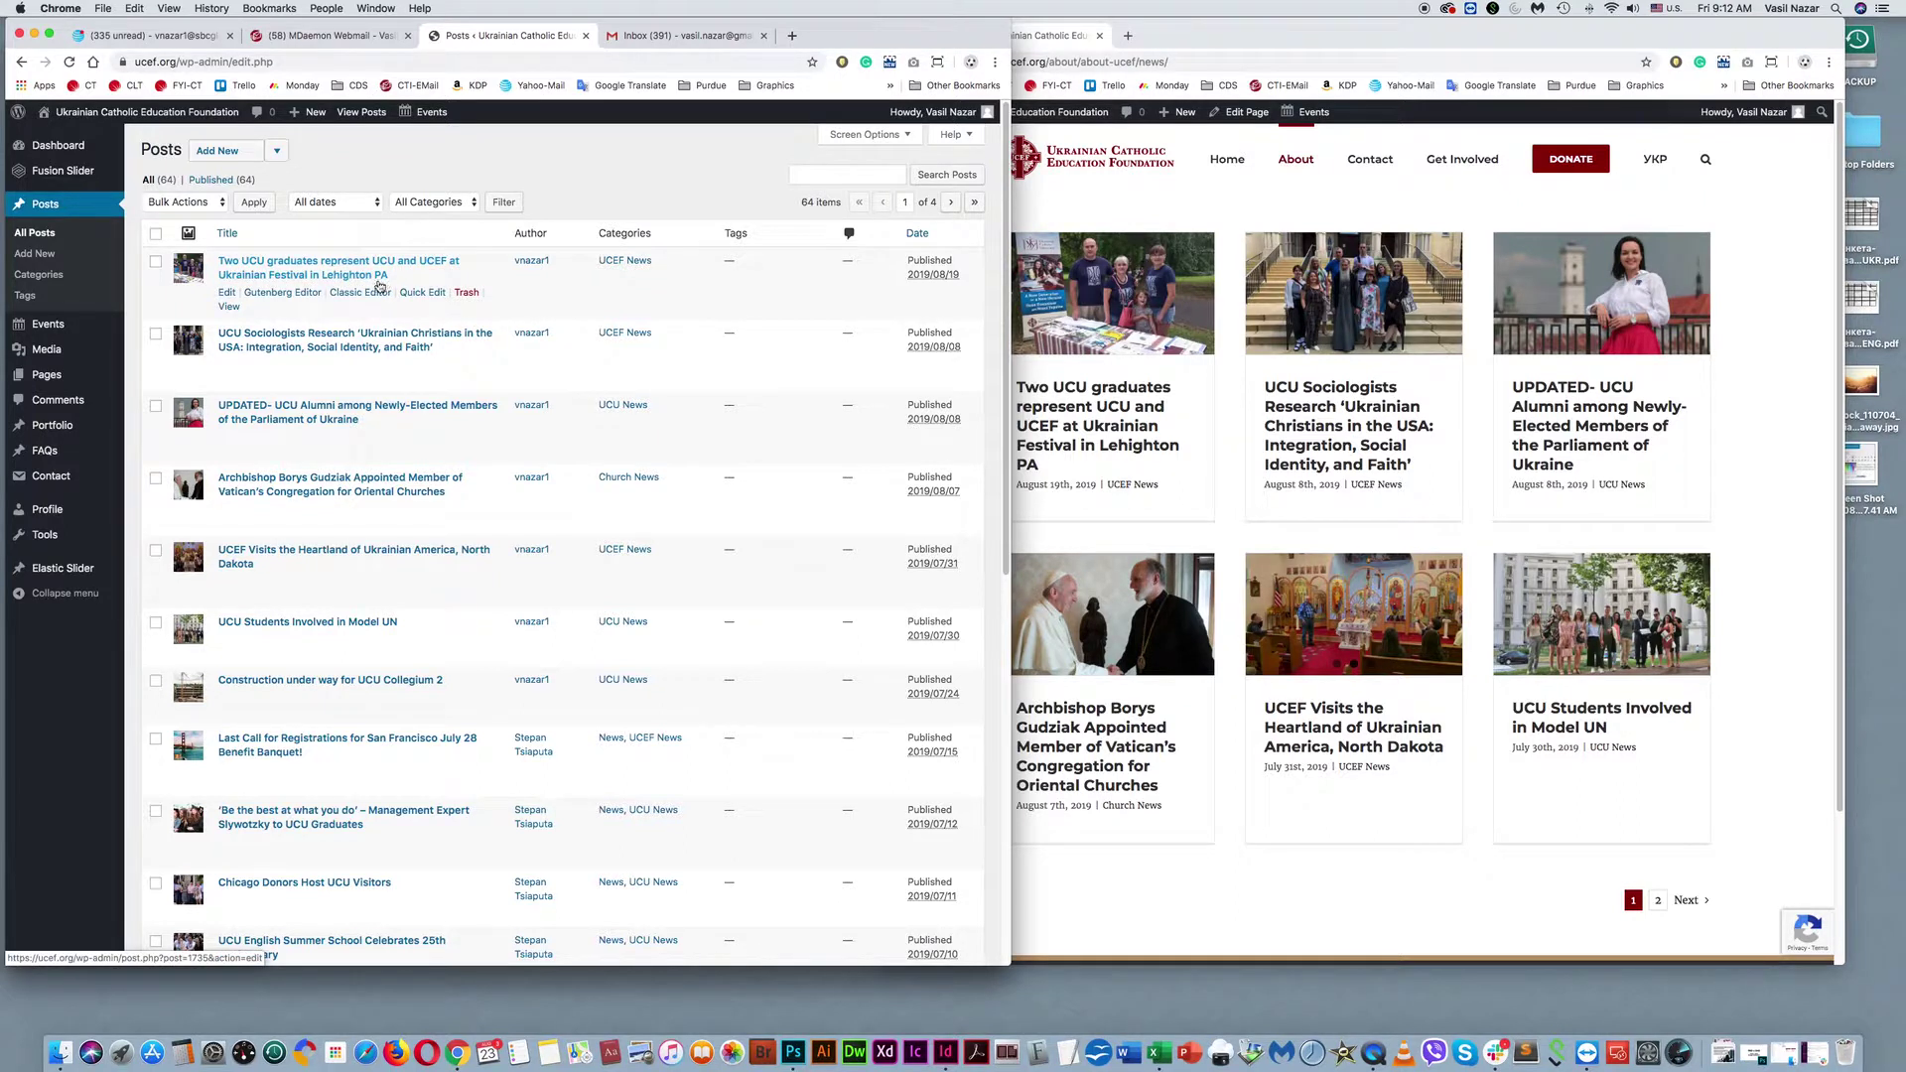
left_click(1102, 209)
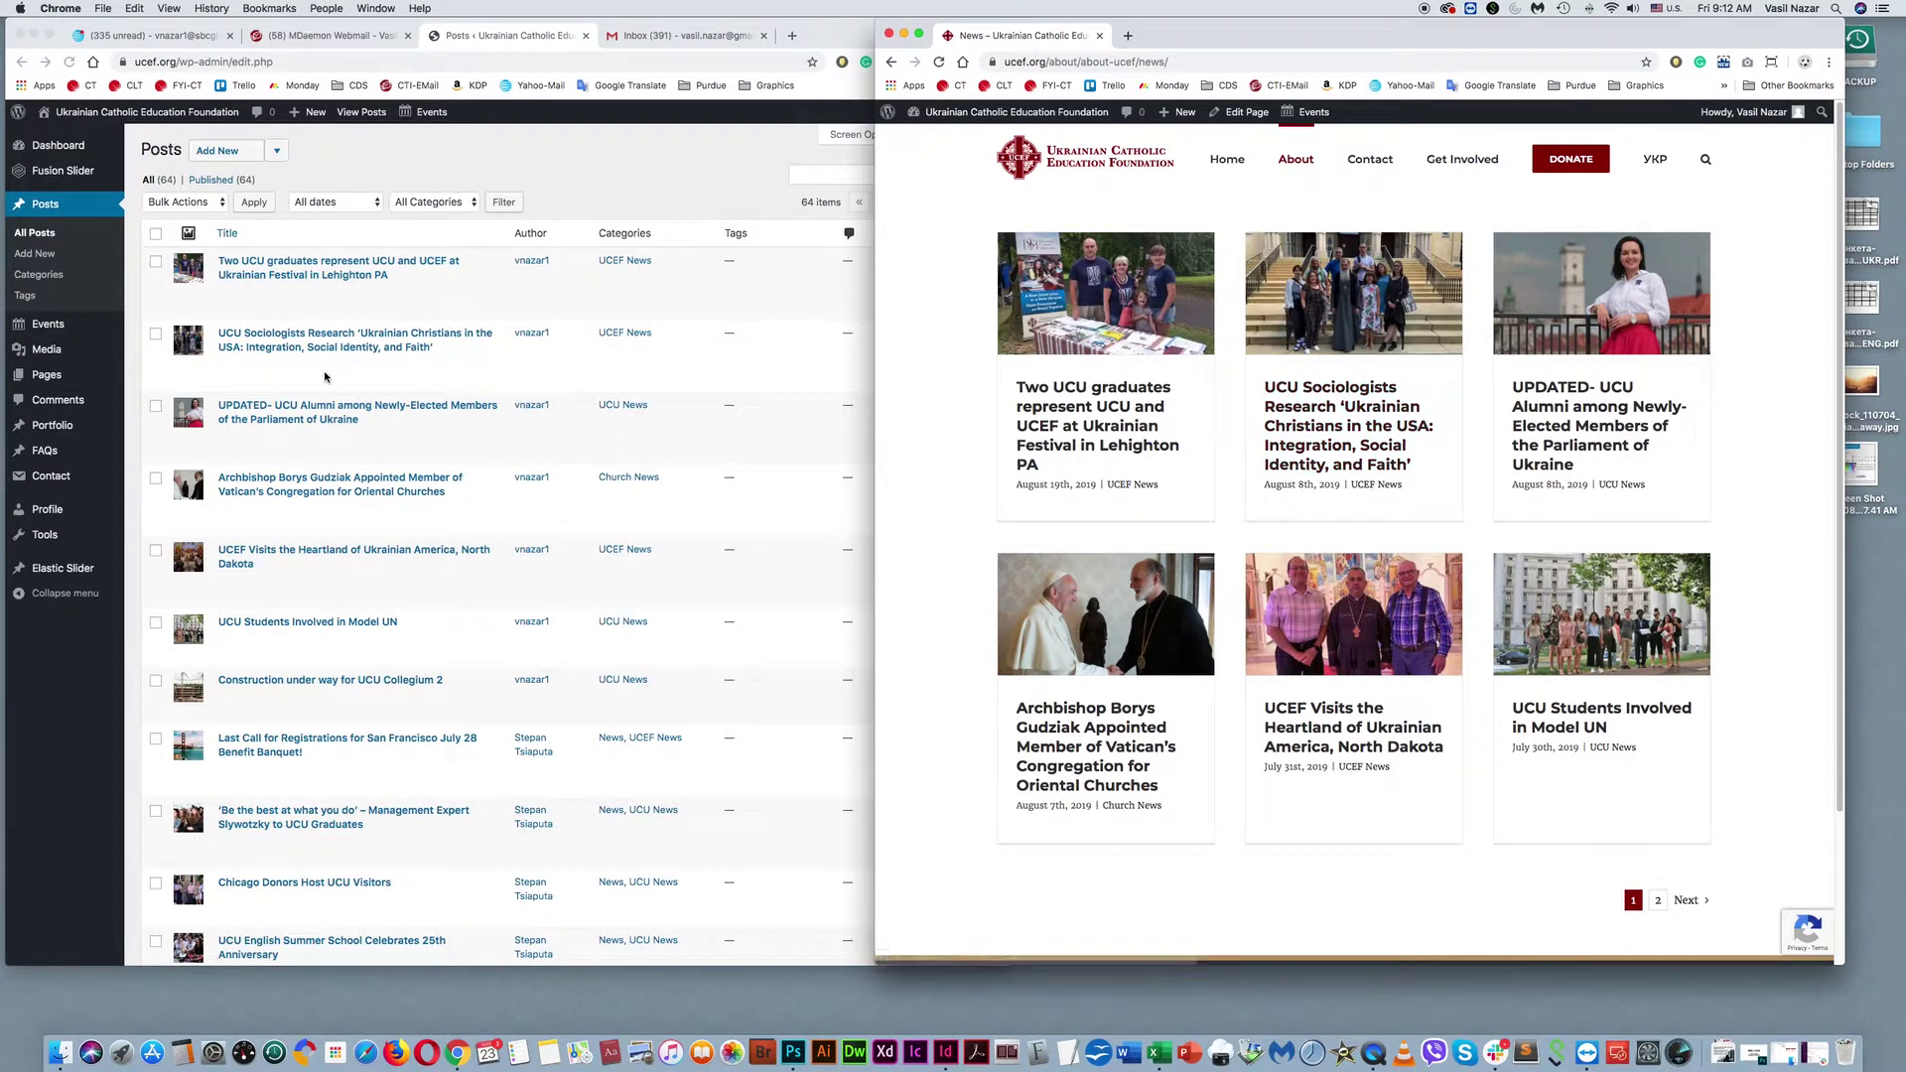
left_click(1659, 901)
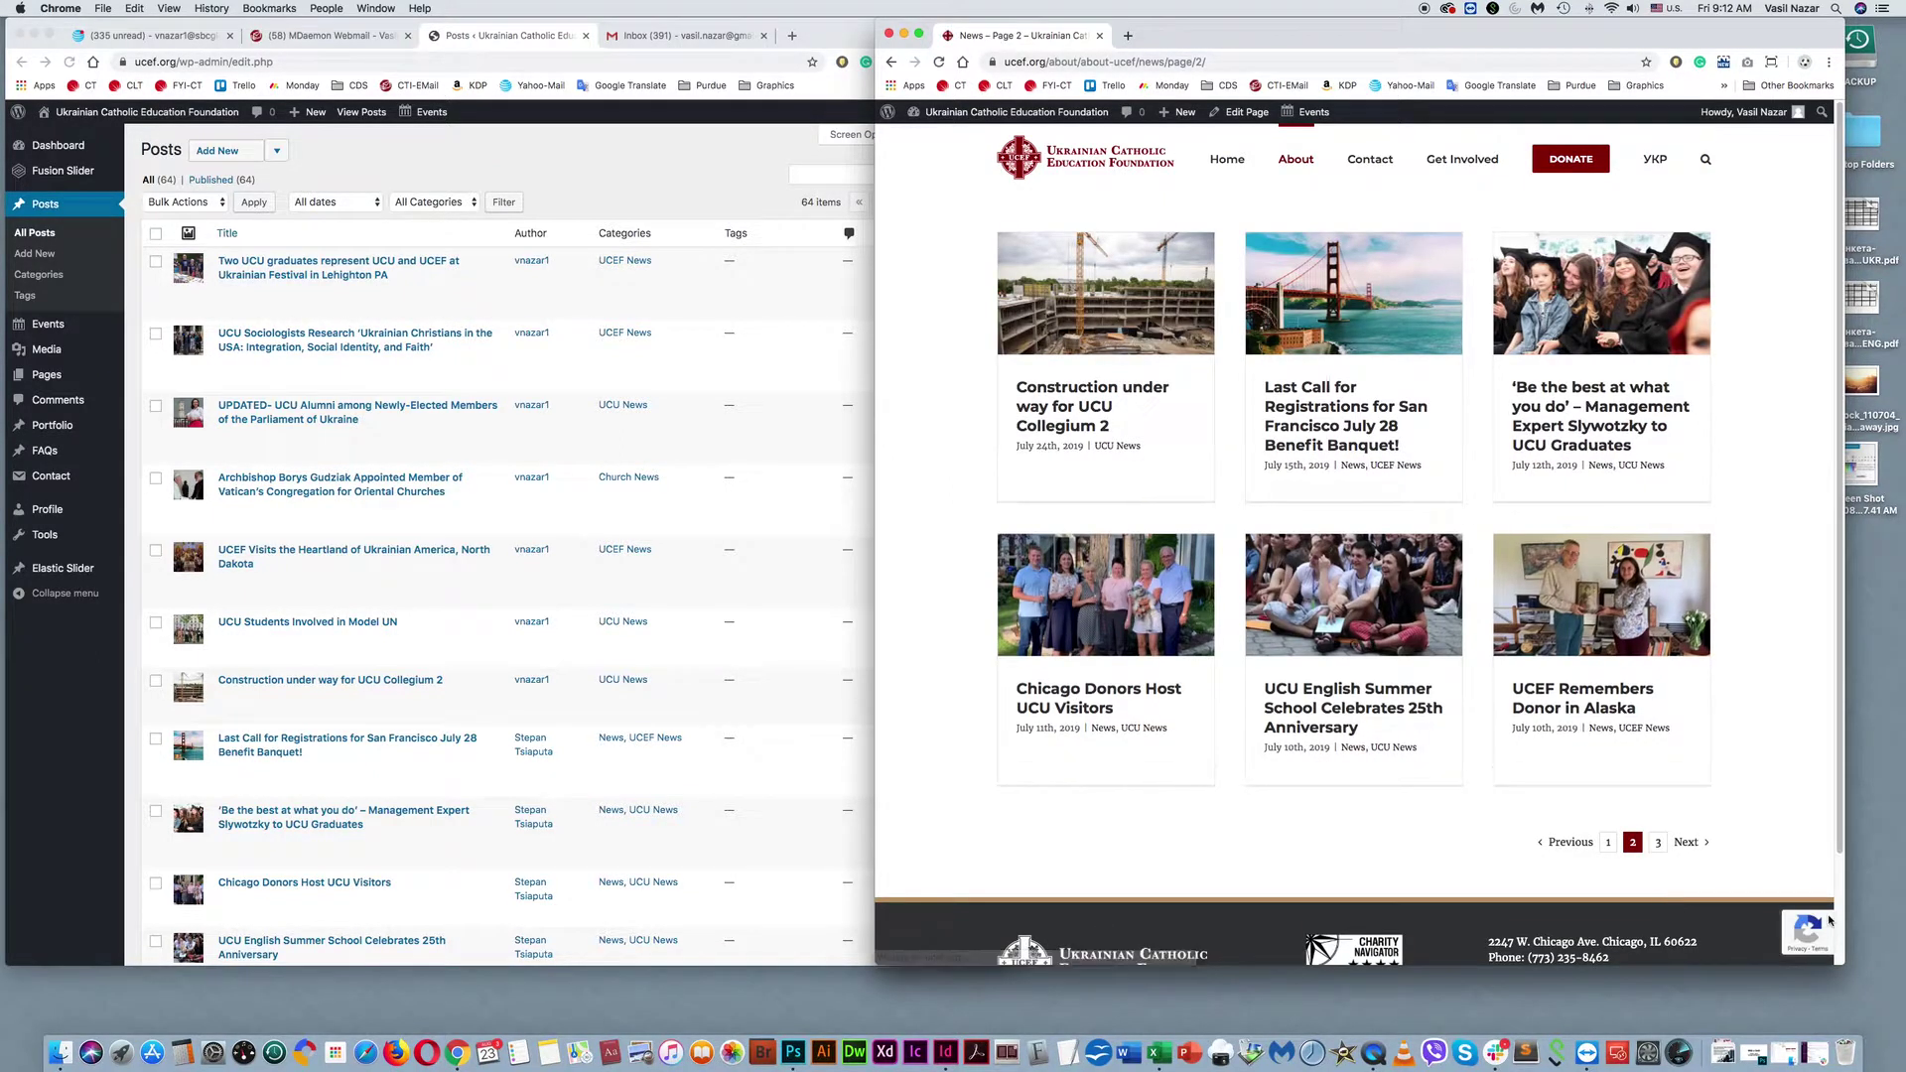
left_click(1608, 841)
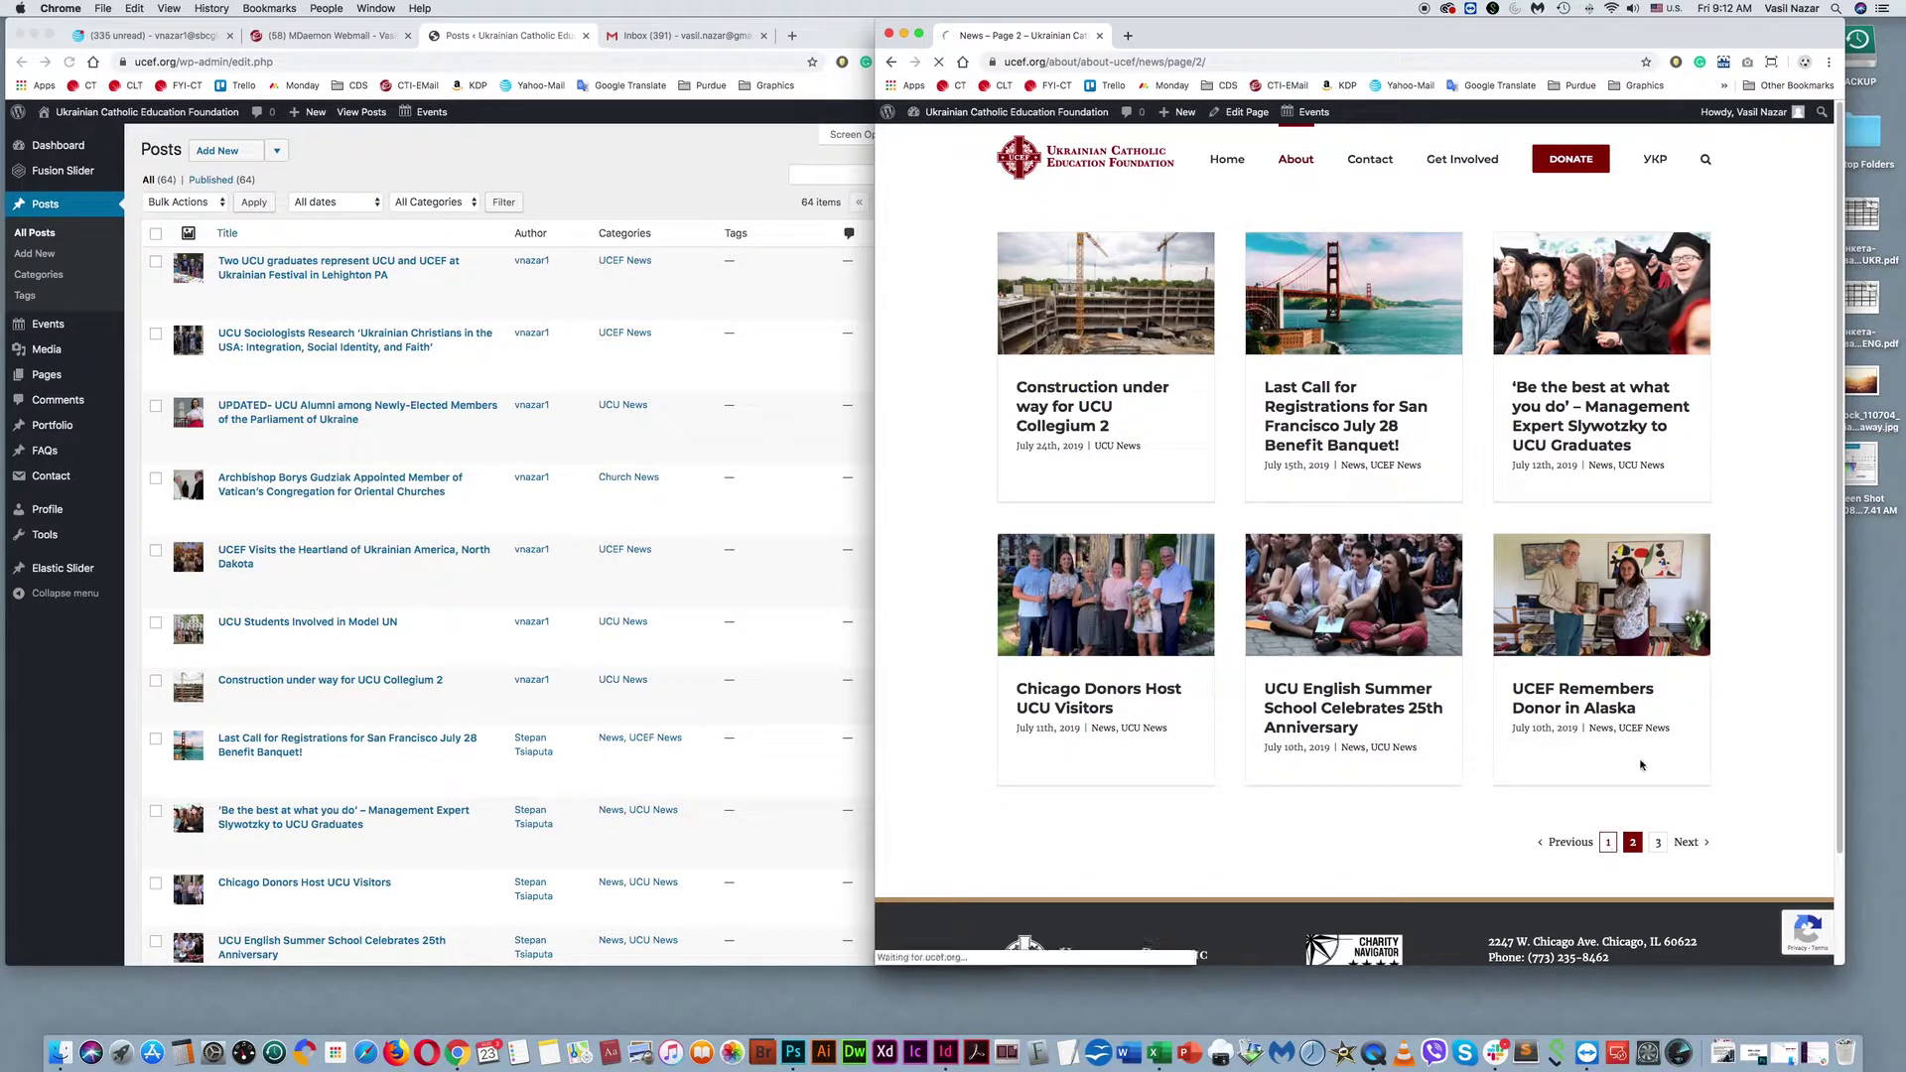
left_click(42, 211)
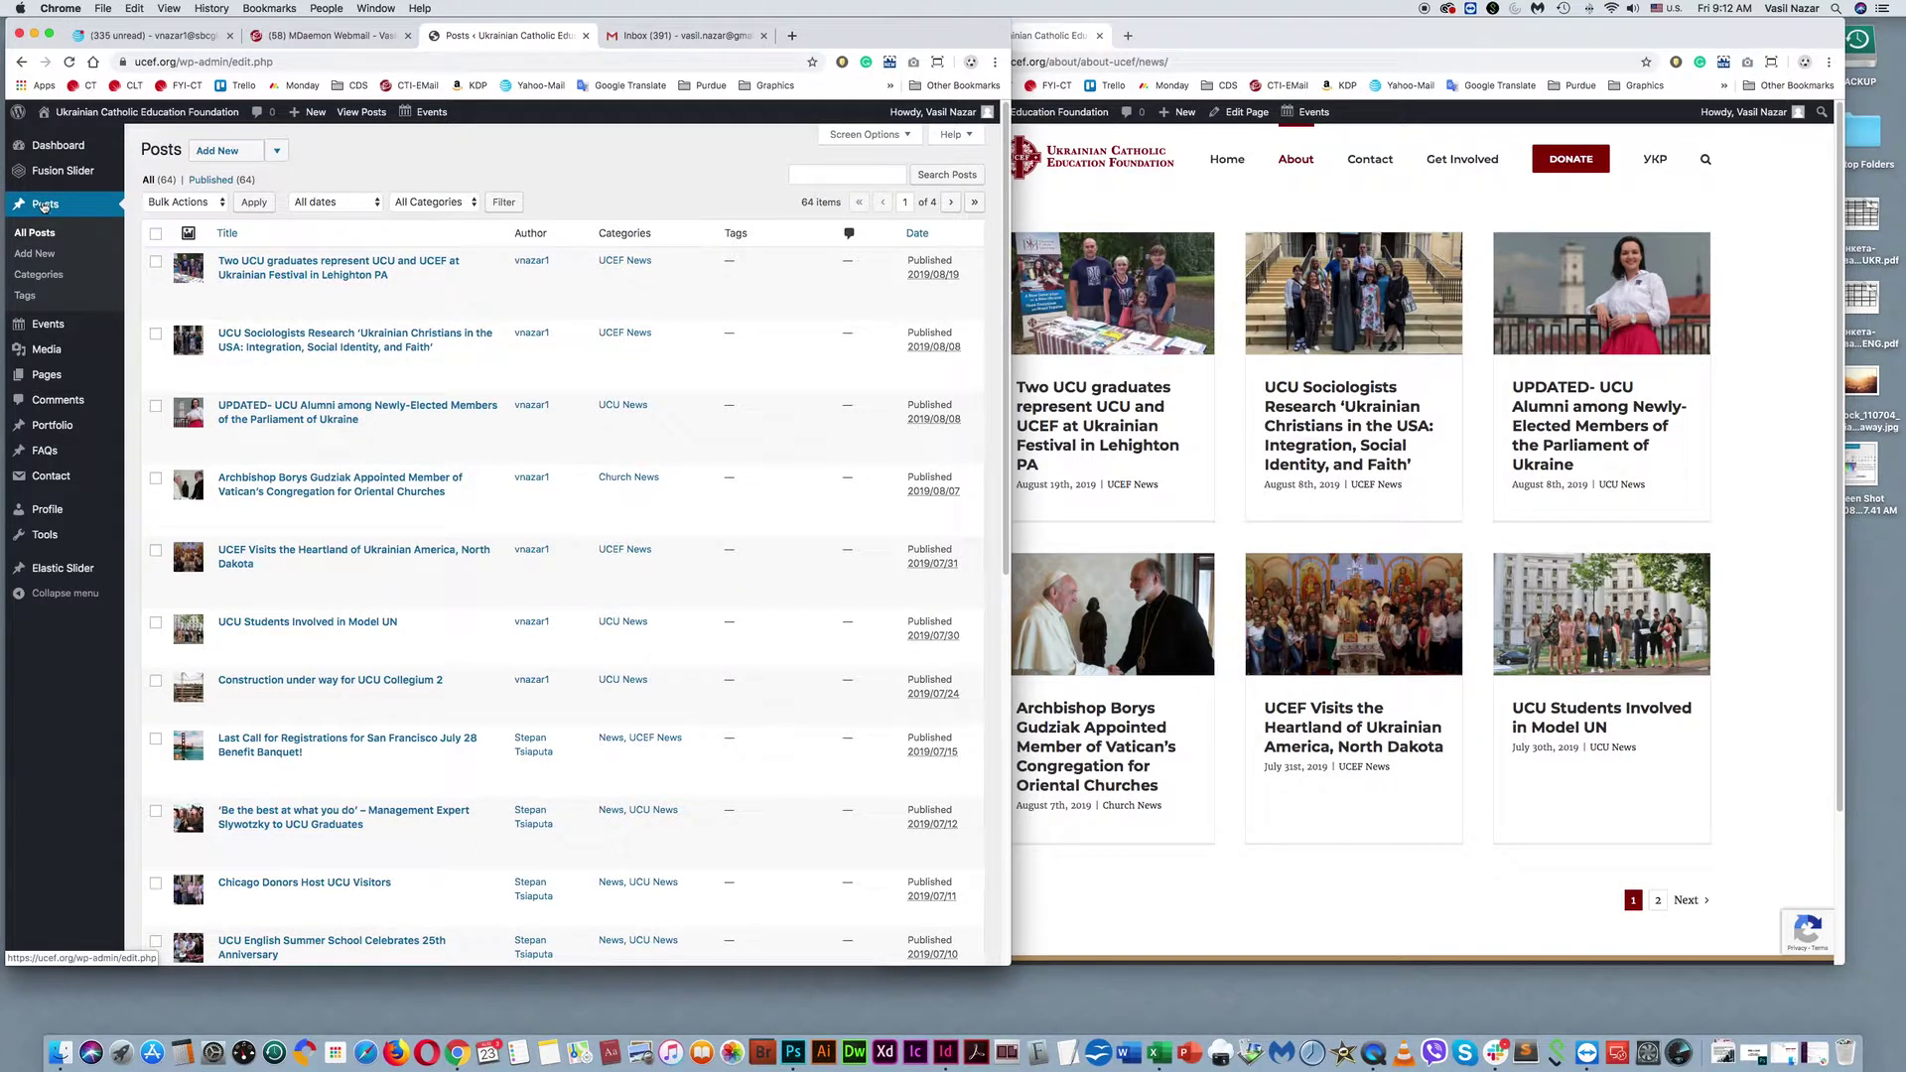
List the three admin Events, then load the live site's homepage via the UCEF logo.
mouse_move(50, 328)
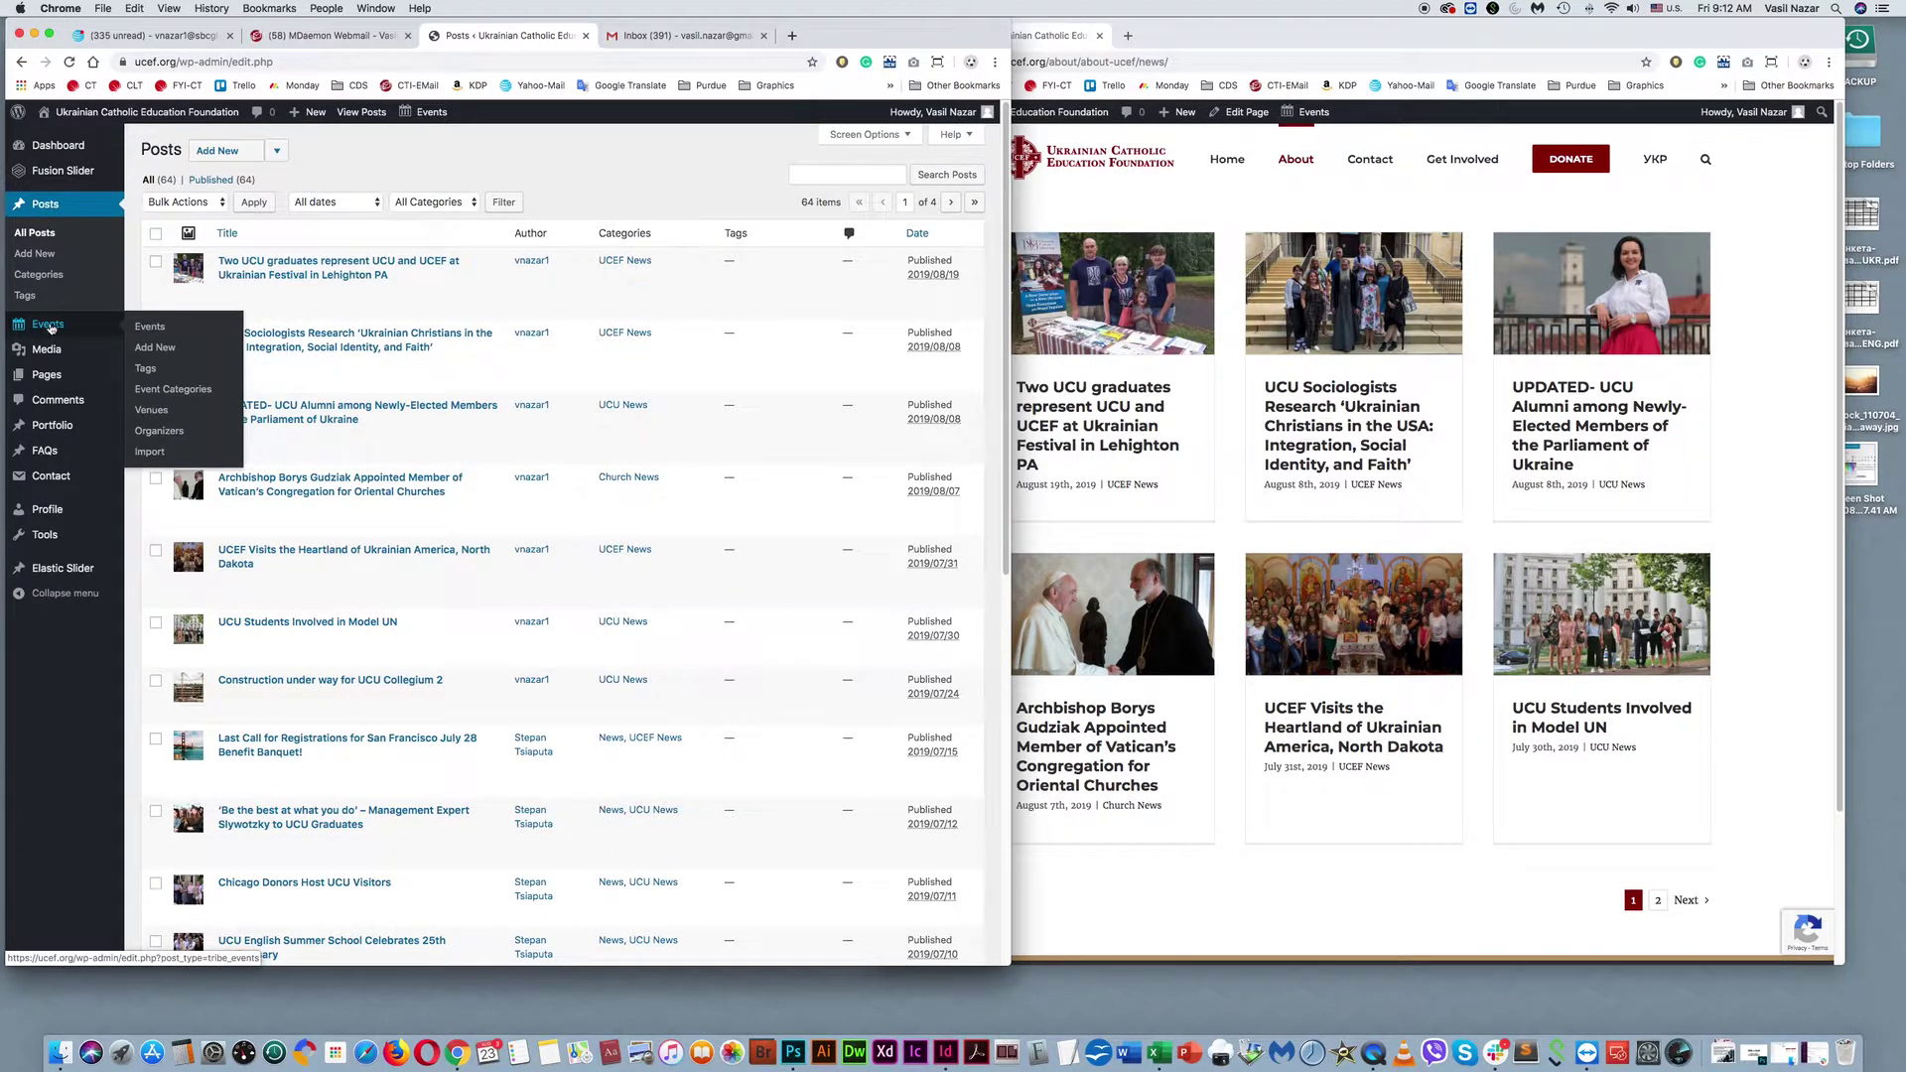
left_click(49, 327)
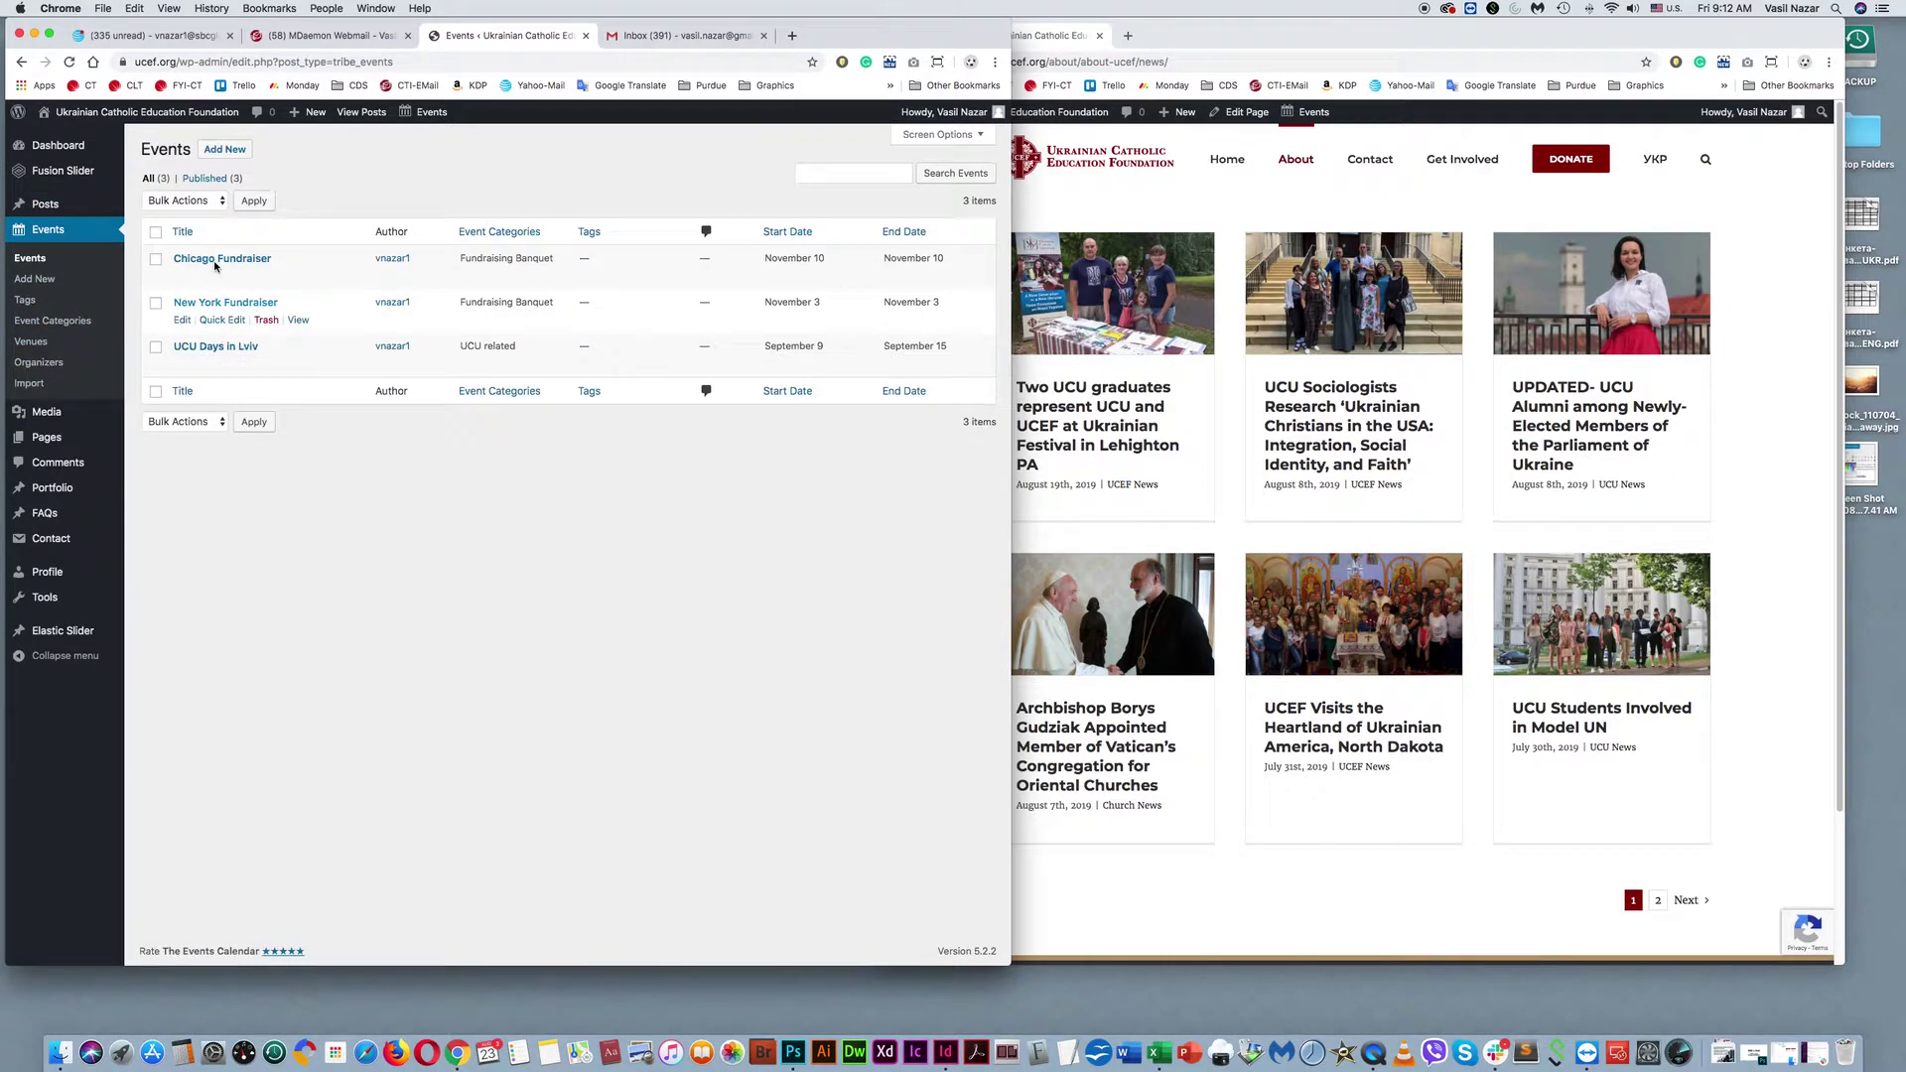
left_click(1304, 35)
mouse_move(1322, 165)
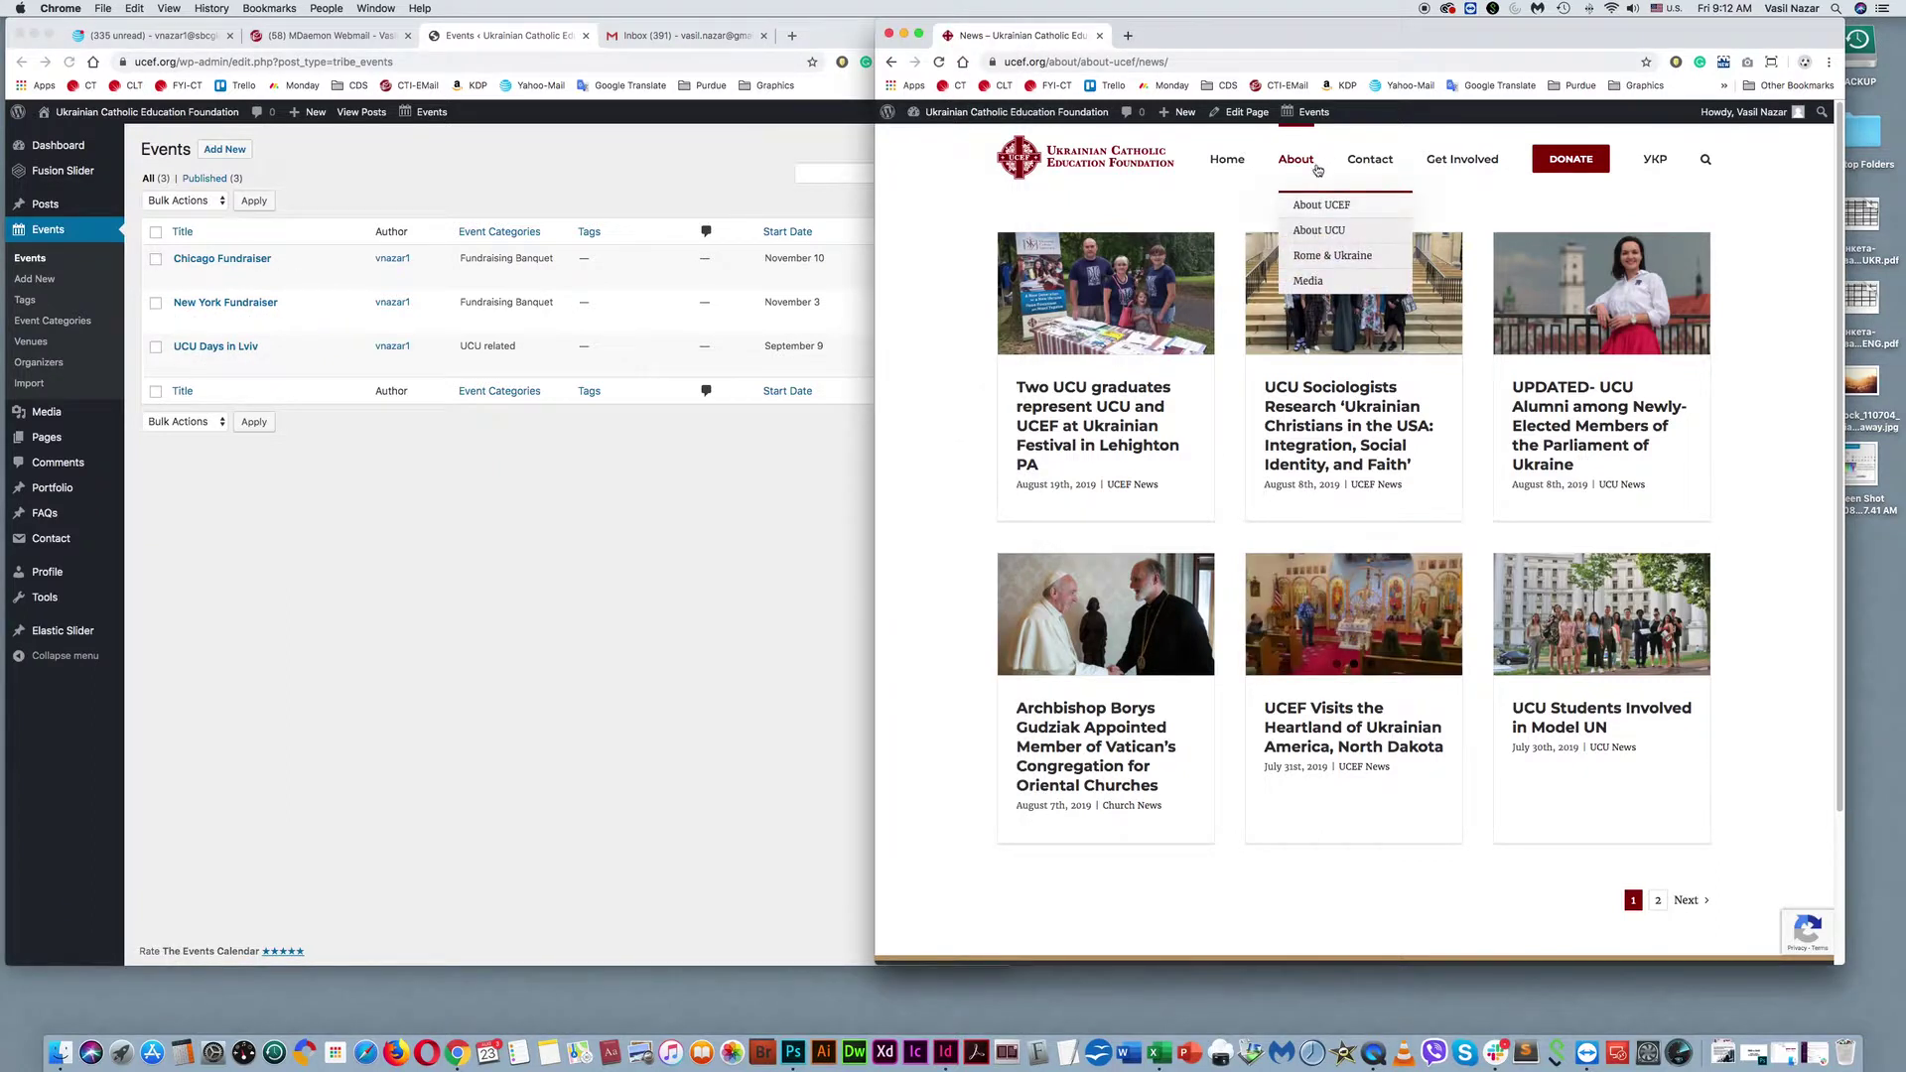
left_click(1080, 169)
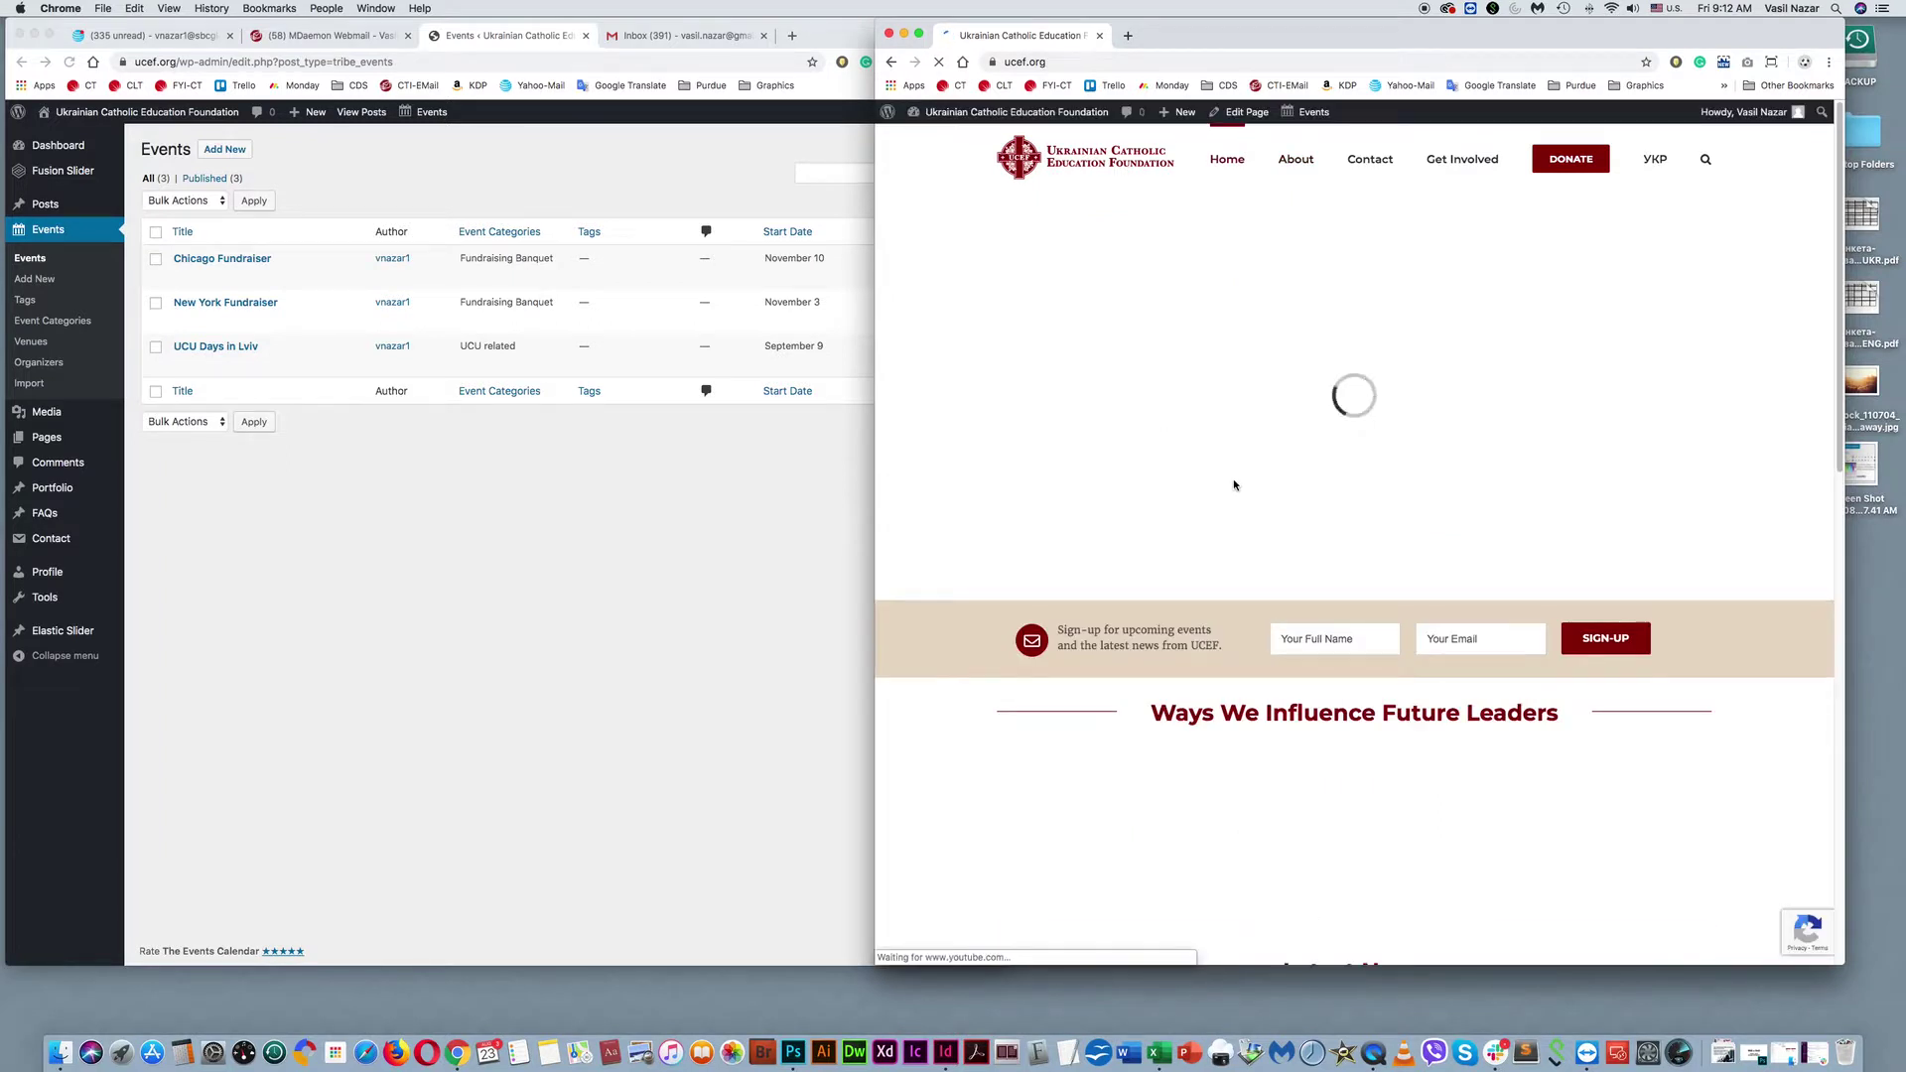
Browse the site's Get Involved > Events page, then return the site home beside the admin Events list.
scroll(1310, 478, "down", 5)
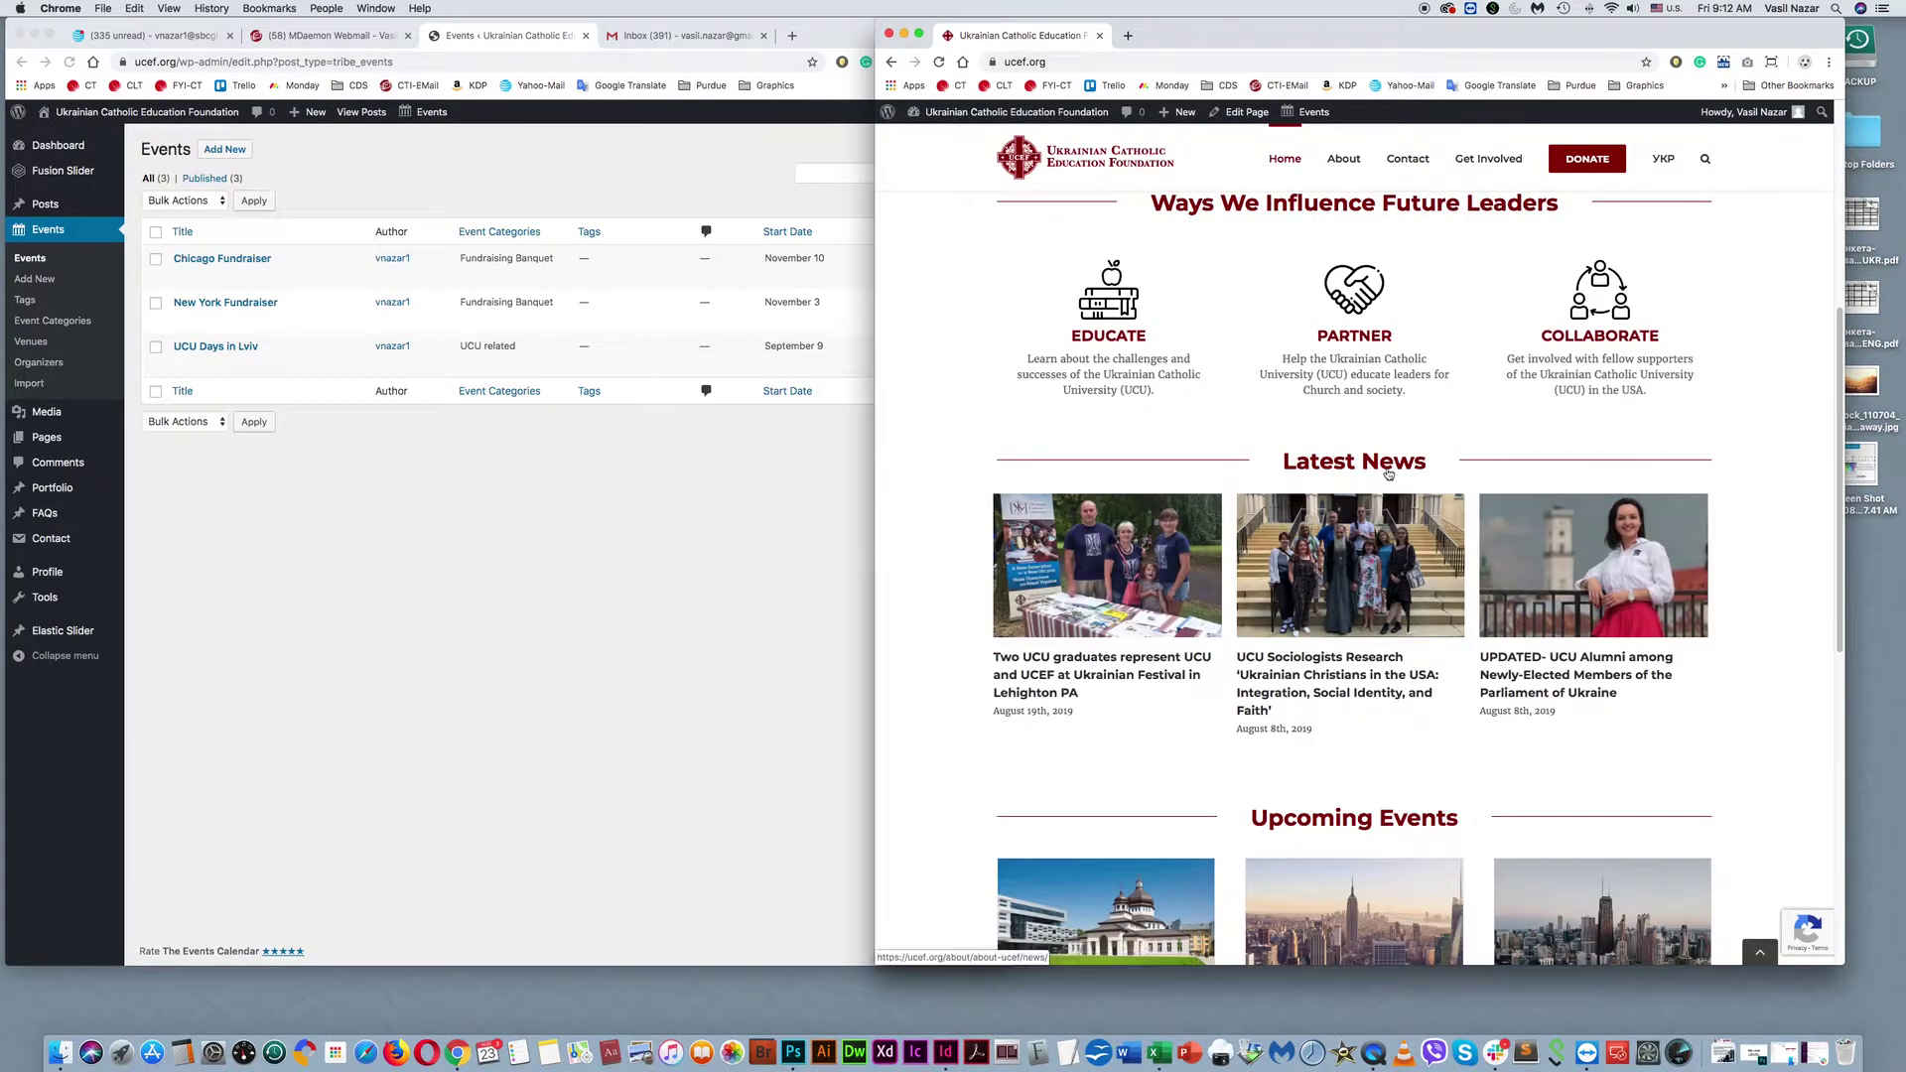
scroll(1388, 473, "down", 5)
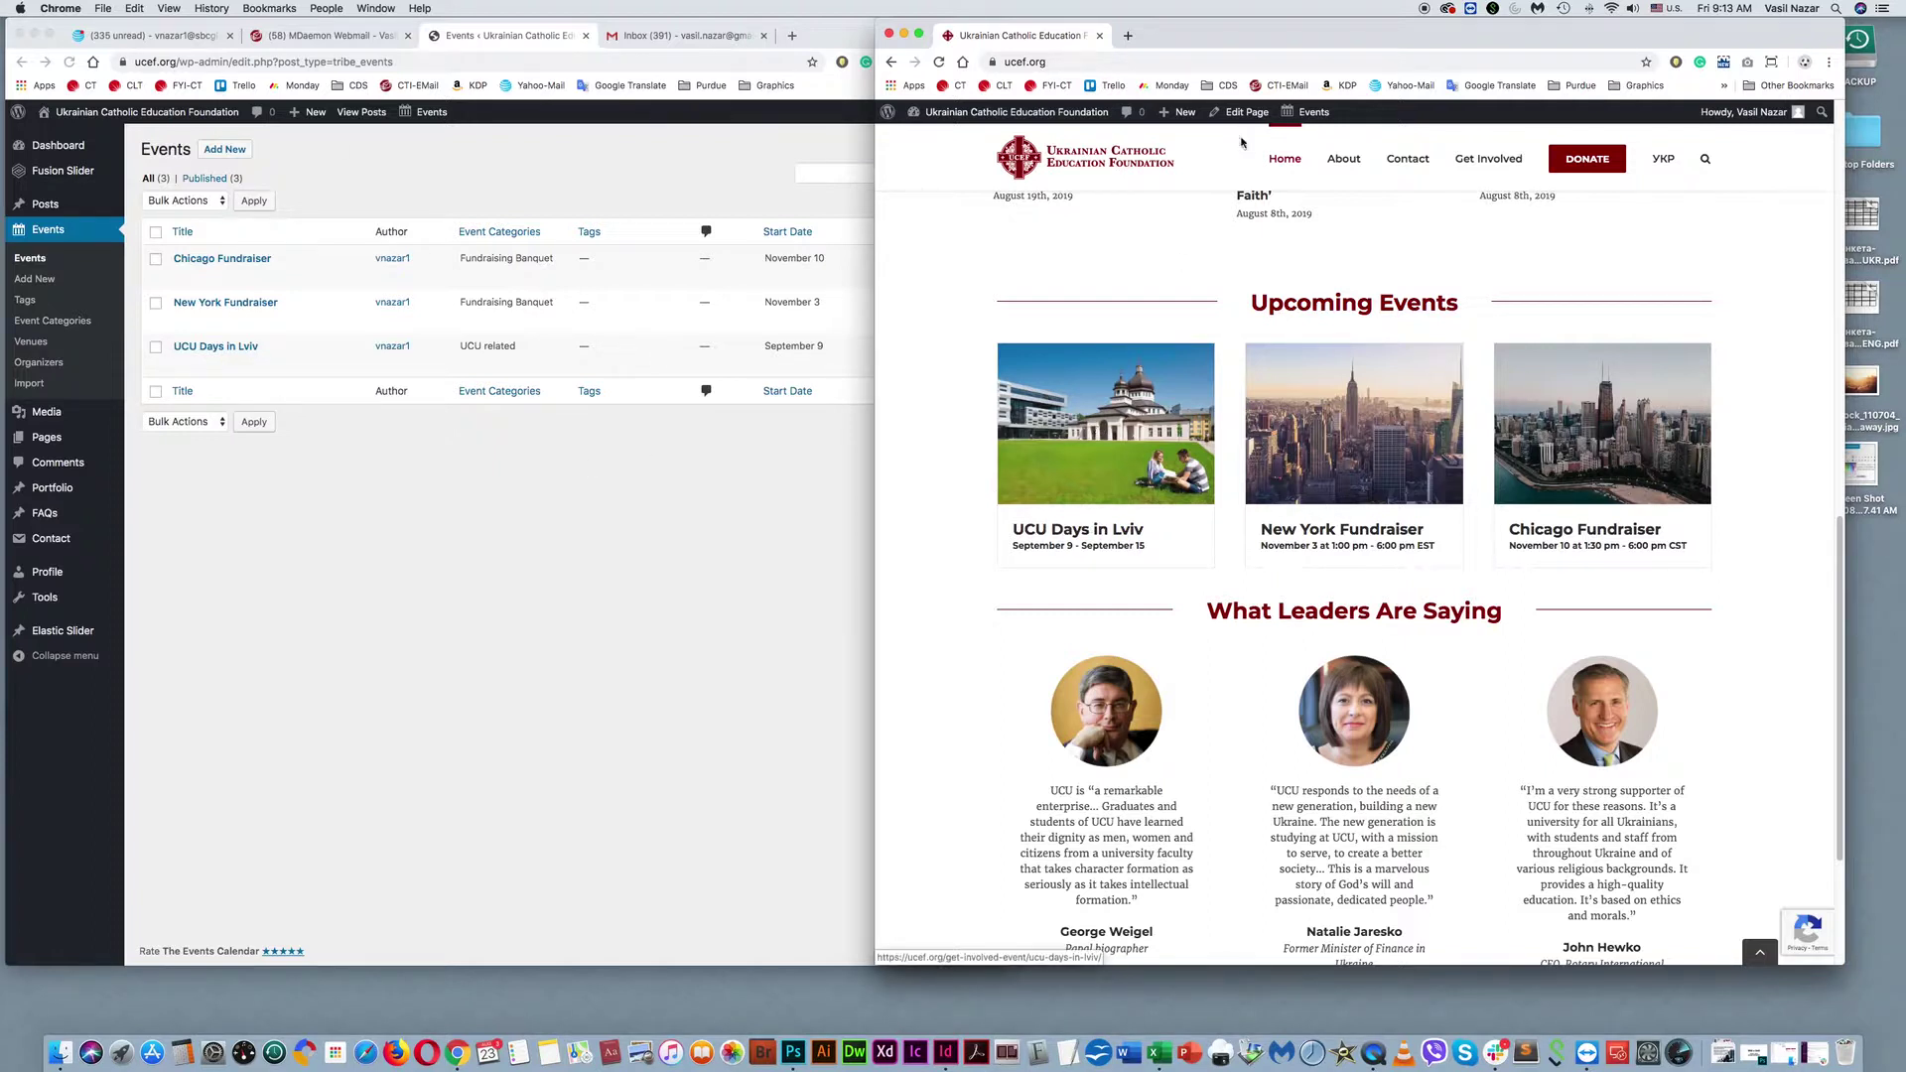
mouse_move(1334, 162)
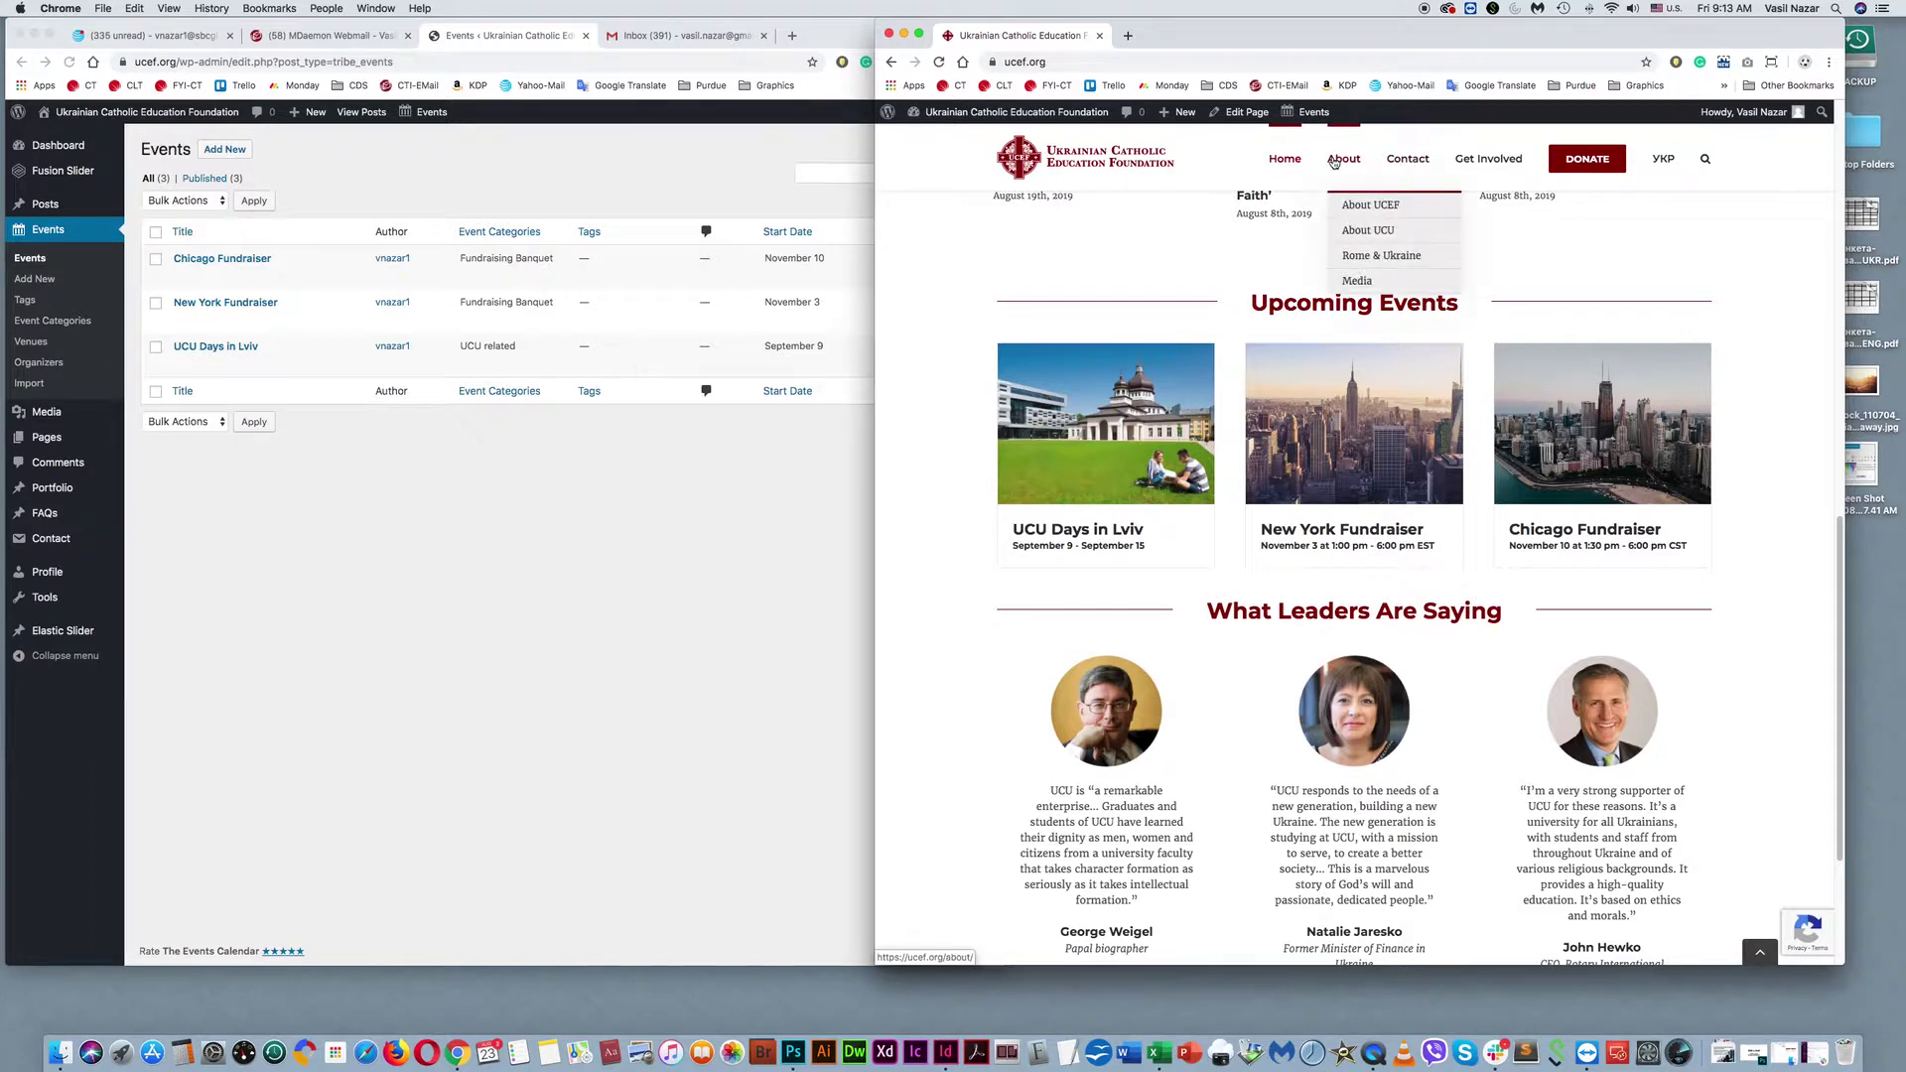
mouse_move(1372, 208)
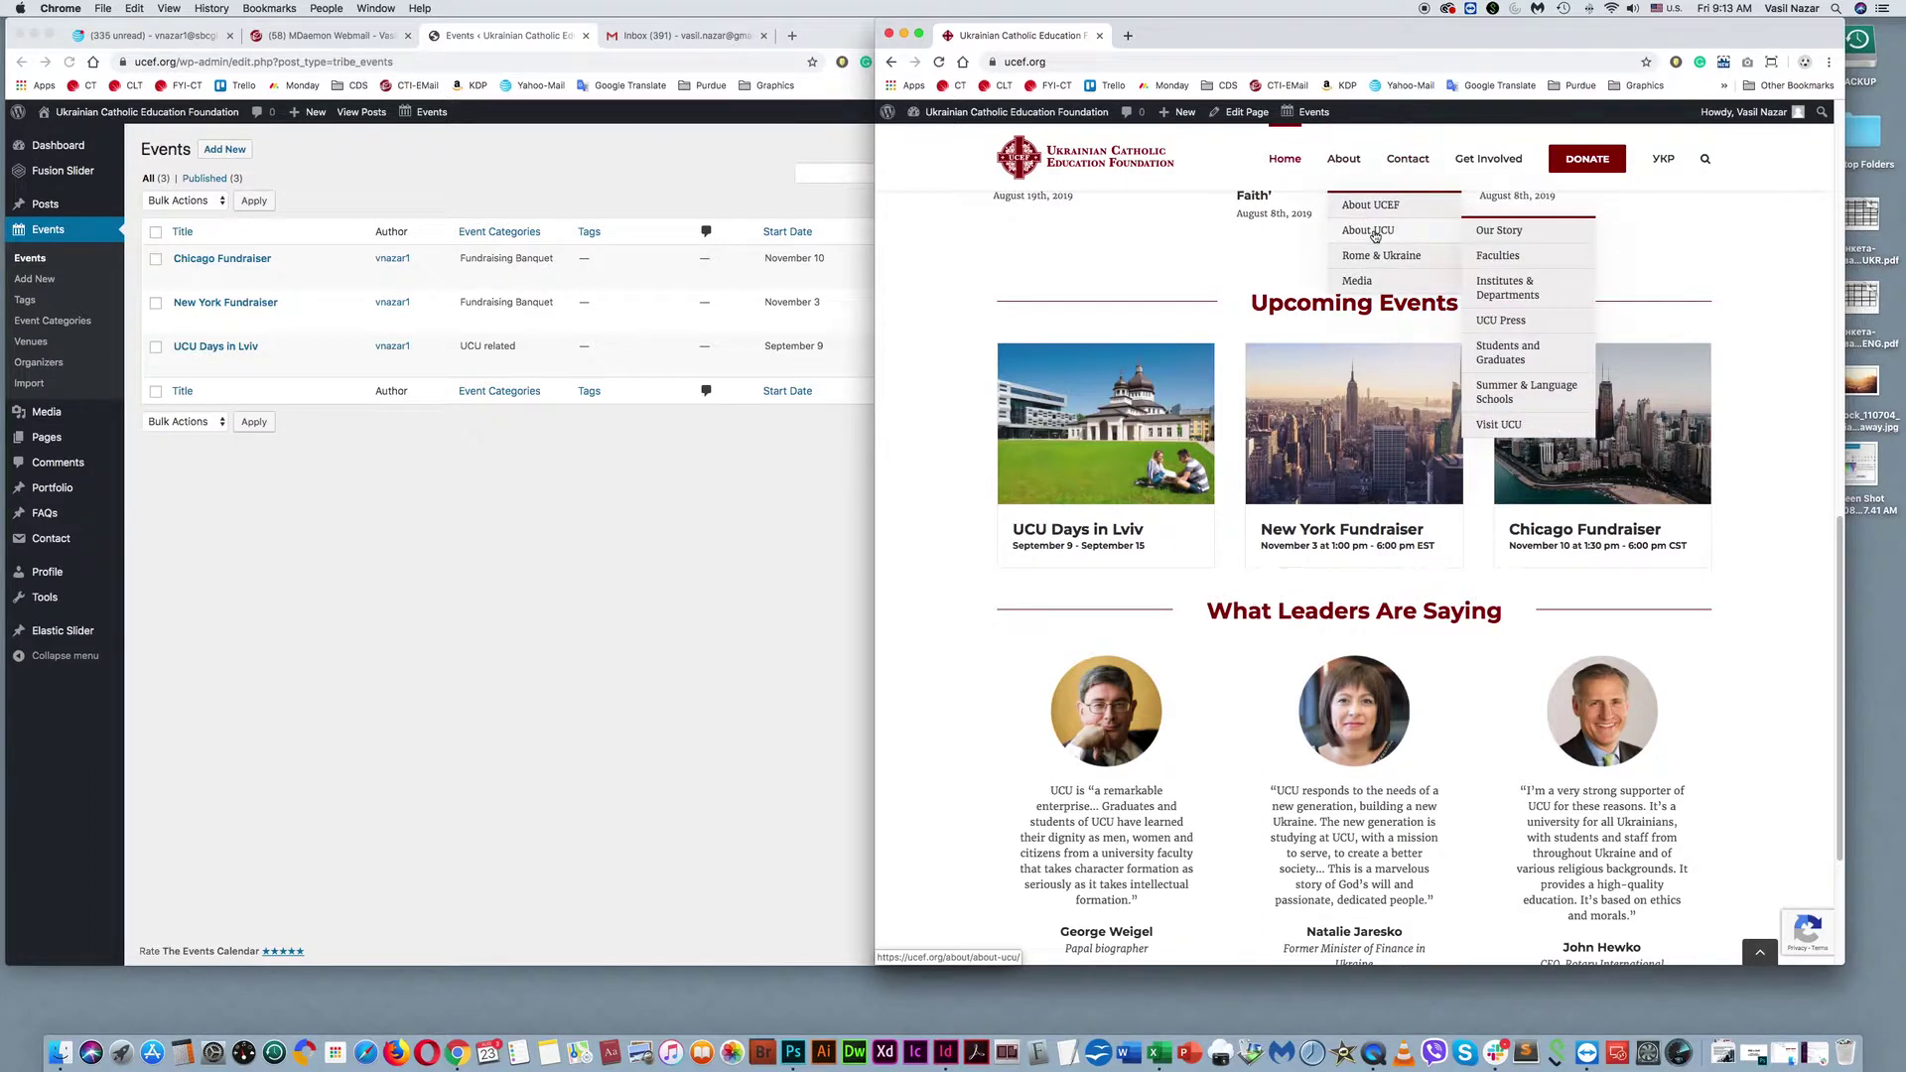
mouse_move(1489, 163)
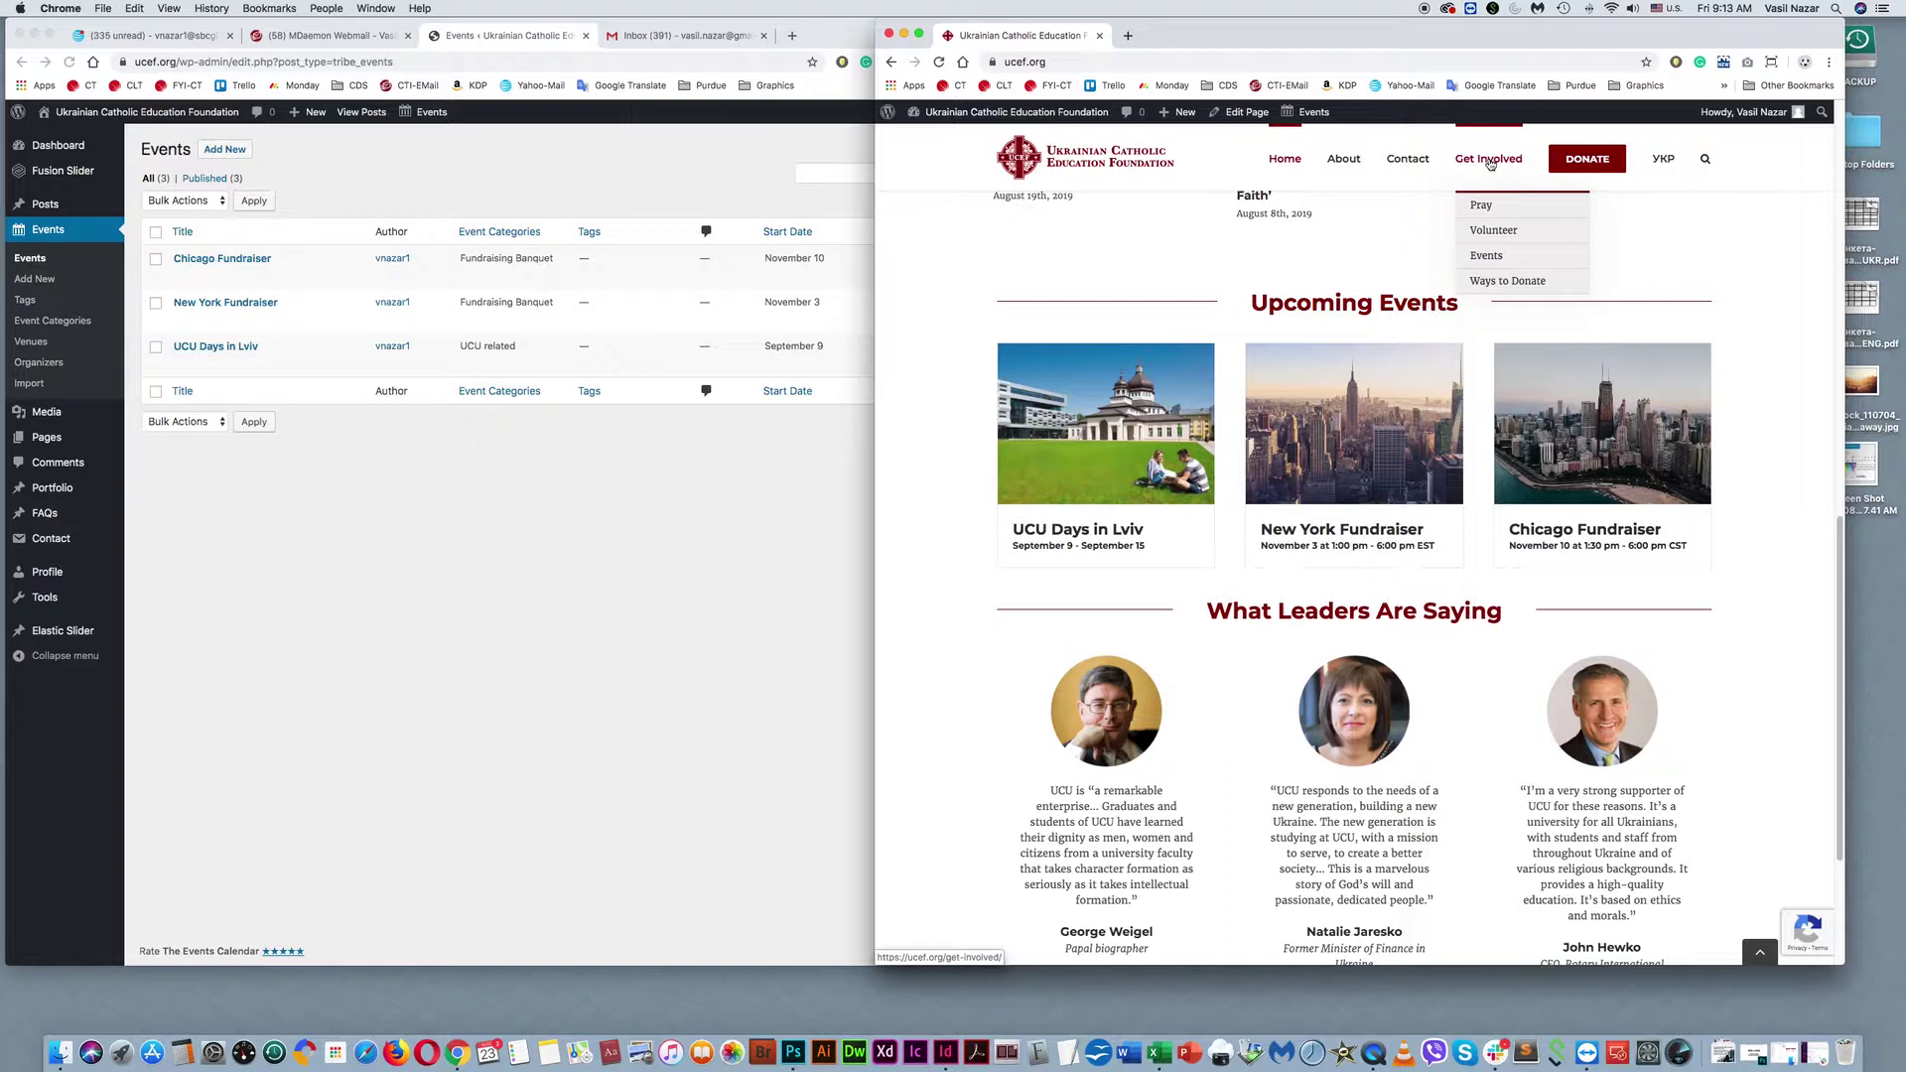
left_click(1489, 263)
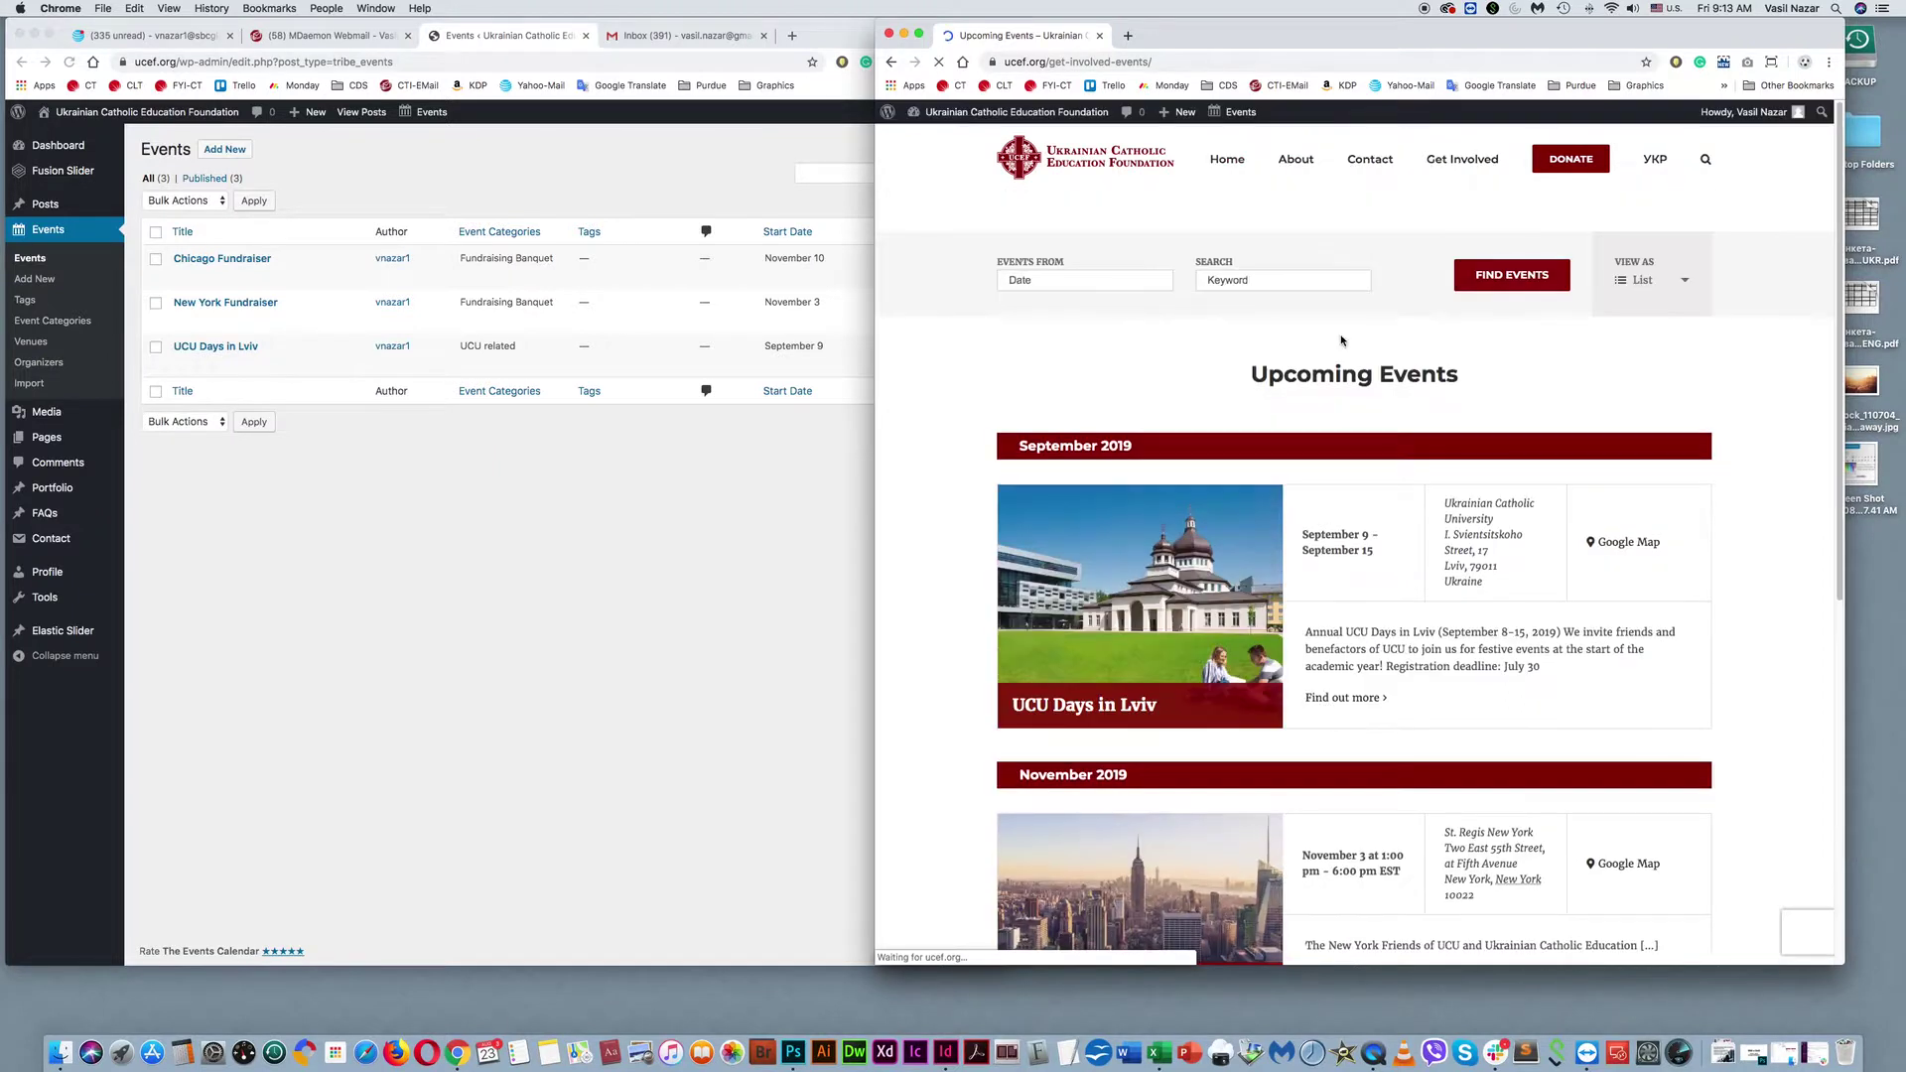
scroll(969, 611, "down", 3)
scroll(977, 617, "up", 8)
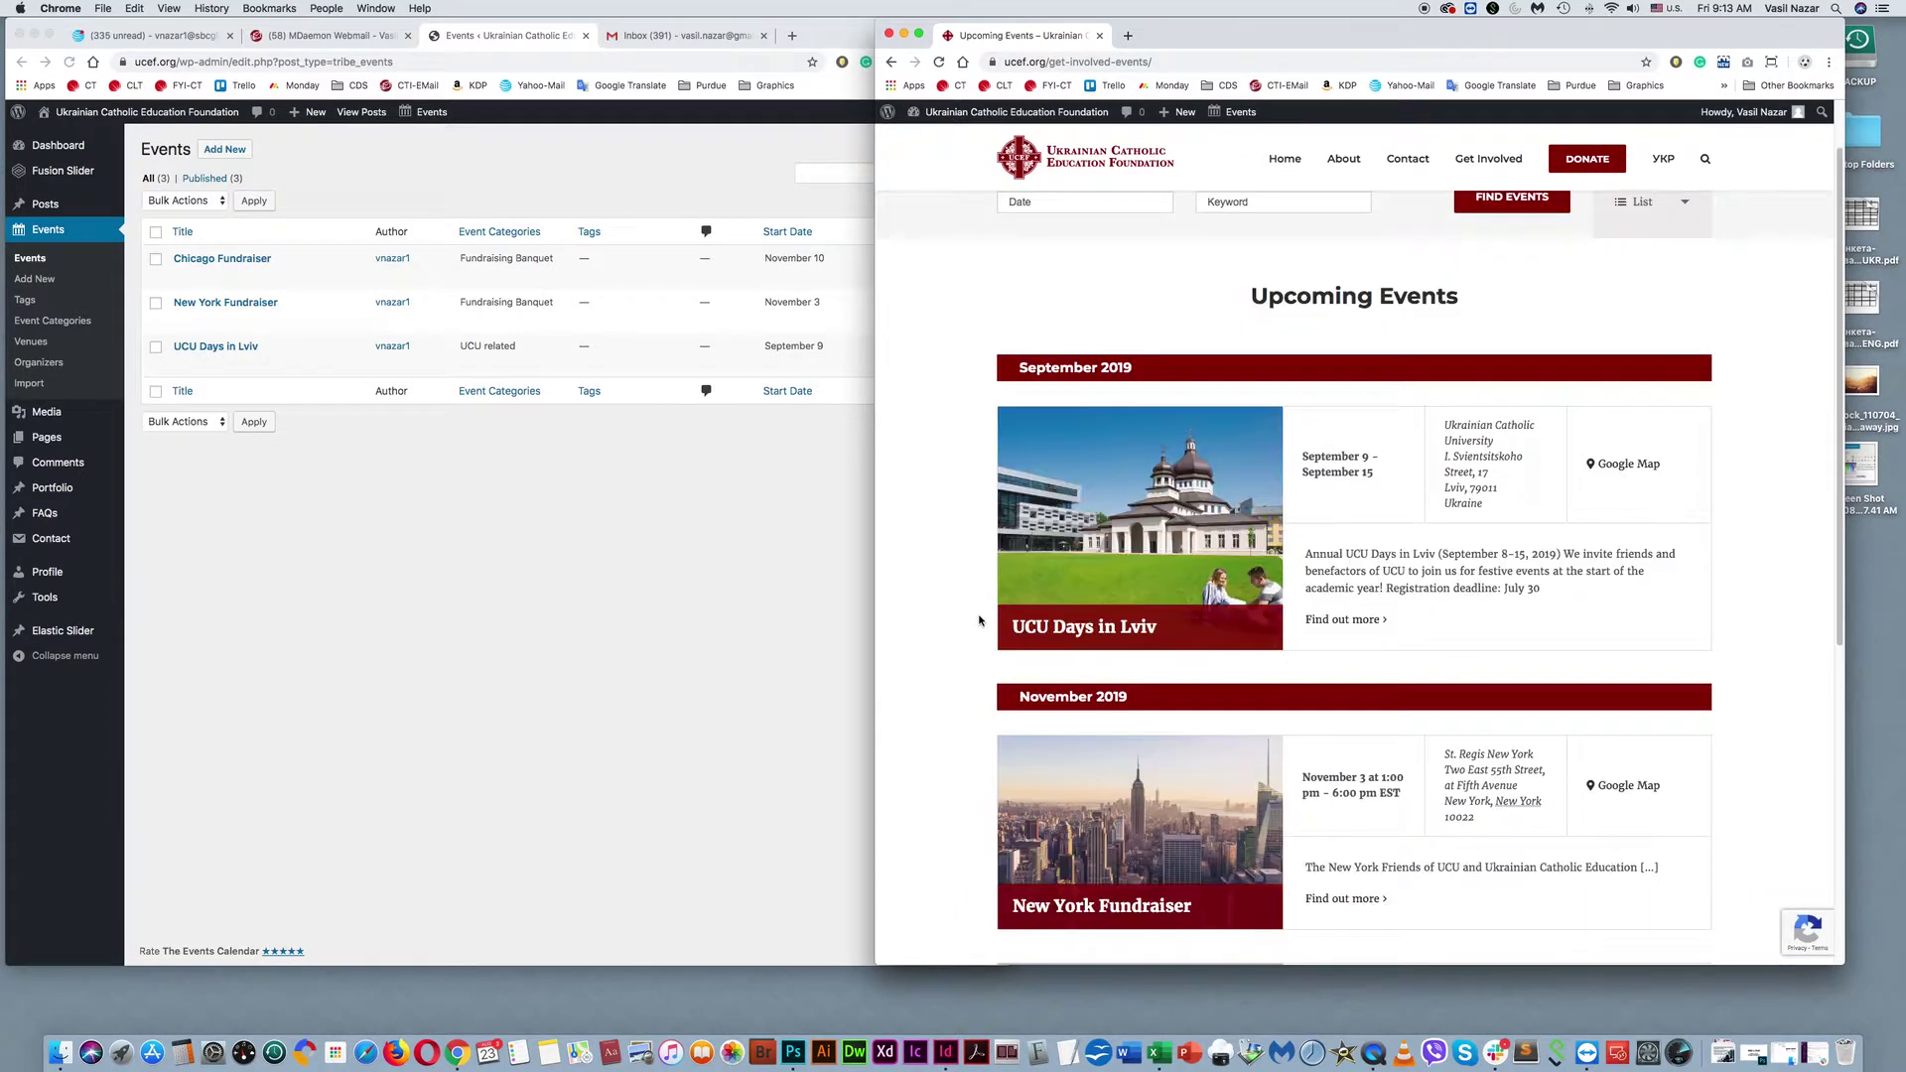
scroll(978, 622, "up", 2)
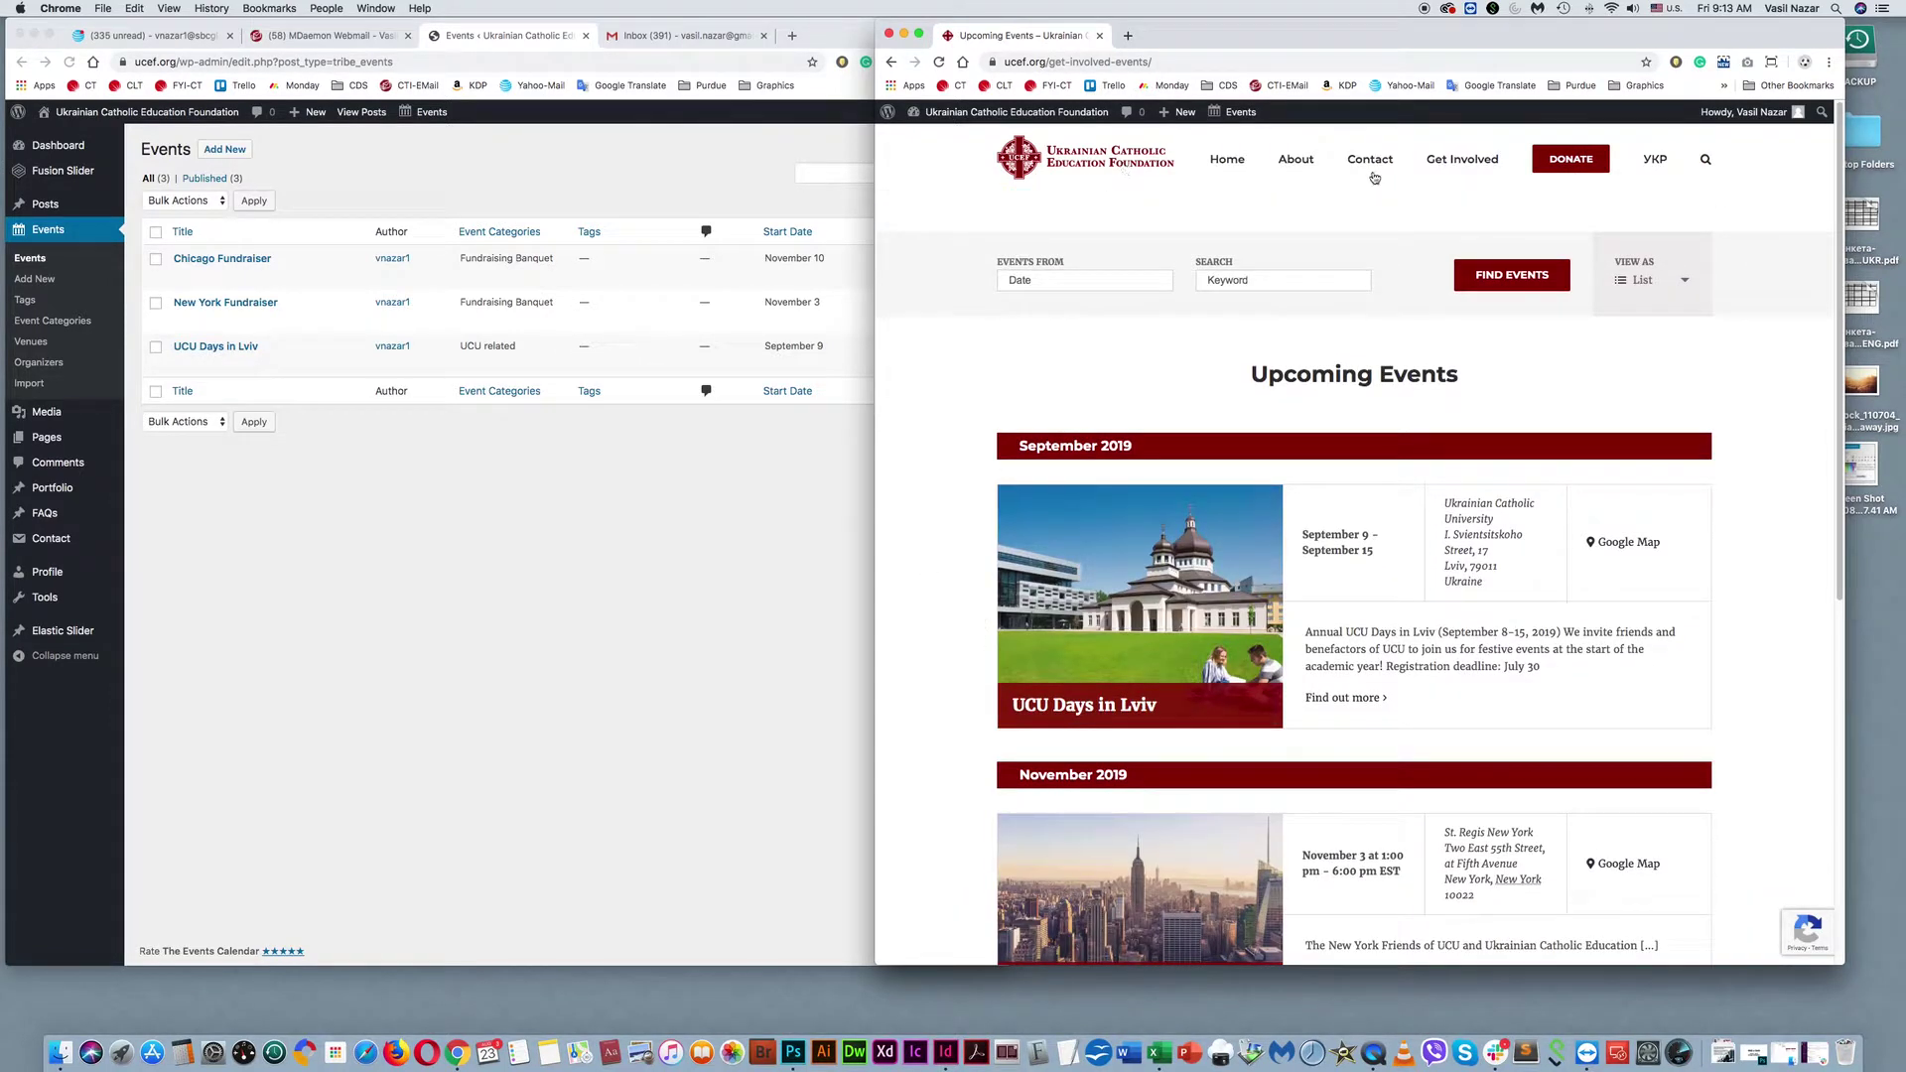
left_click(1112, 165)
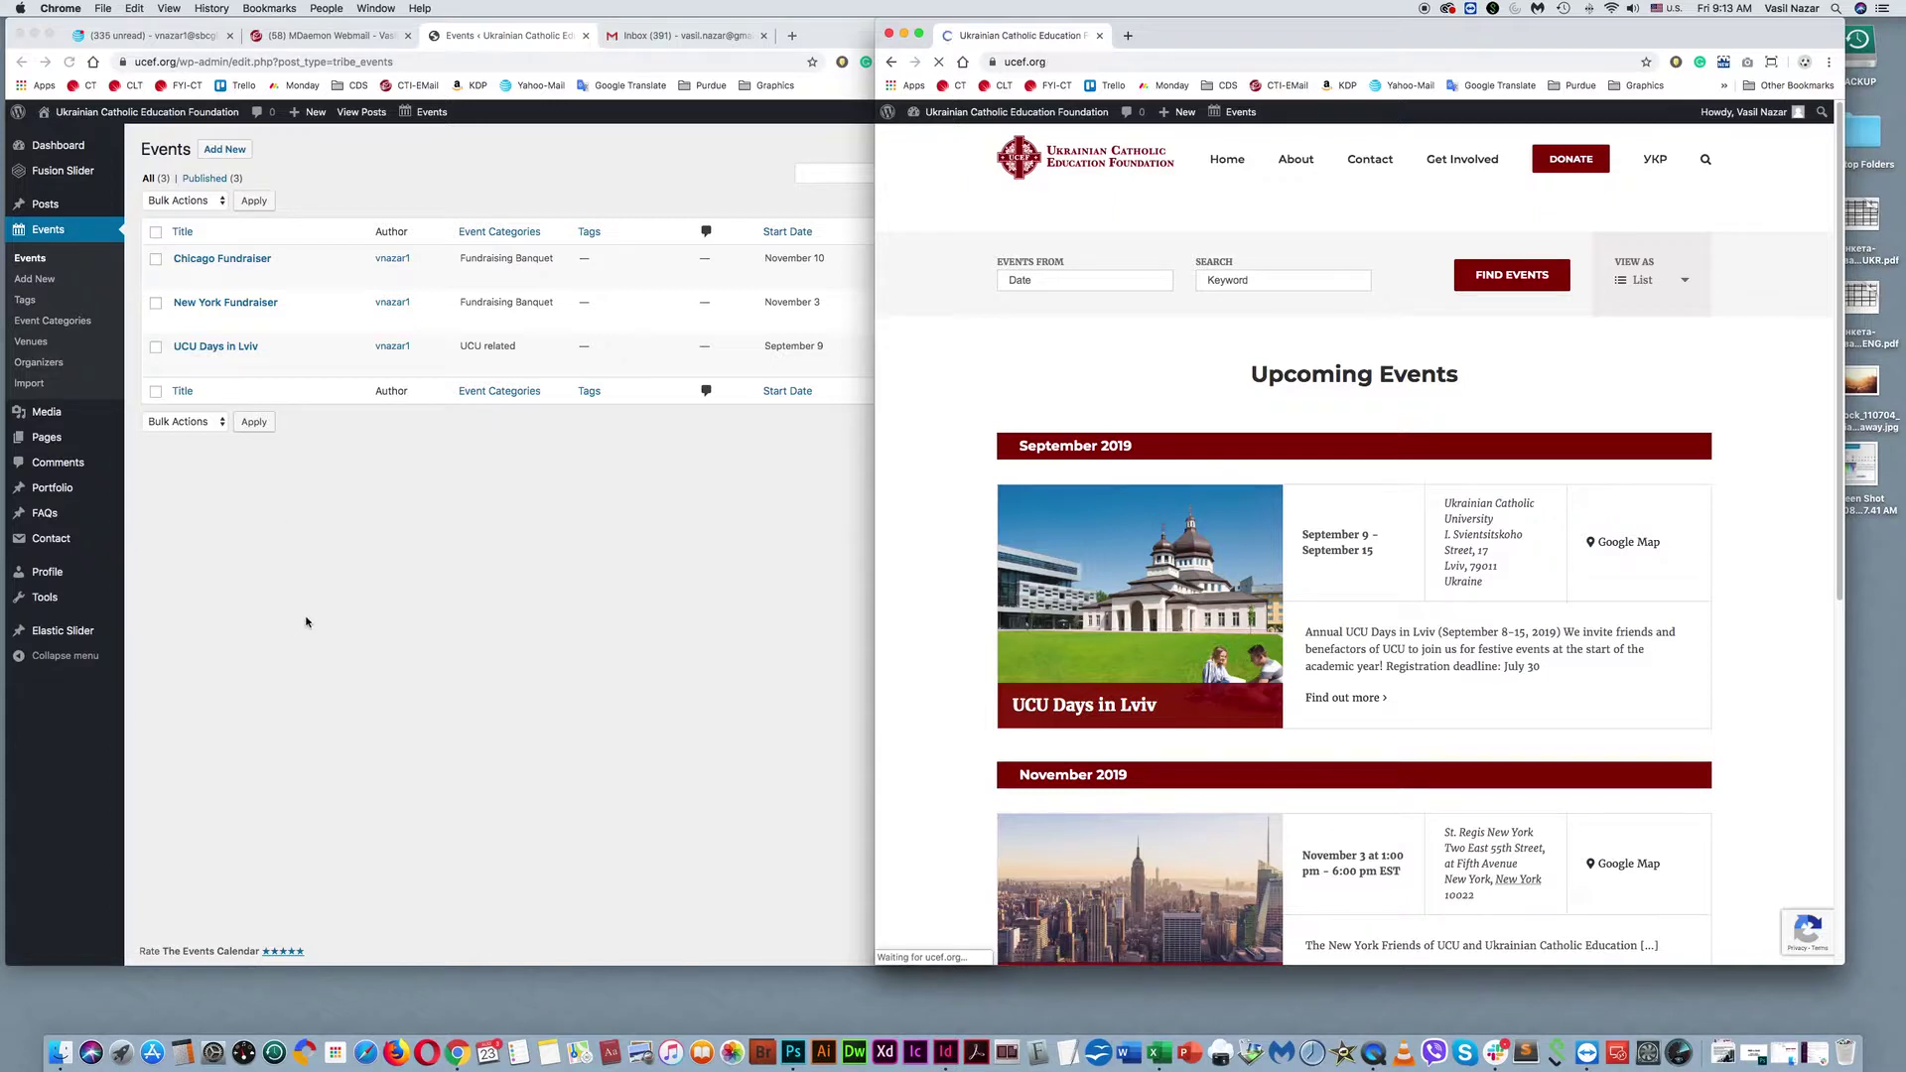
left_click(306, 623)
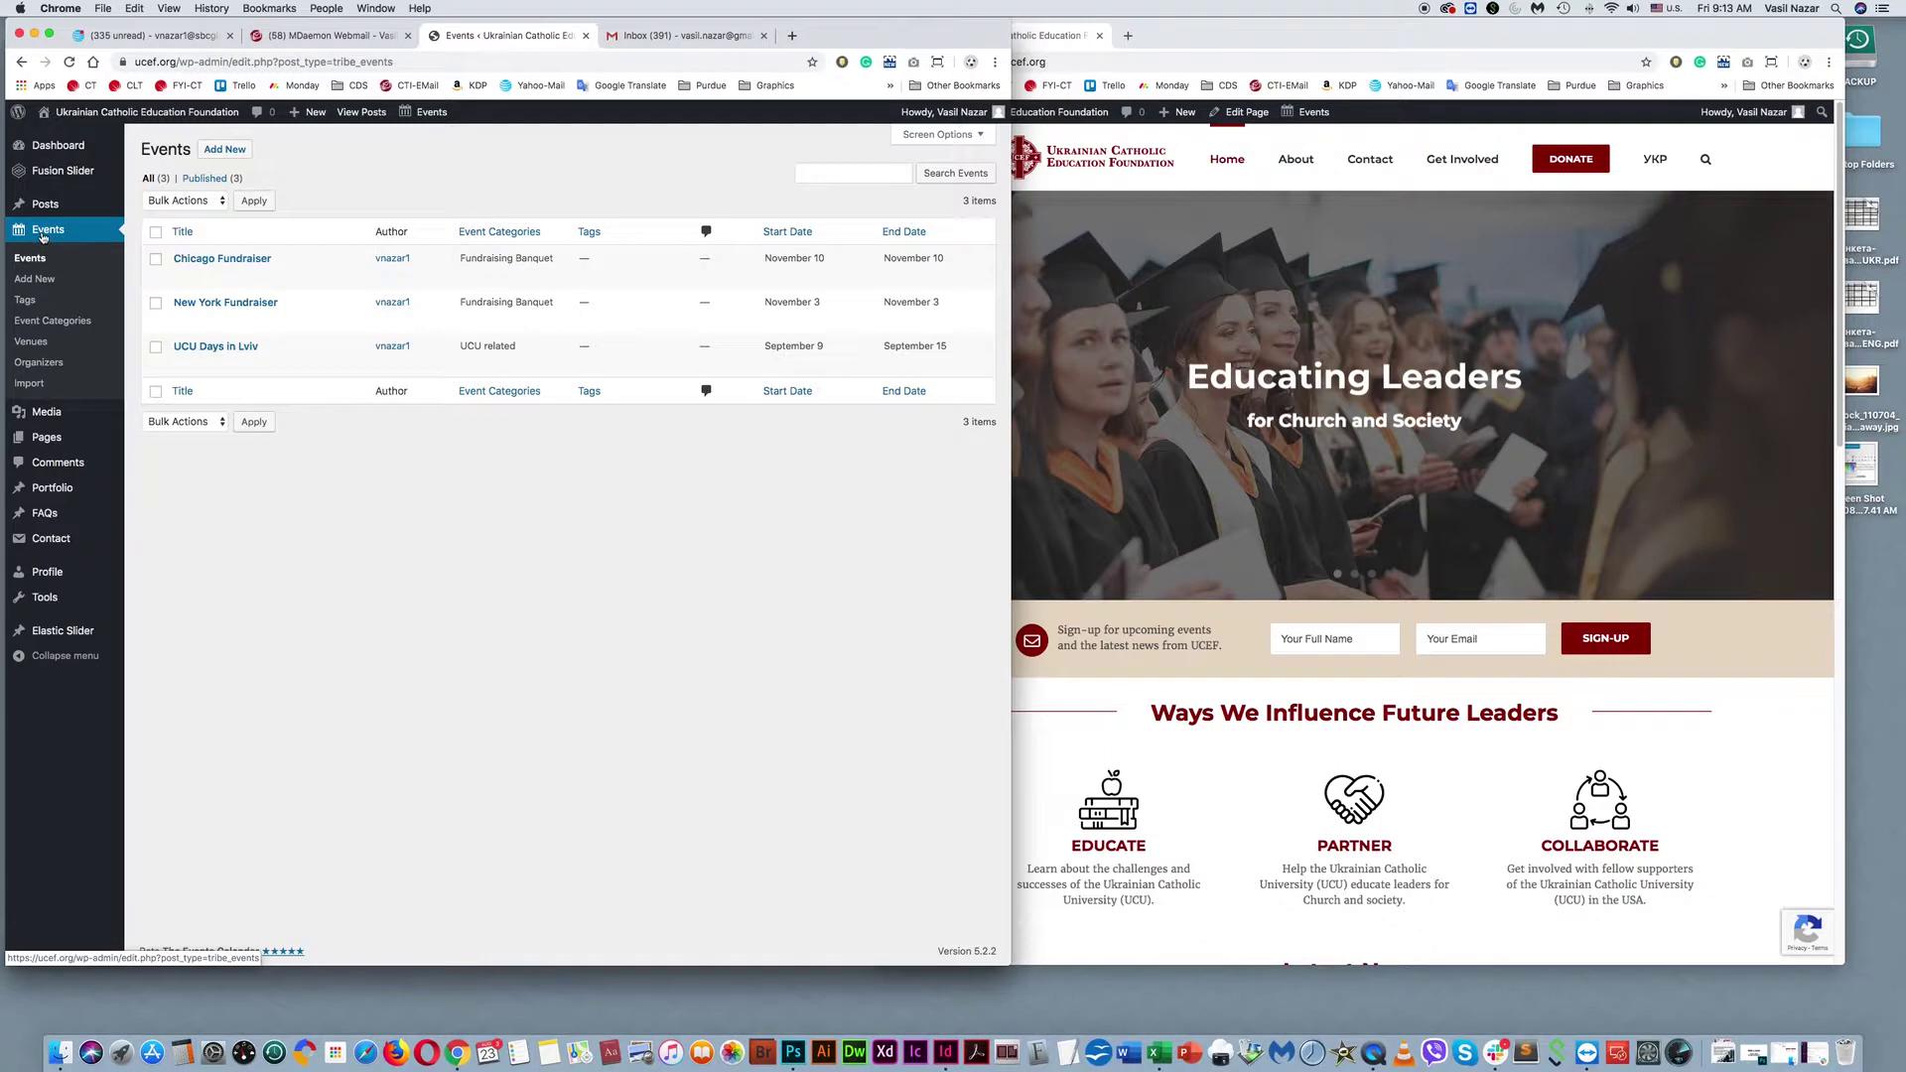
Scroll through the Media Library grid of site images, then open the Pages list.
left_click(68, 415)
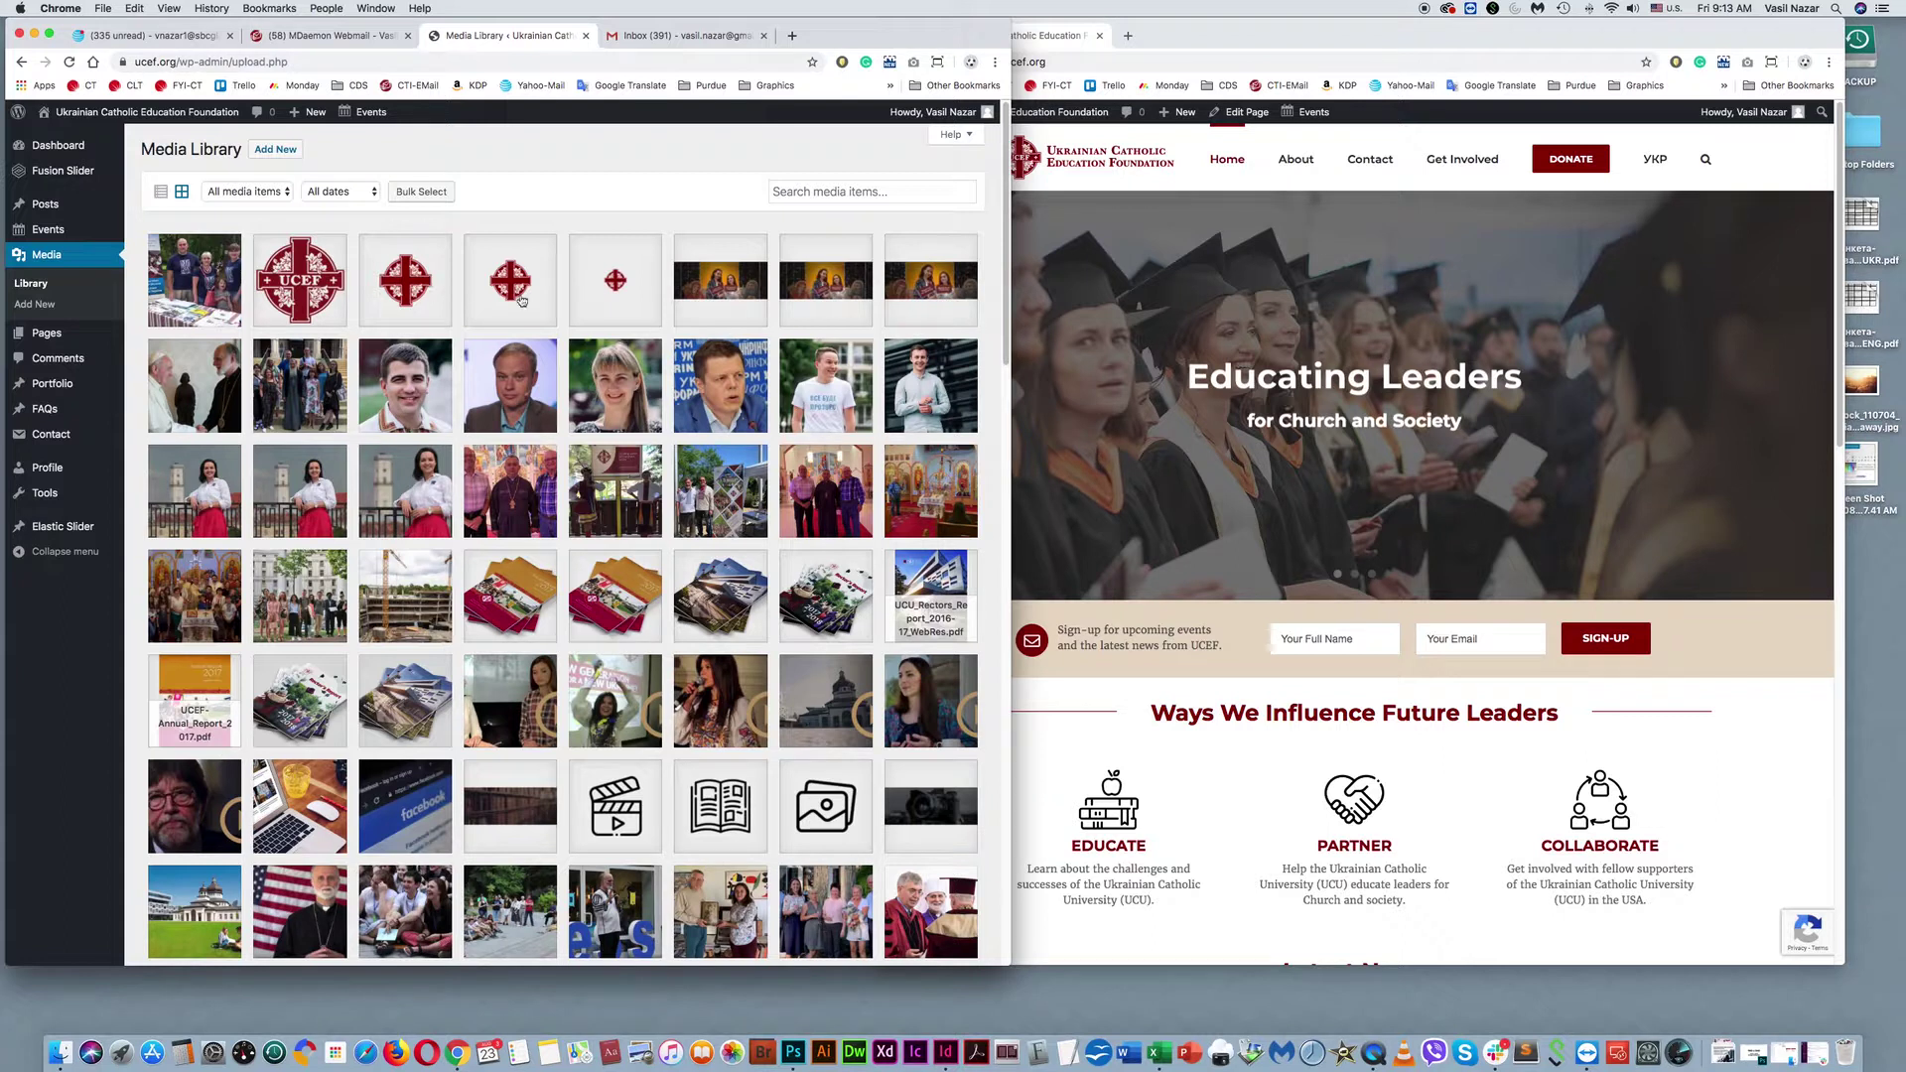
scroll(581, 418, "down", 5)
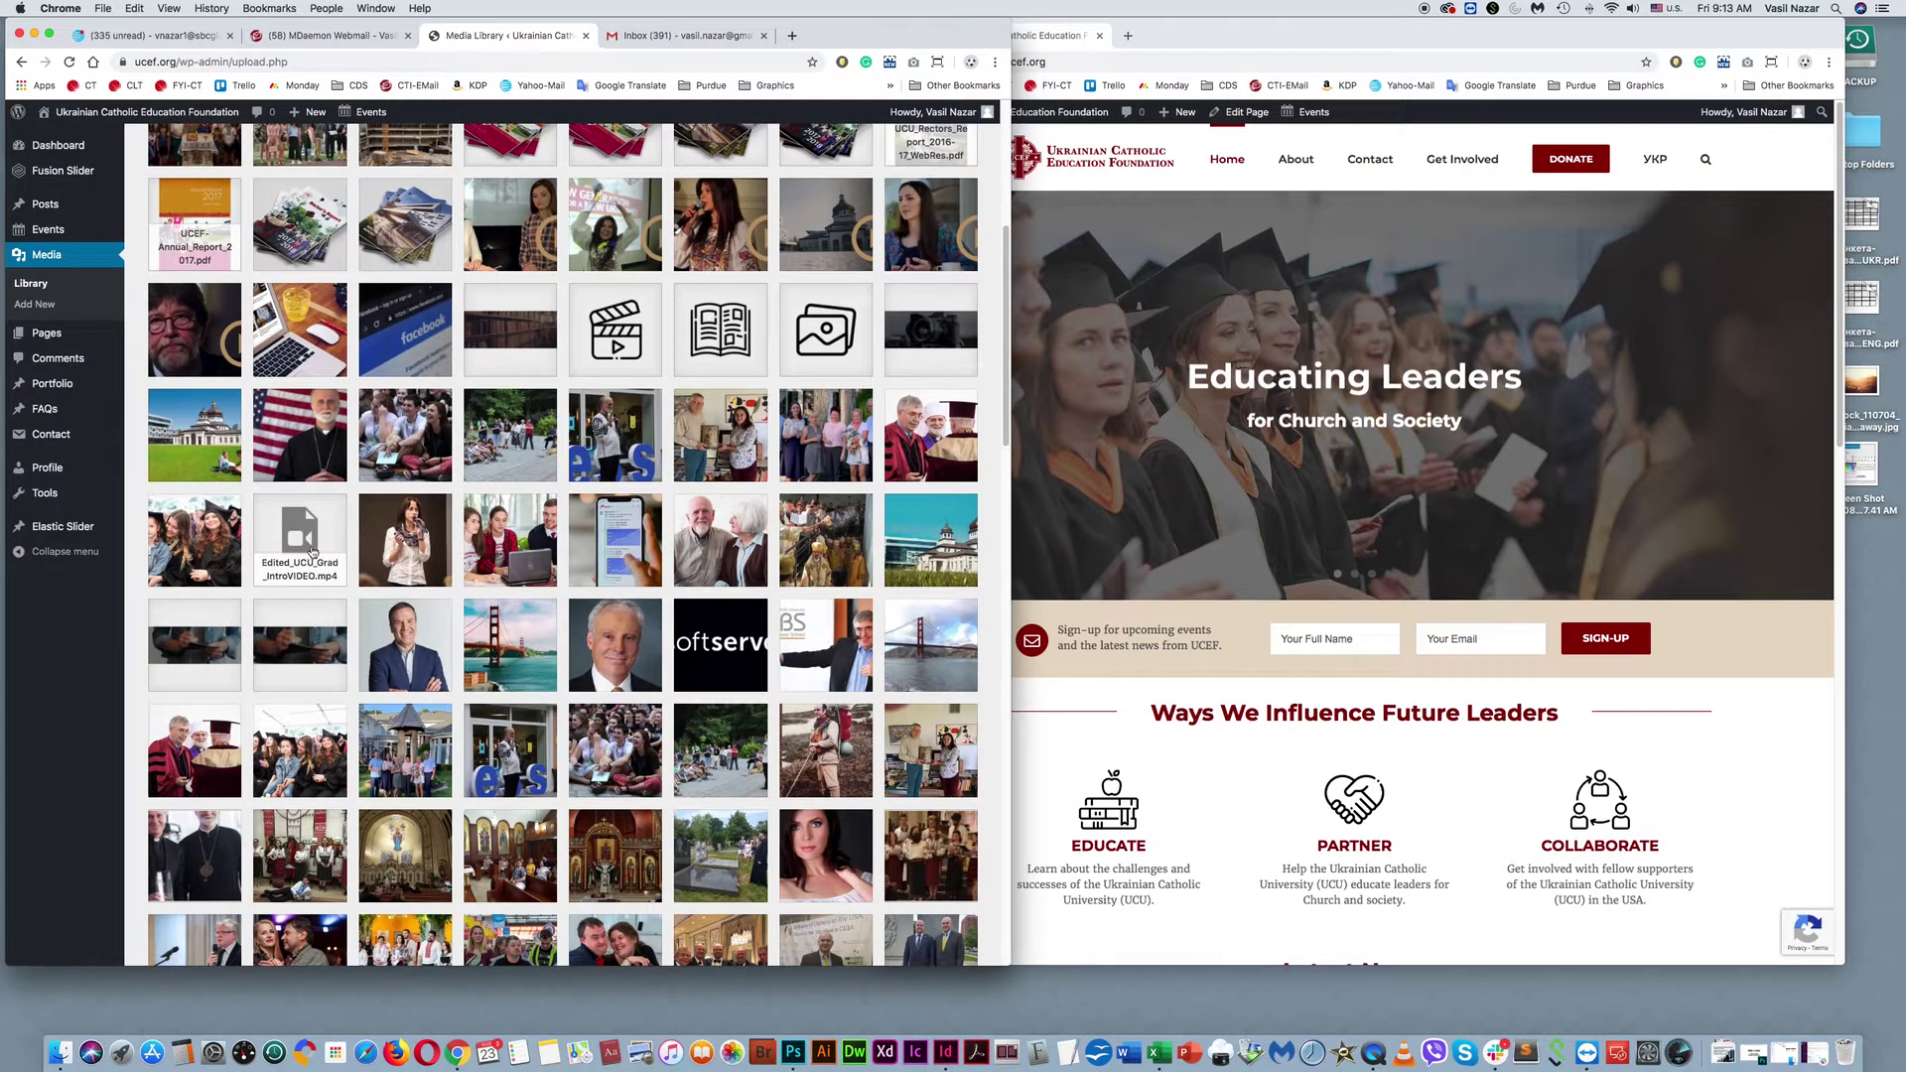
scroll(310, 552, "down", 15)
scroll(469, 555, "down", 7)
scroll(615, 661, "down", 7)
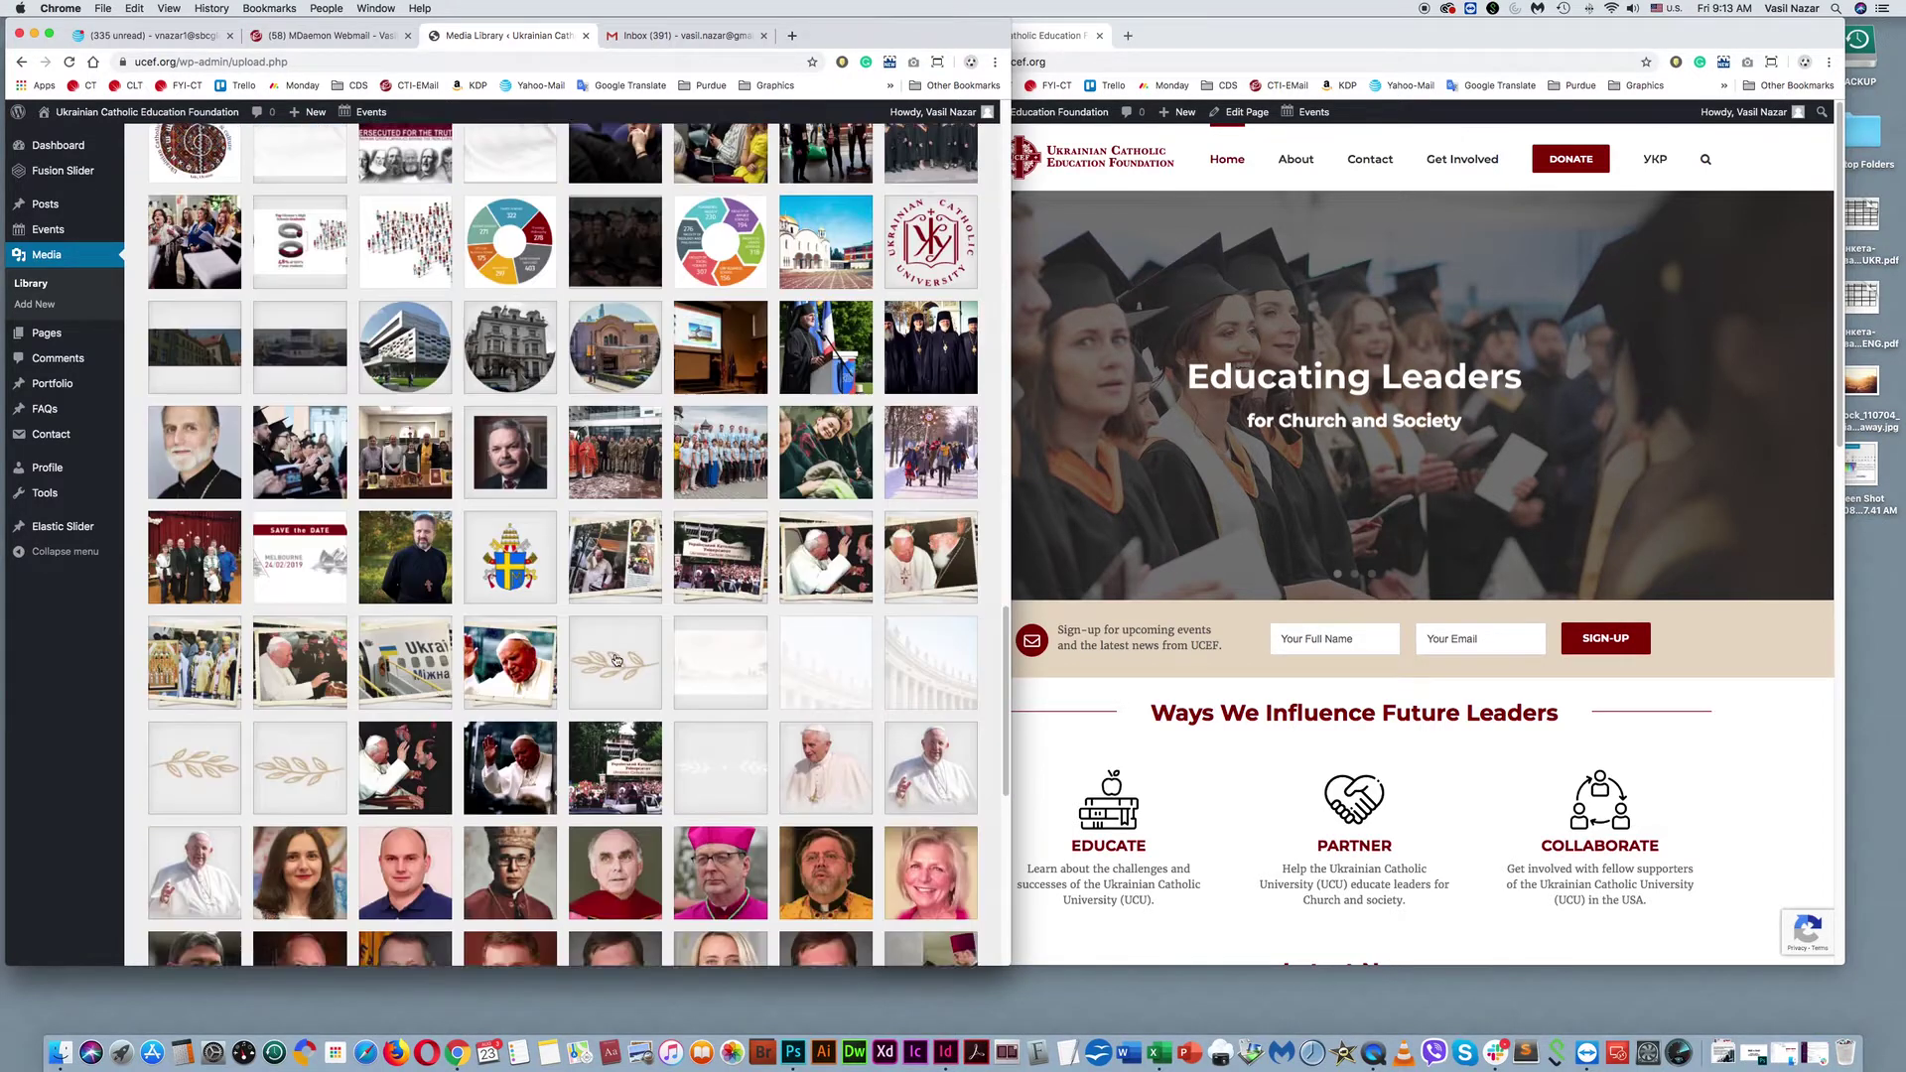
scroll(499, 611, "up", 20)
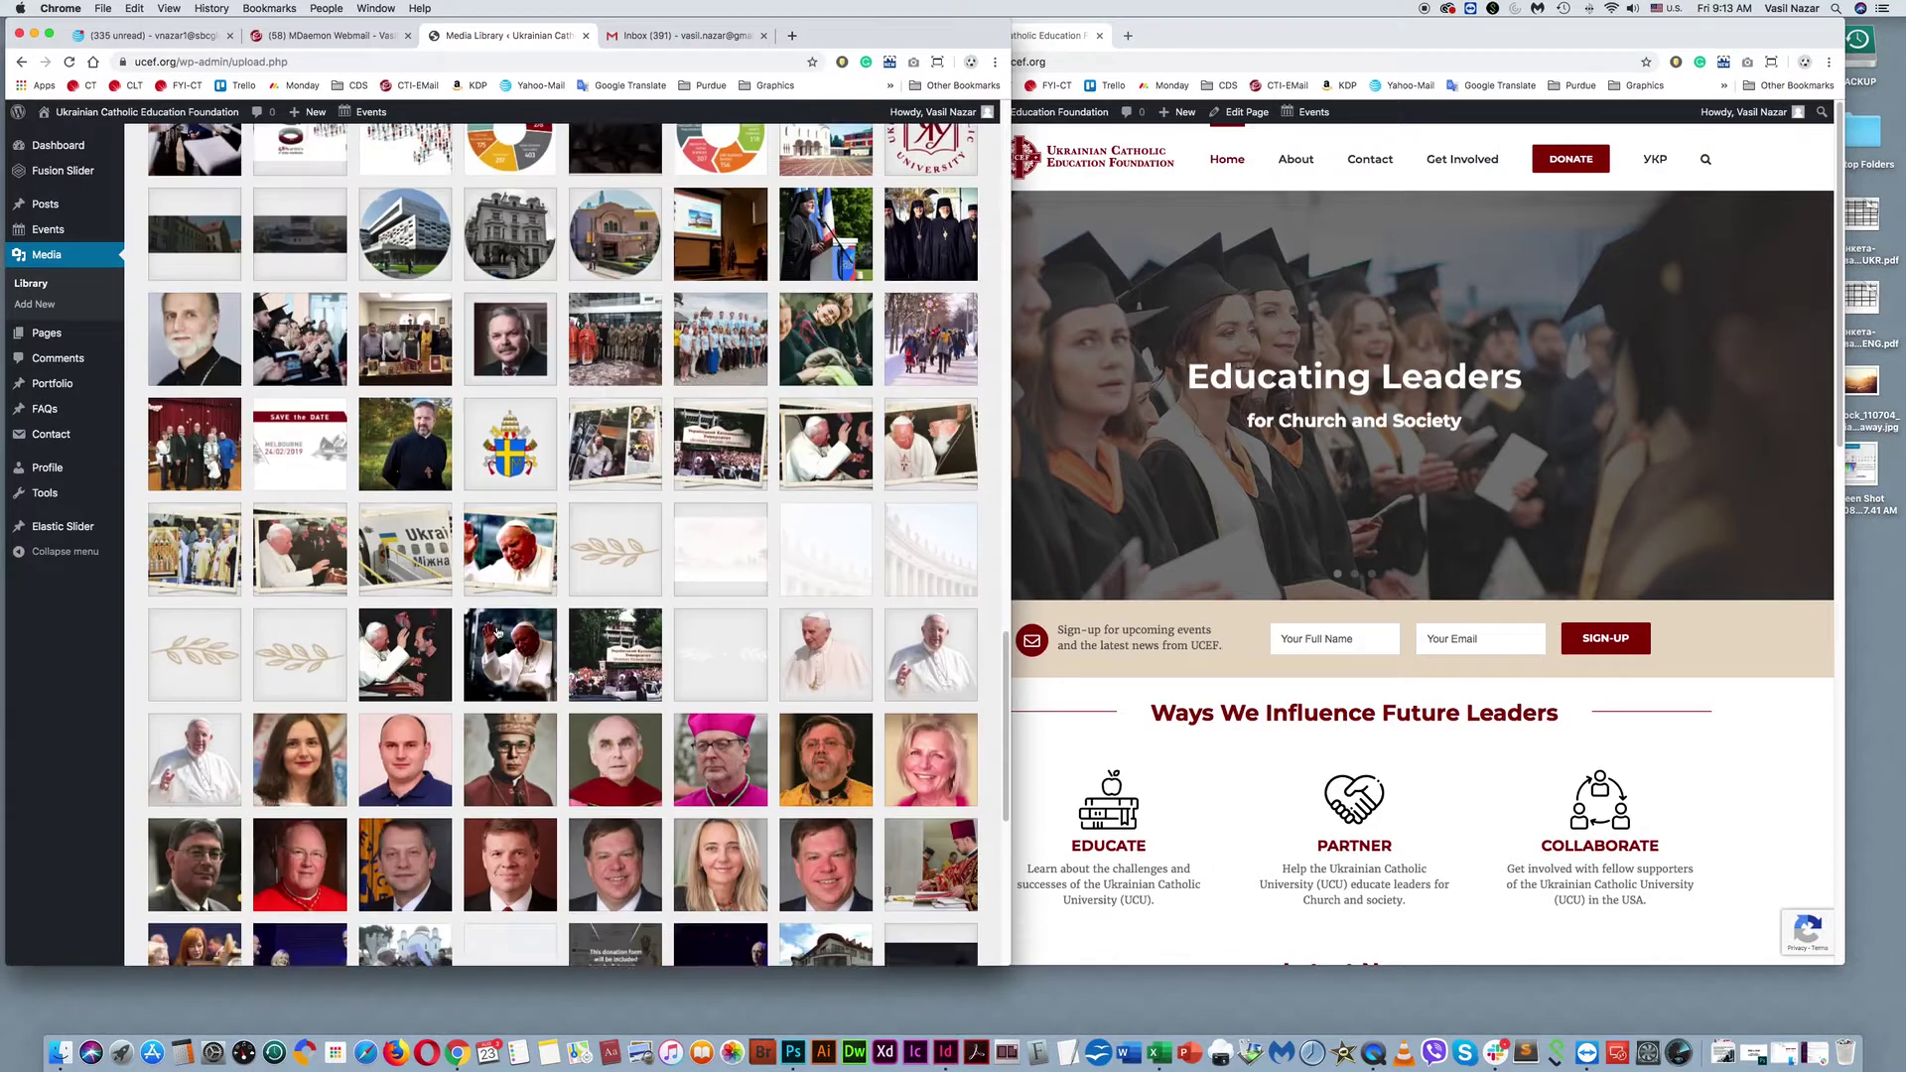
scroll(505, 654, "up", 4)
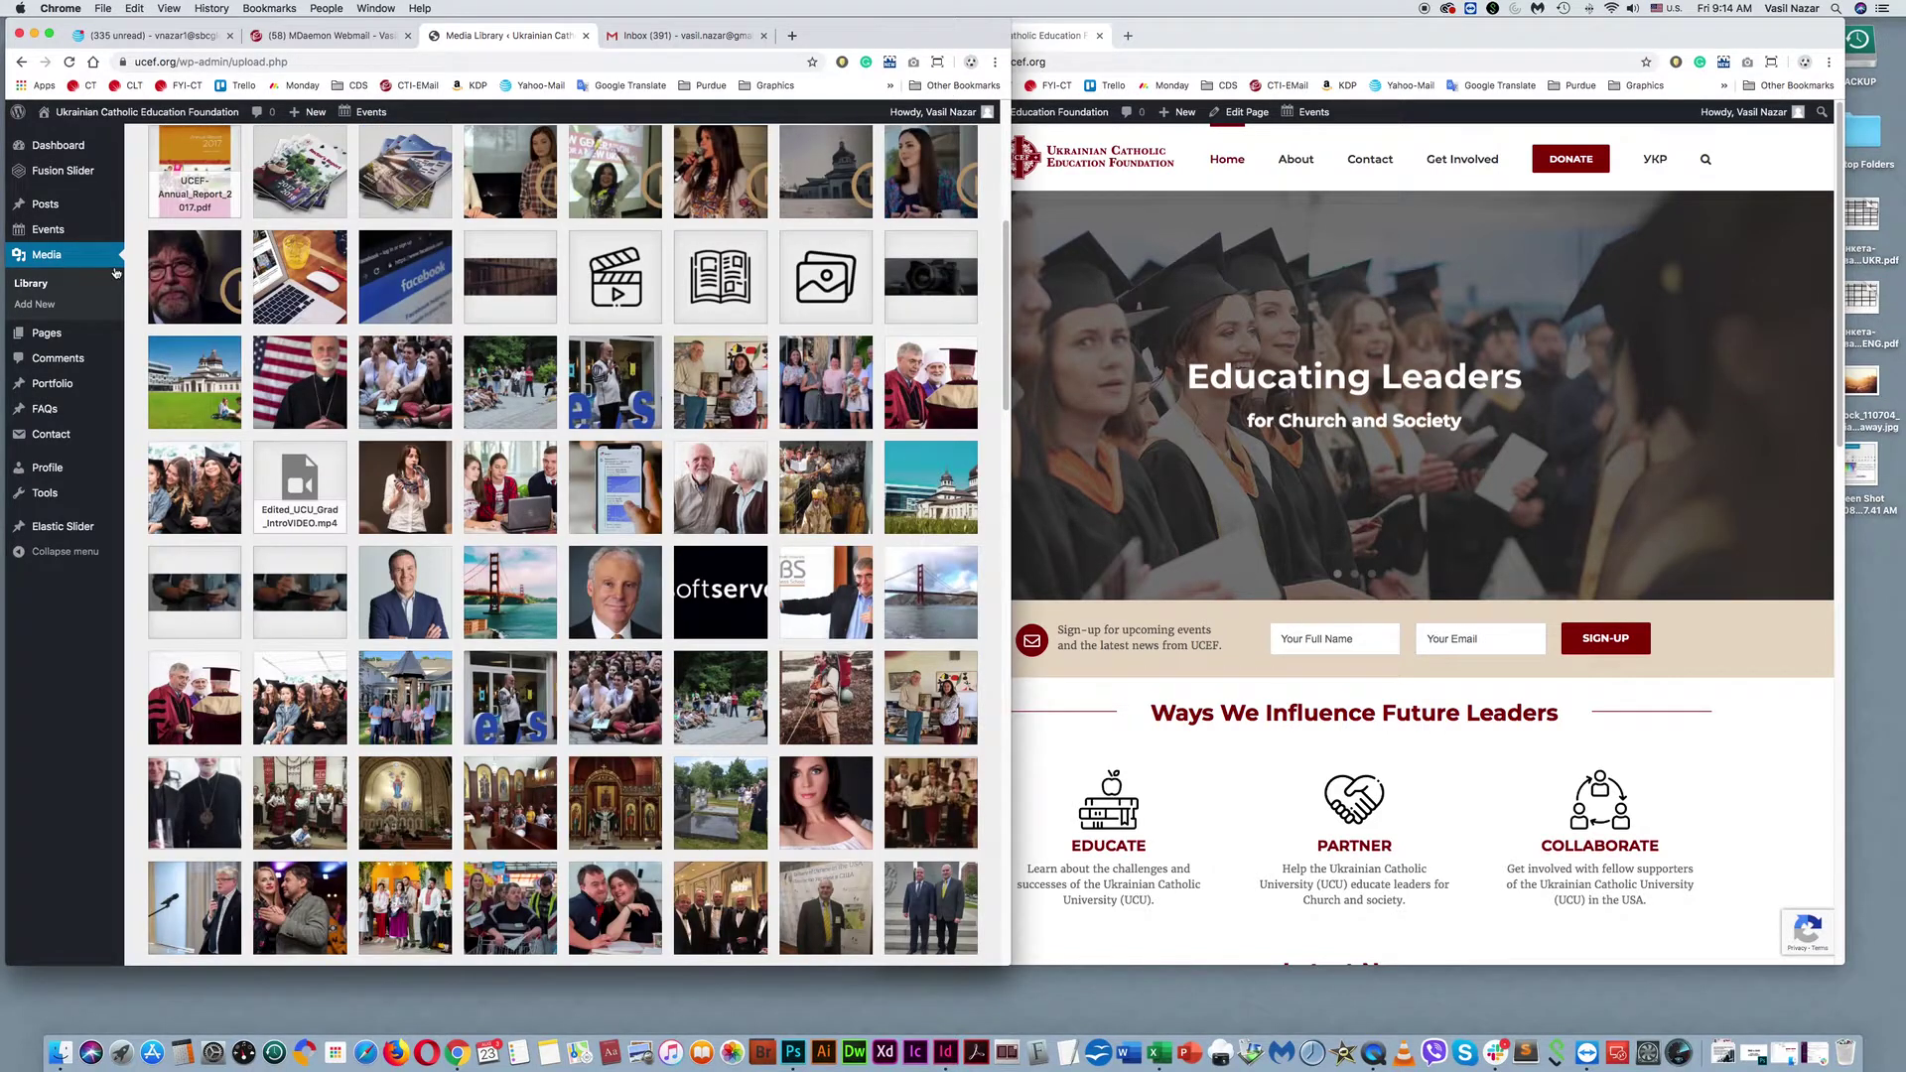
left_click(55, 341)
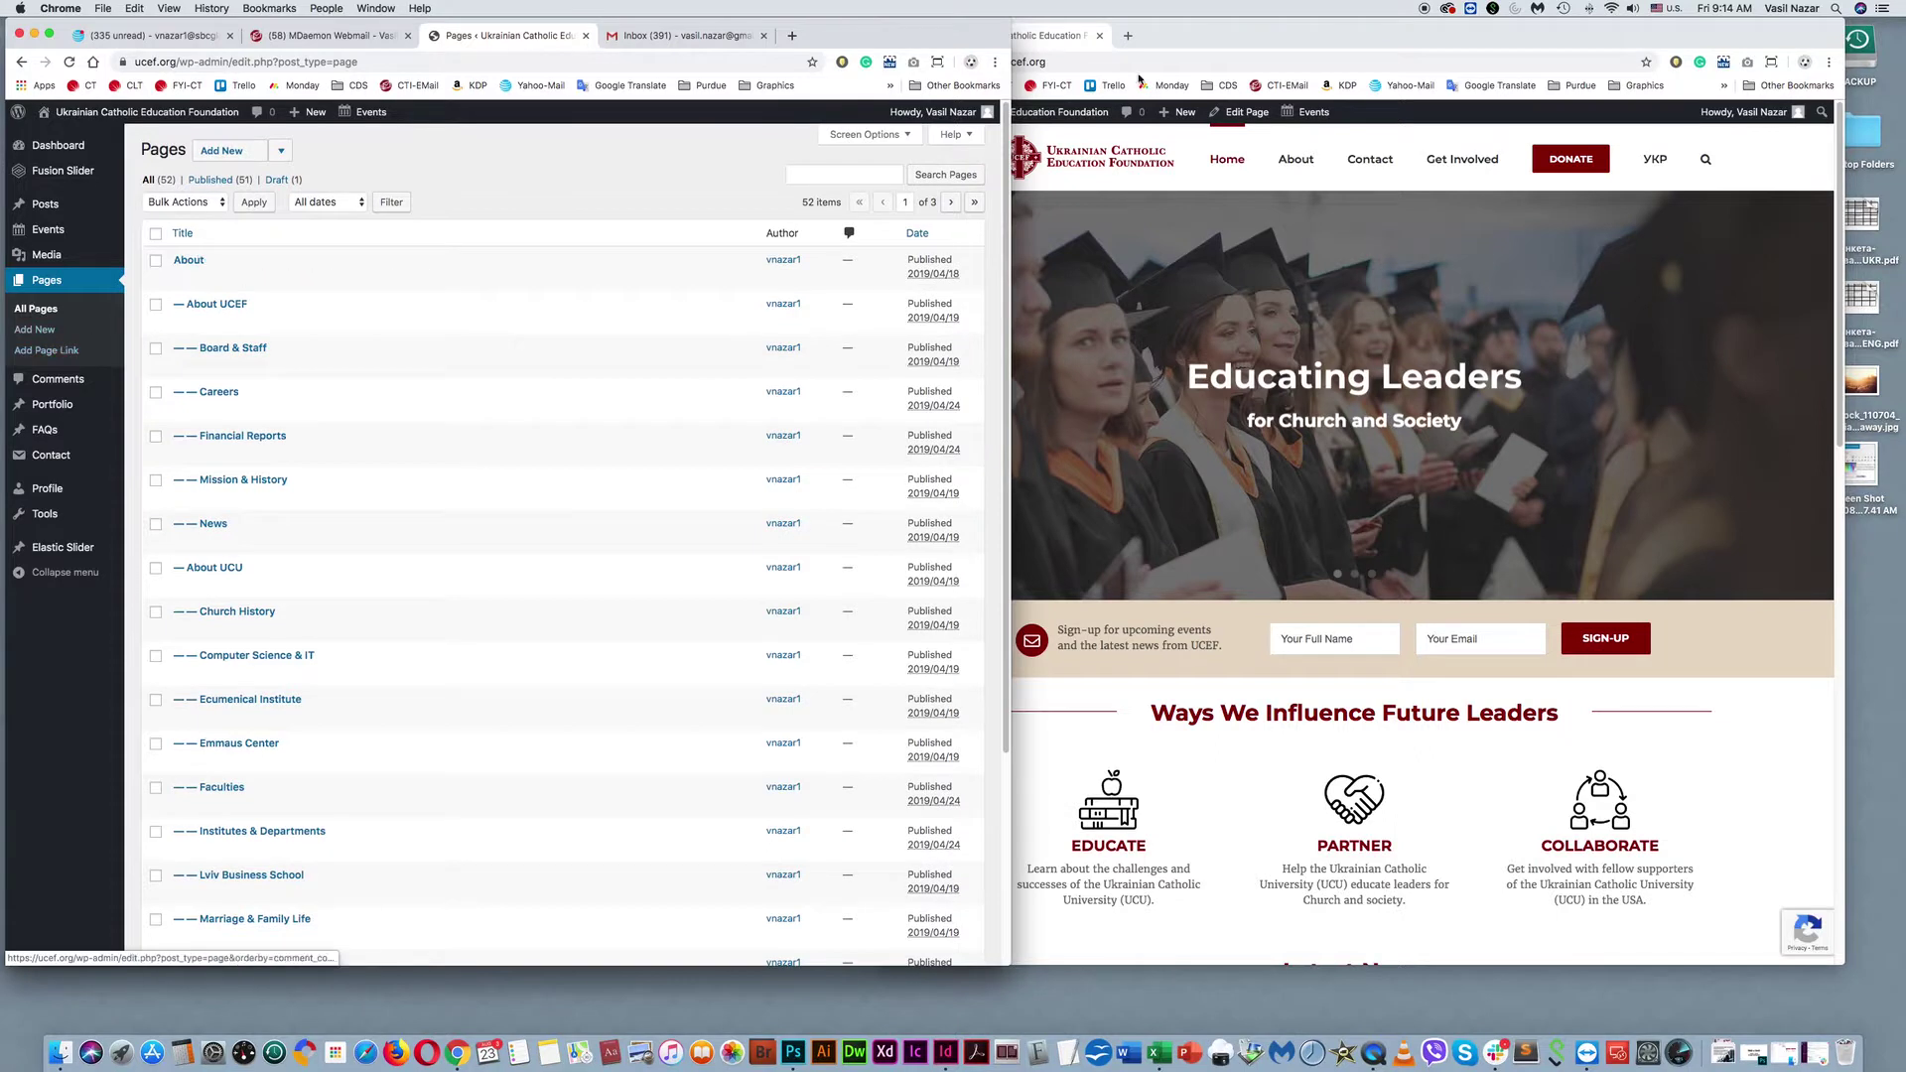
Open the live site's About > Contact page beside the admin's 52 Pages, then go to Comments.
left_click(1203, 29)
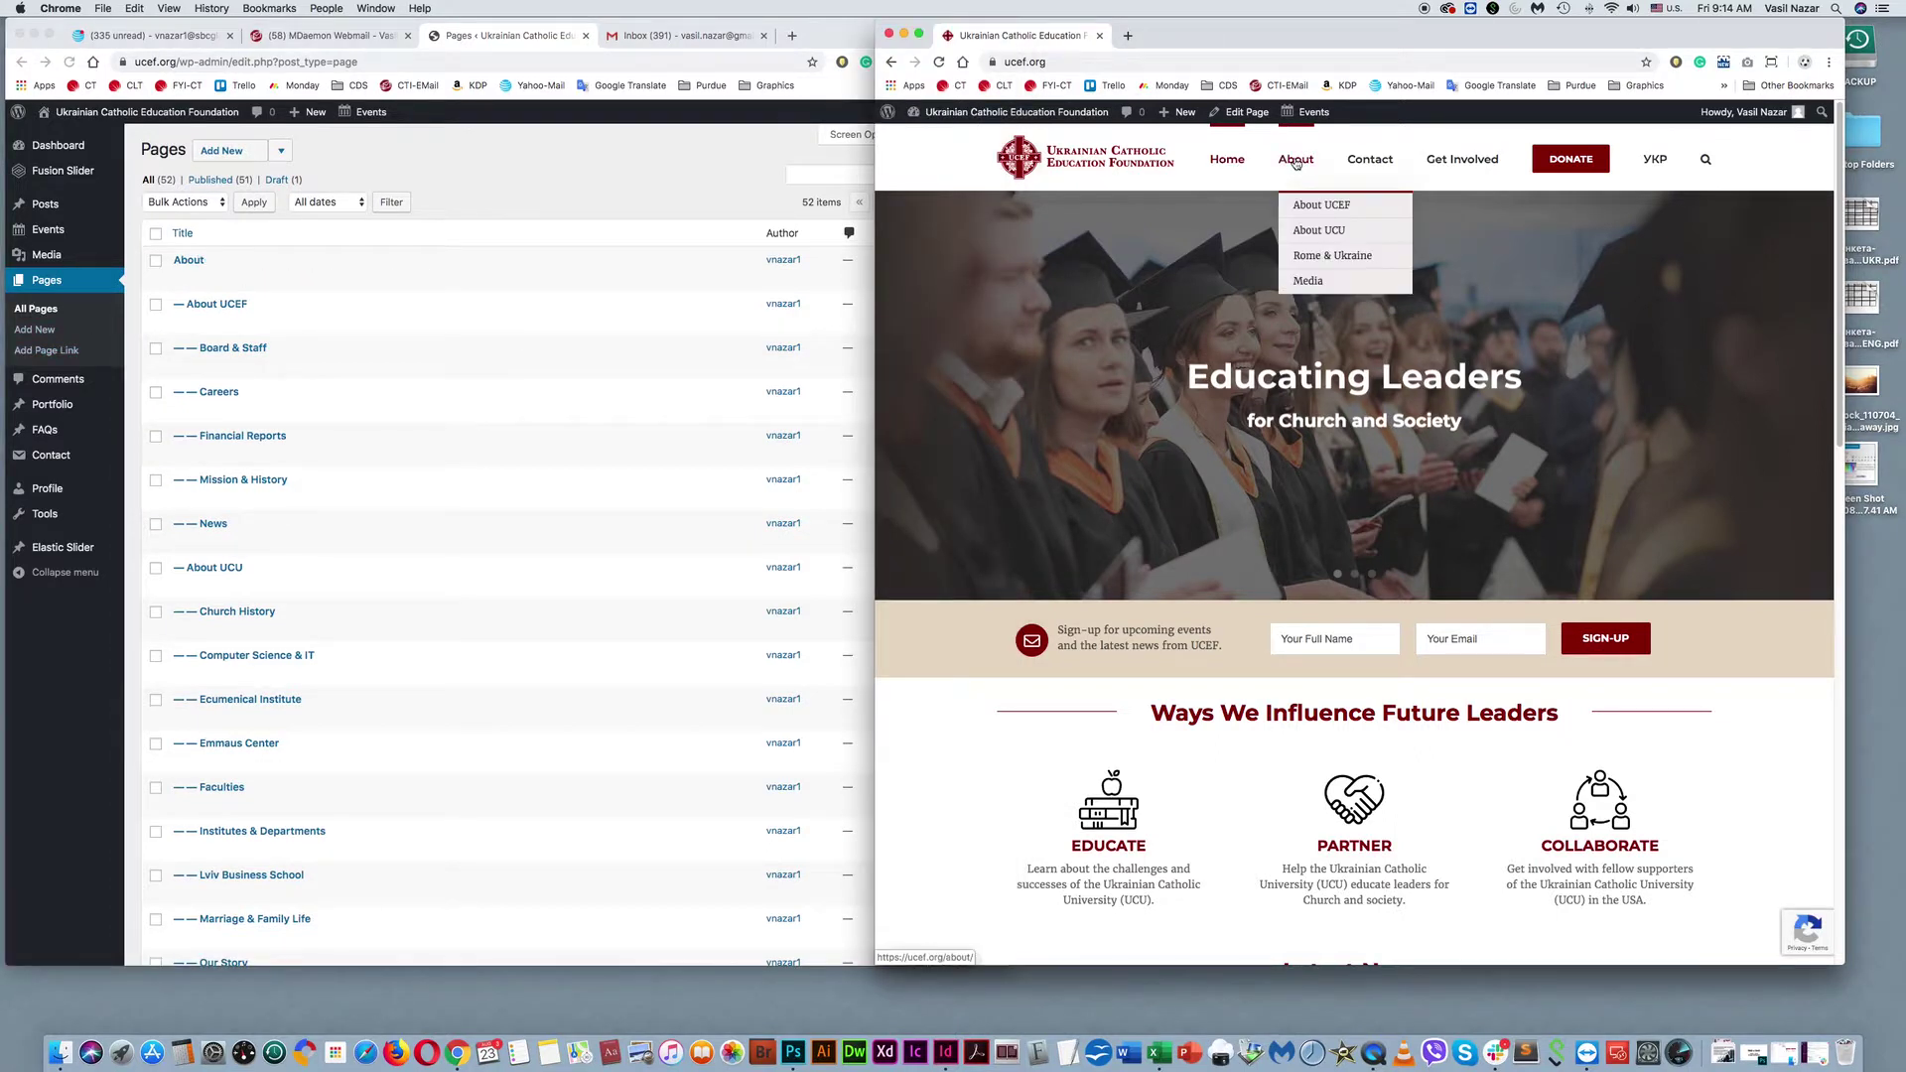
mouse_move(1300, 190)
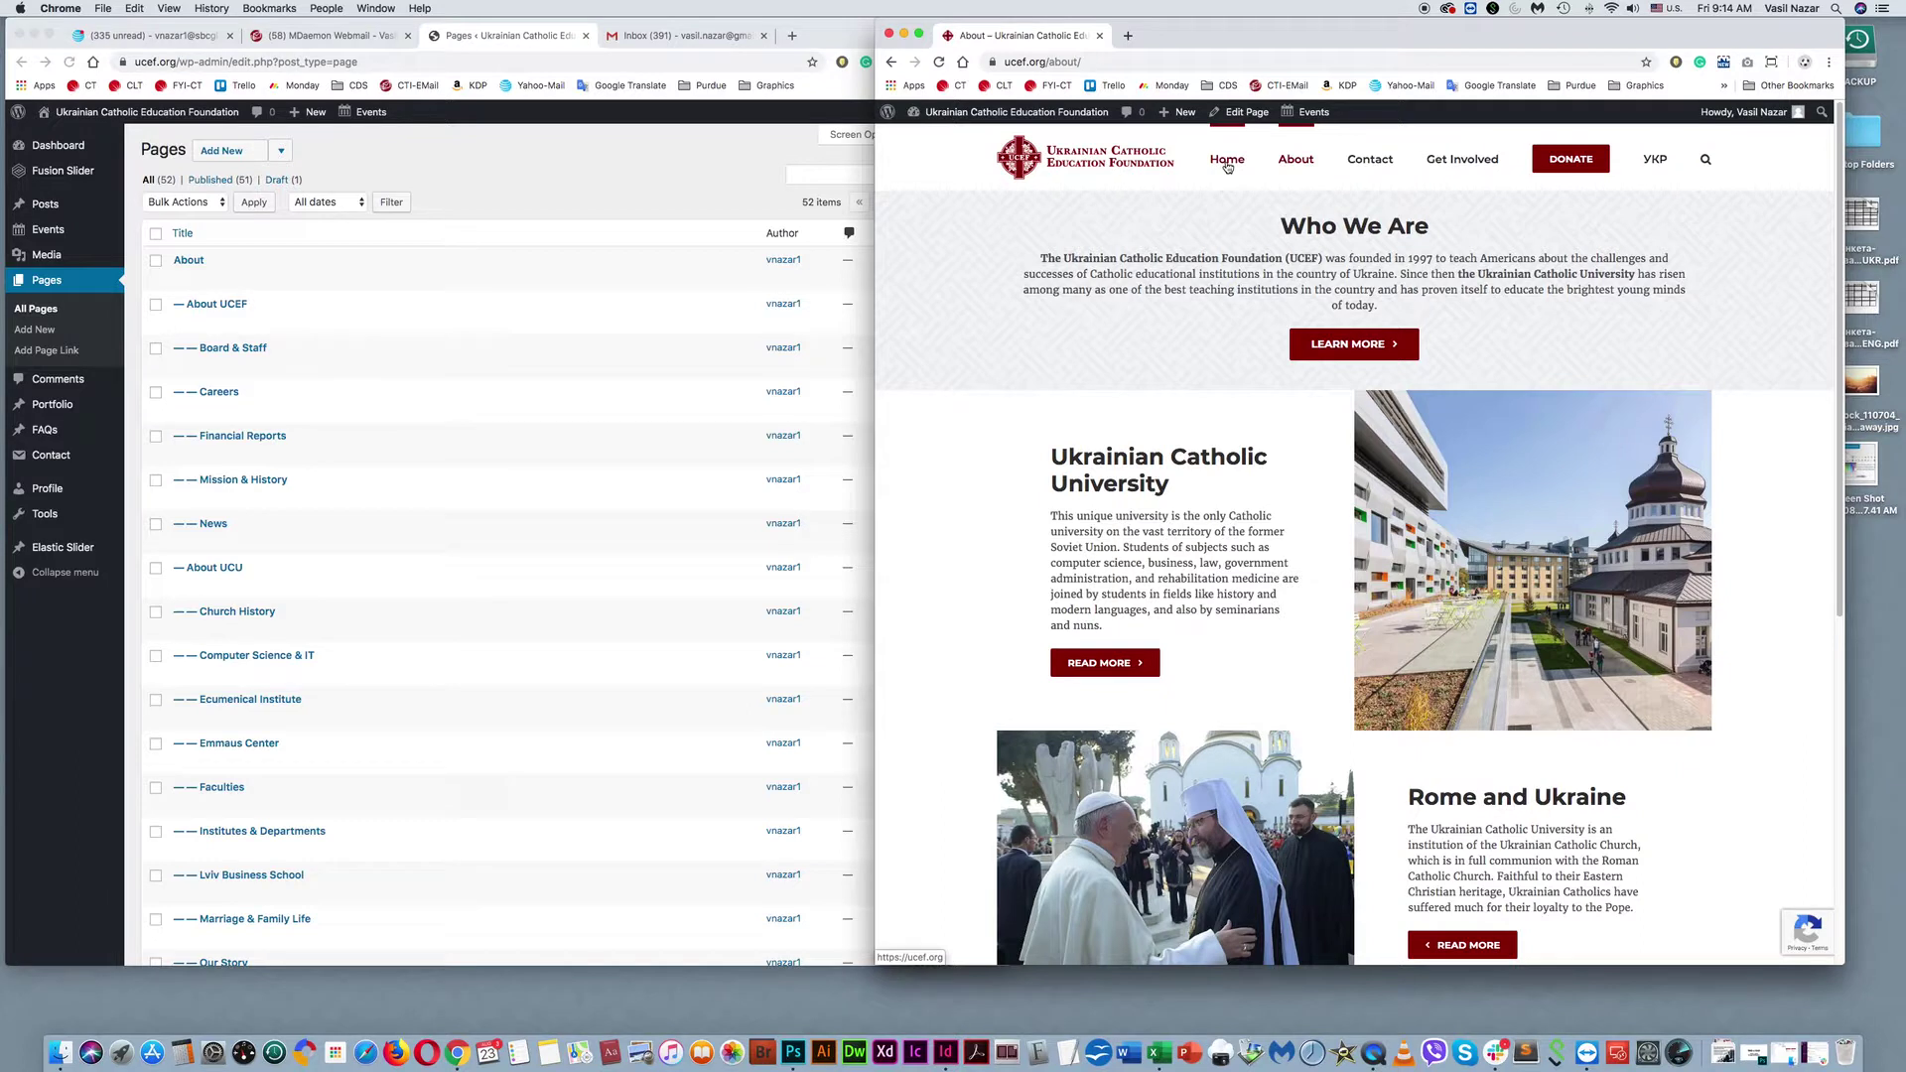
left_click(1375, 165)
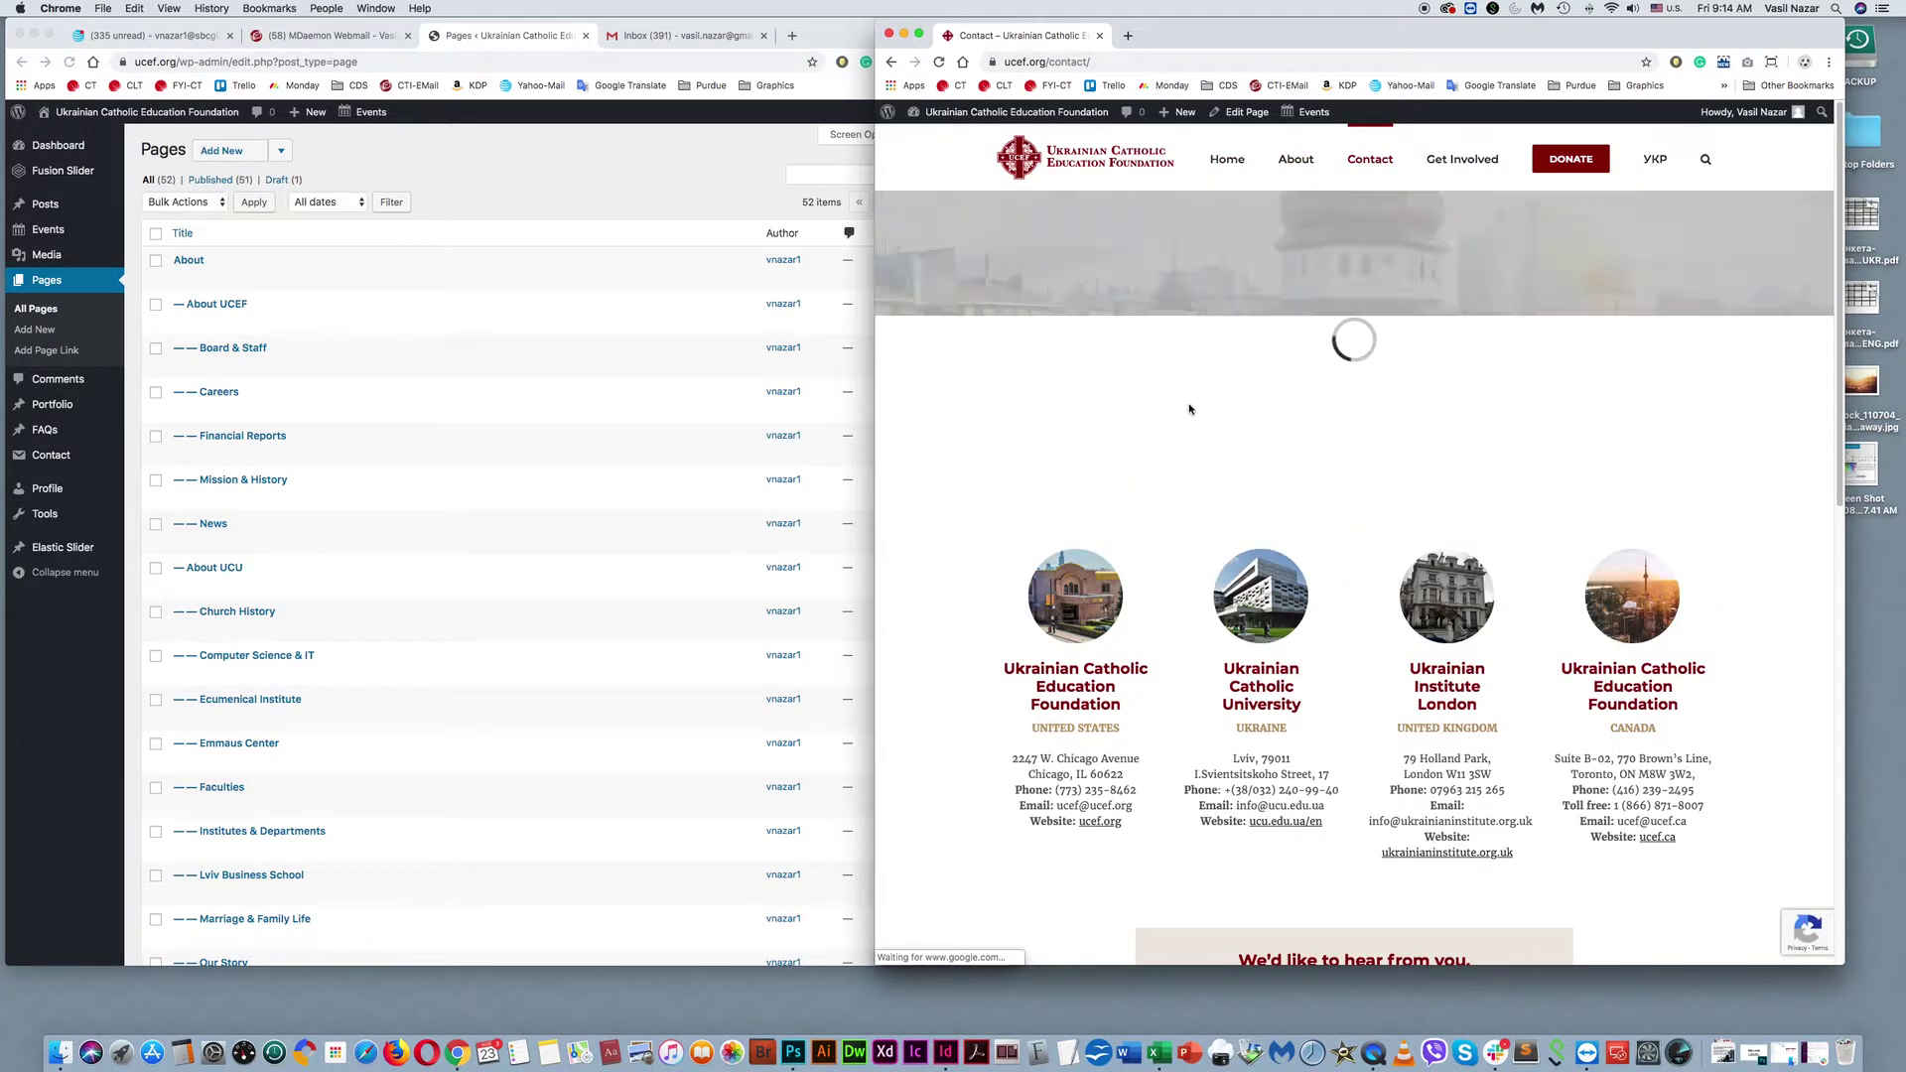
scroll(1185, 413, "down", 3)
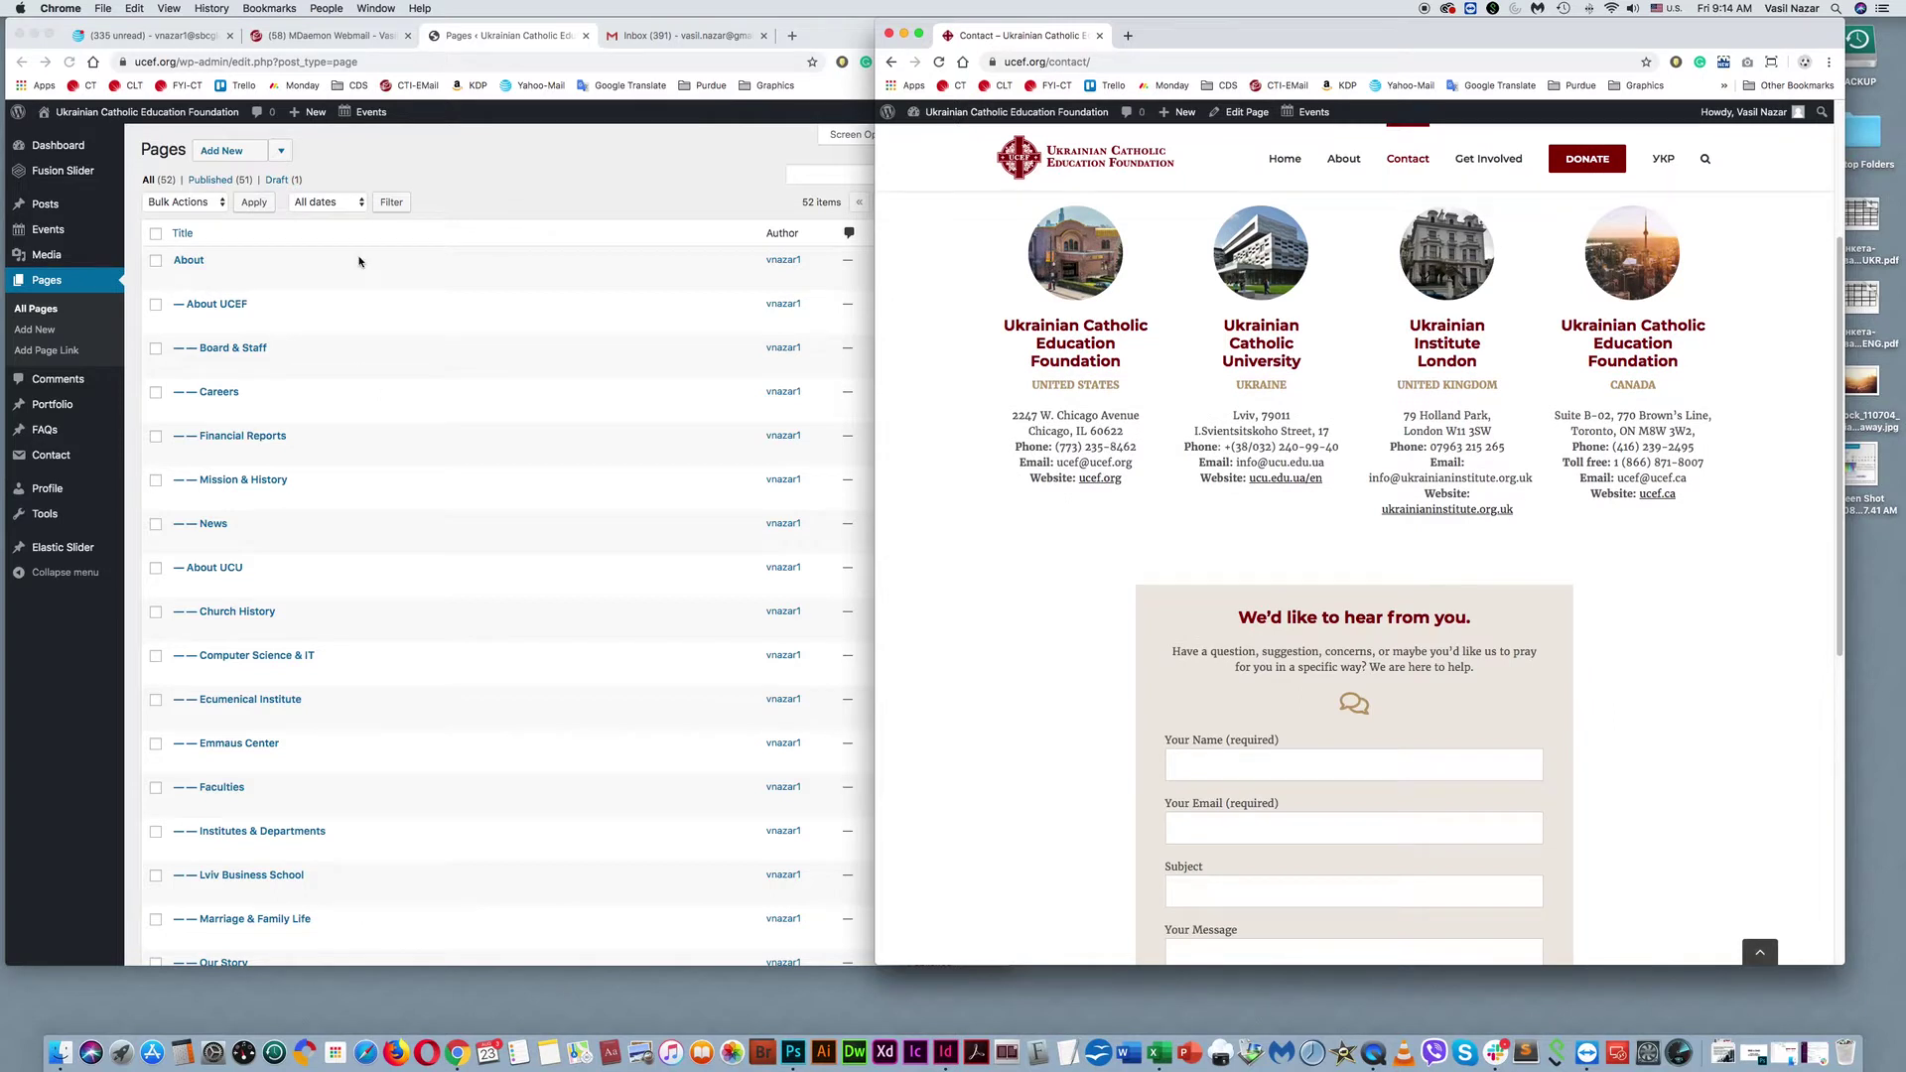
left_click(536, 180)
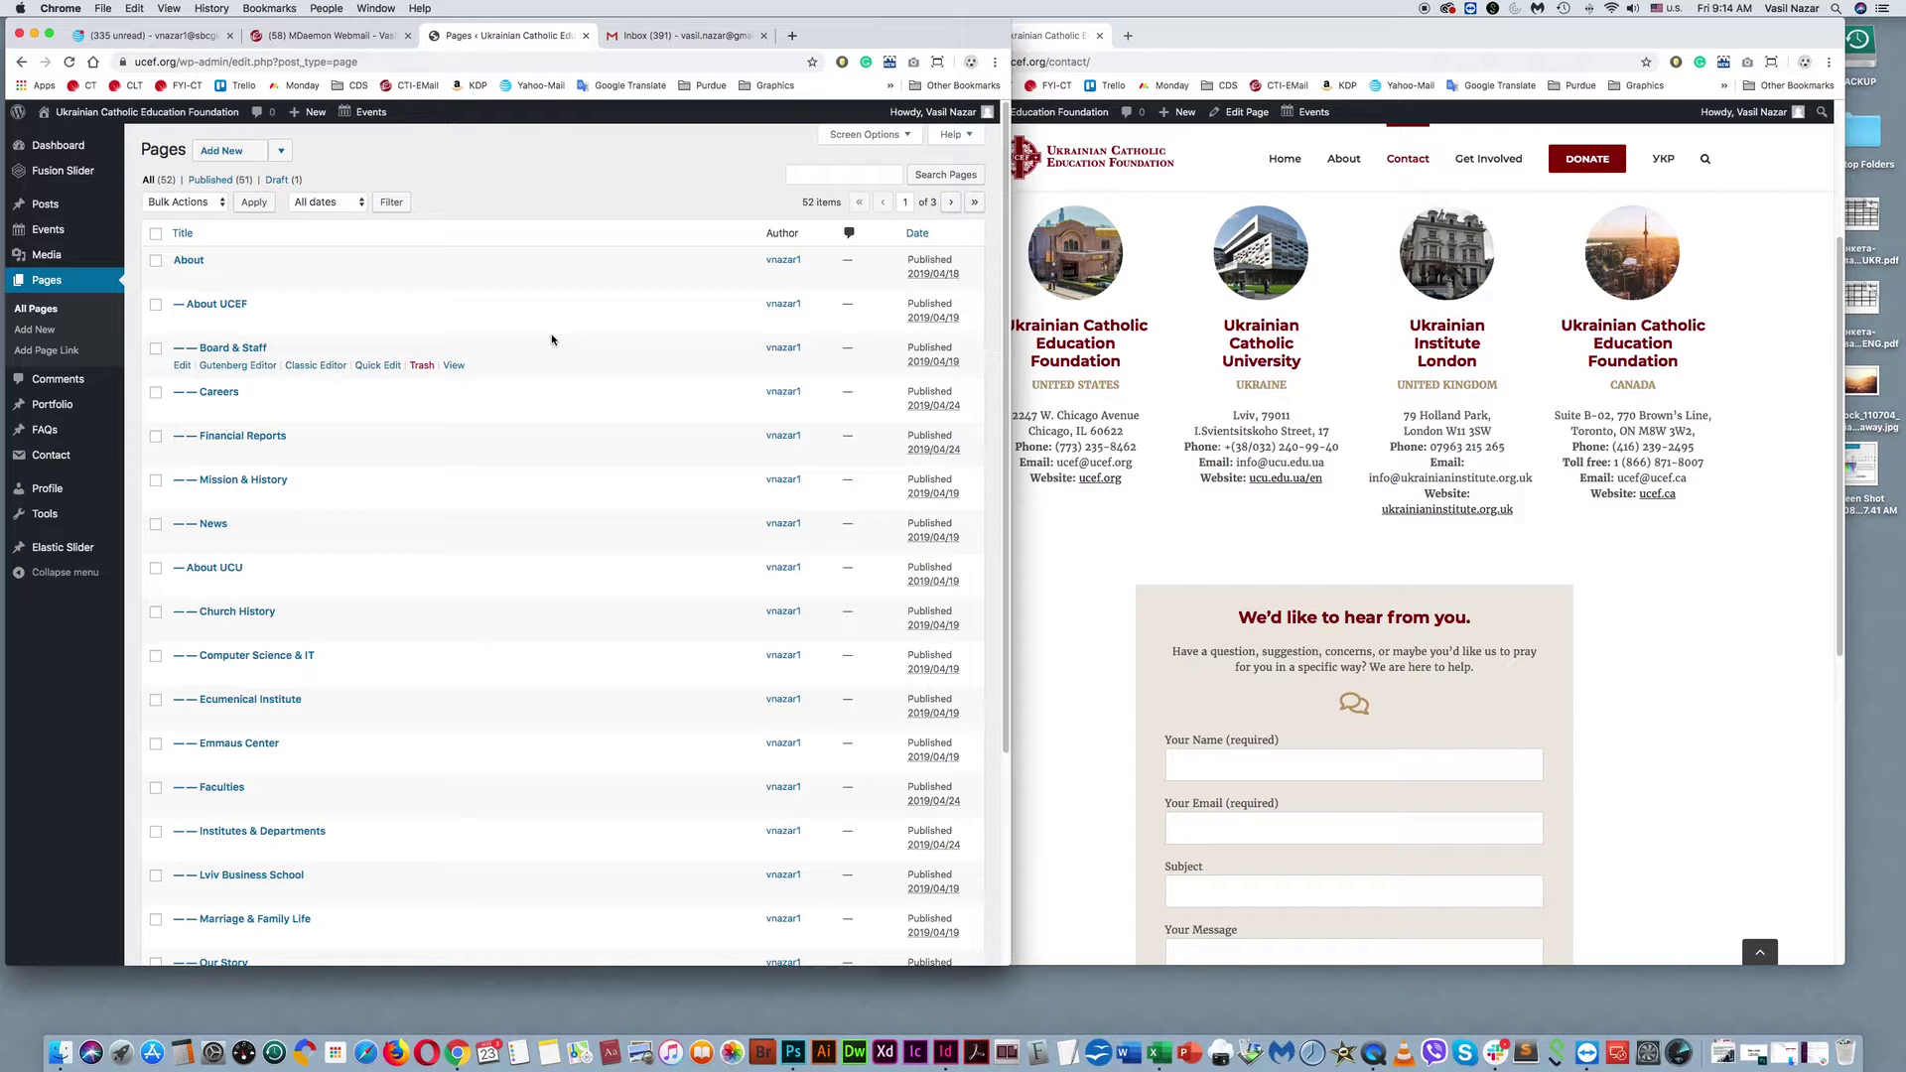
left_click(61, 385)
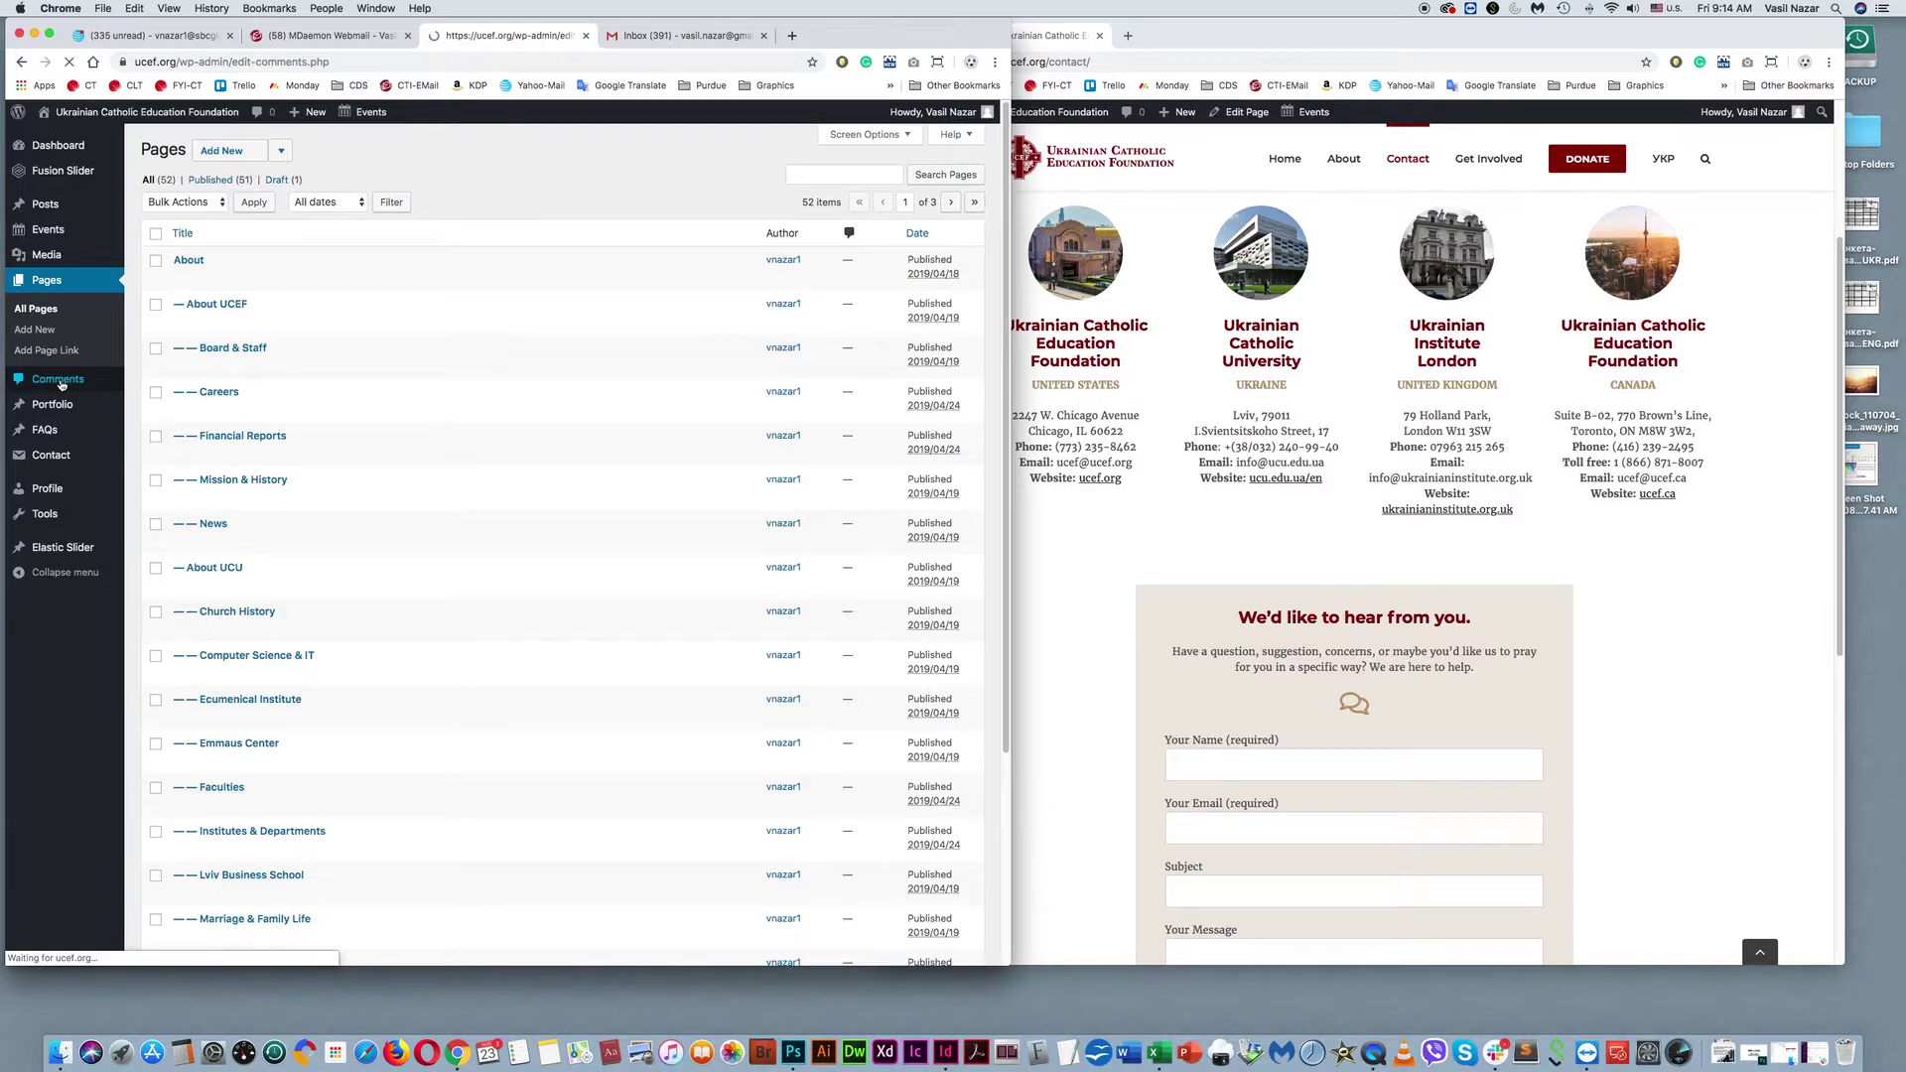
On the live site, go to About > News and read the 'Two UCU graduates' Lehighton festival post.
left_click(1228, 37)
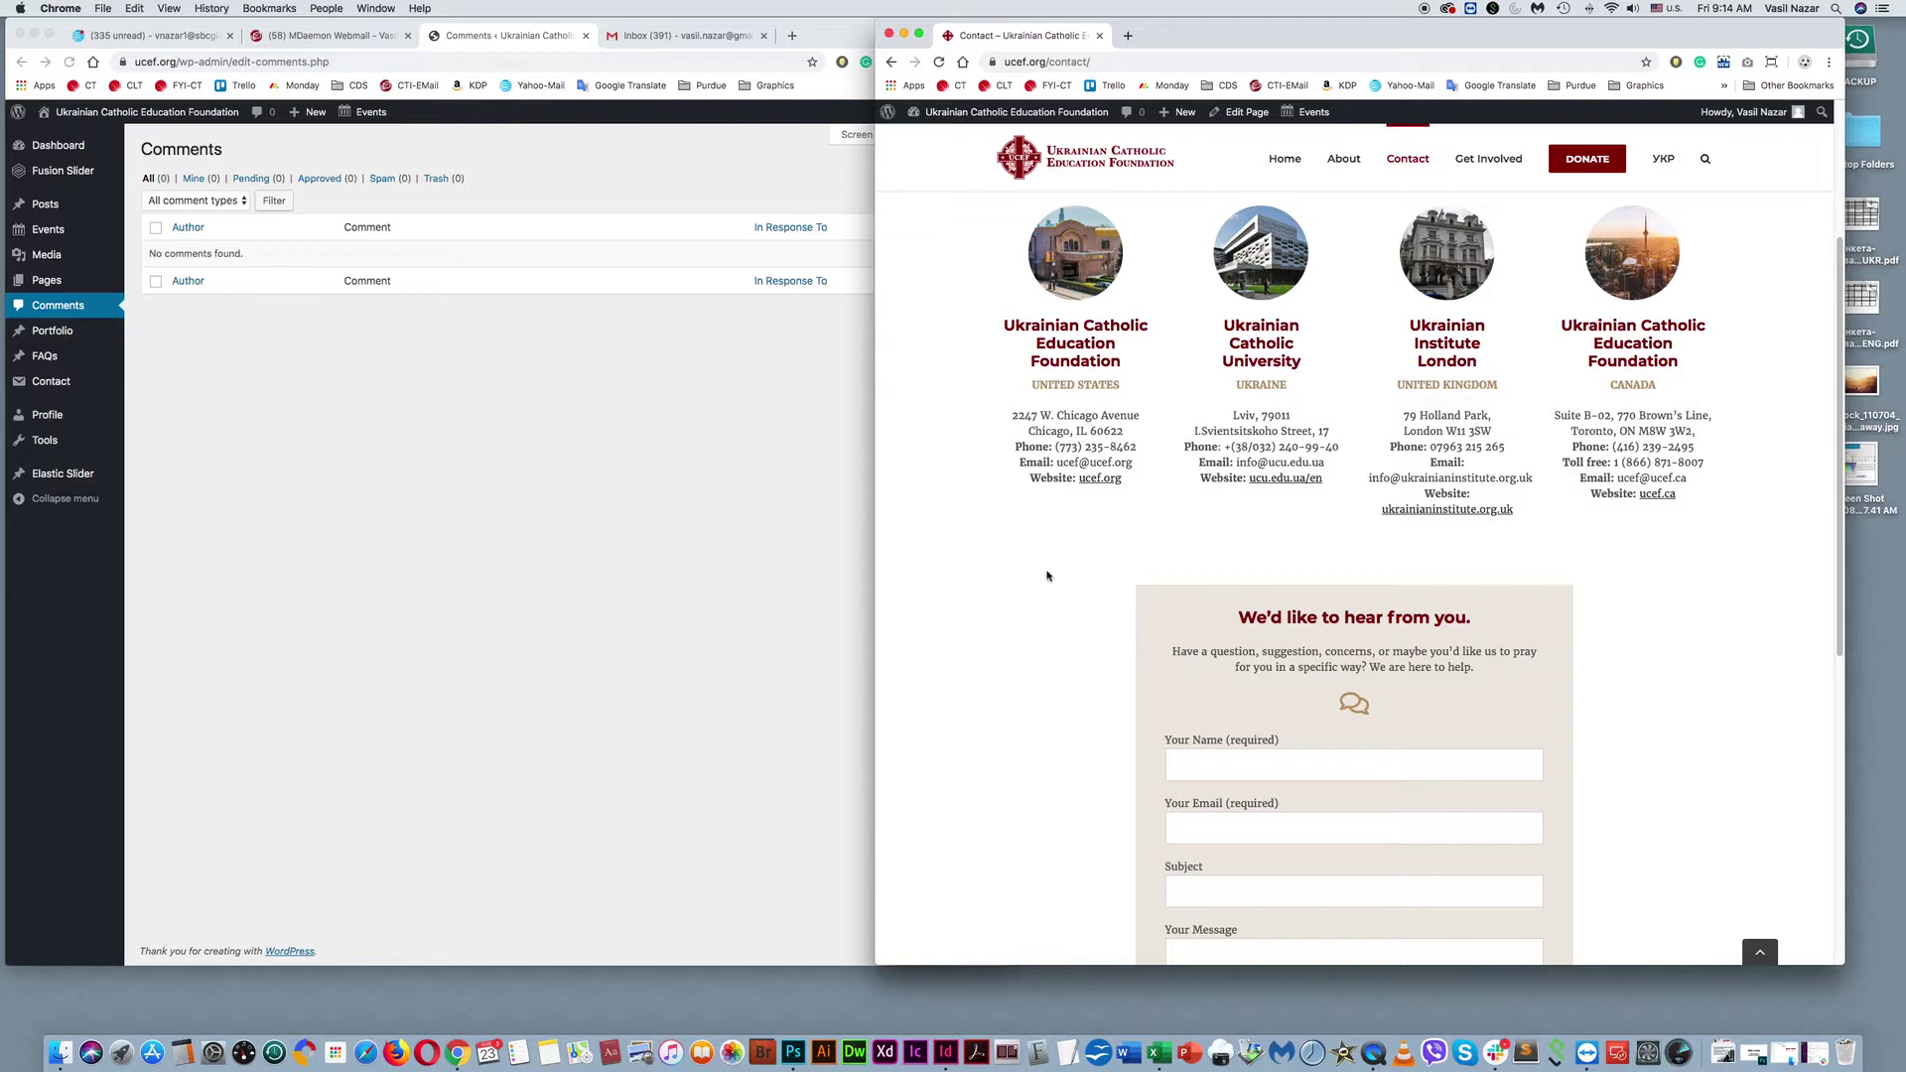
scroll(1087, 585, "up", 3)
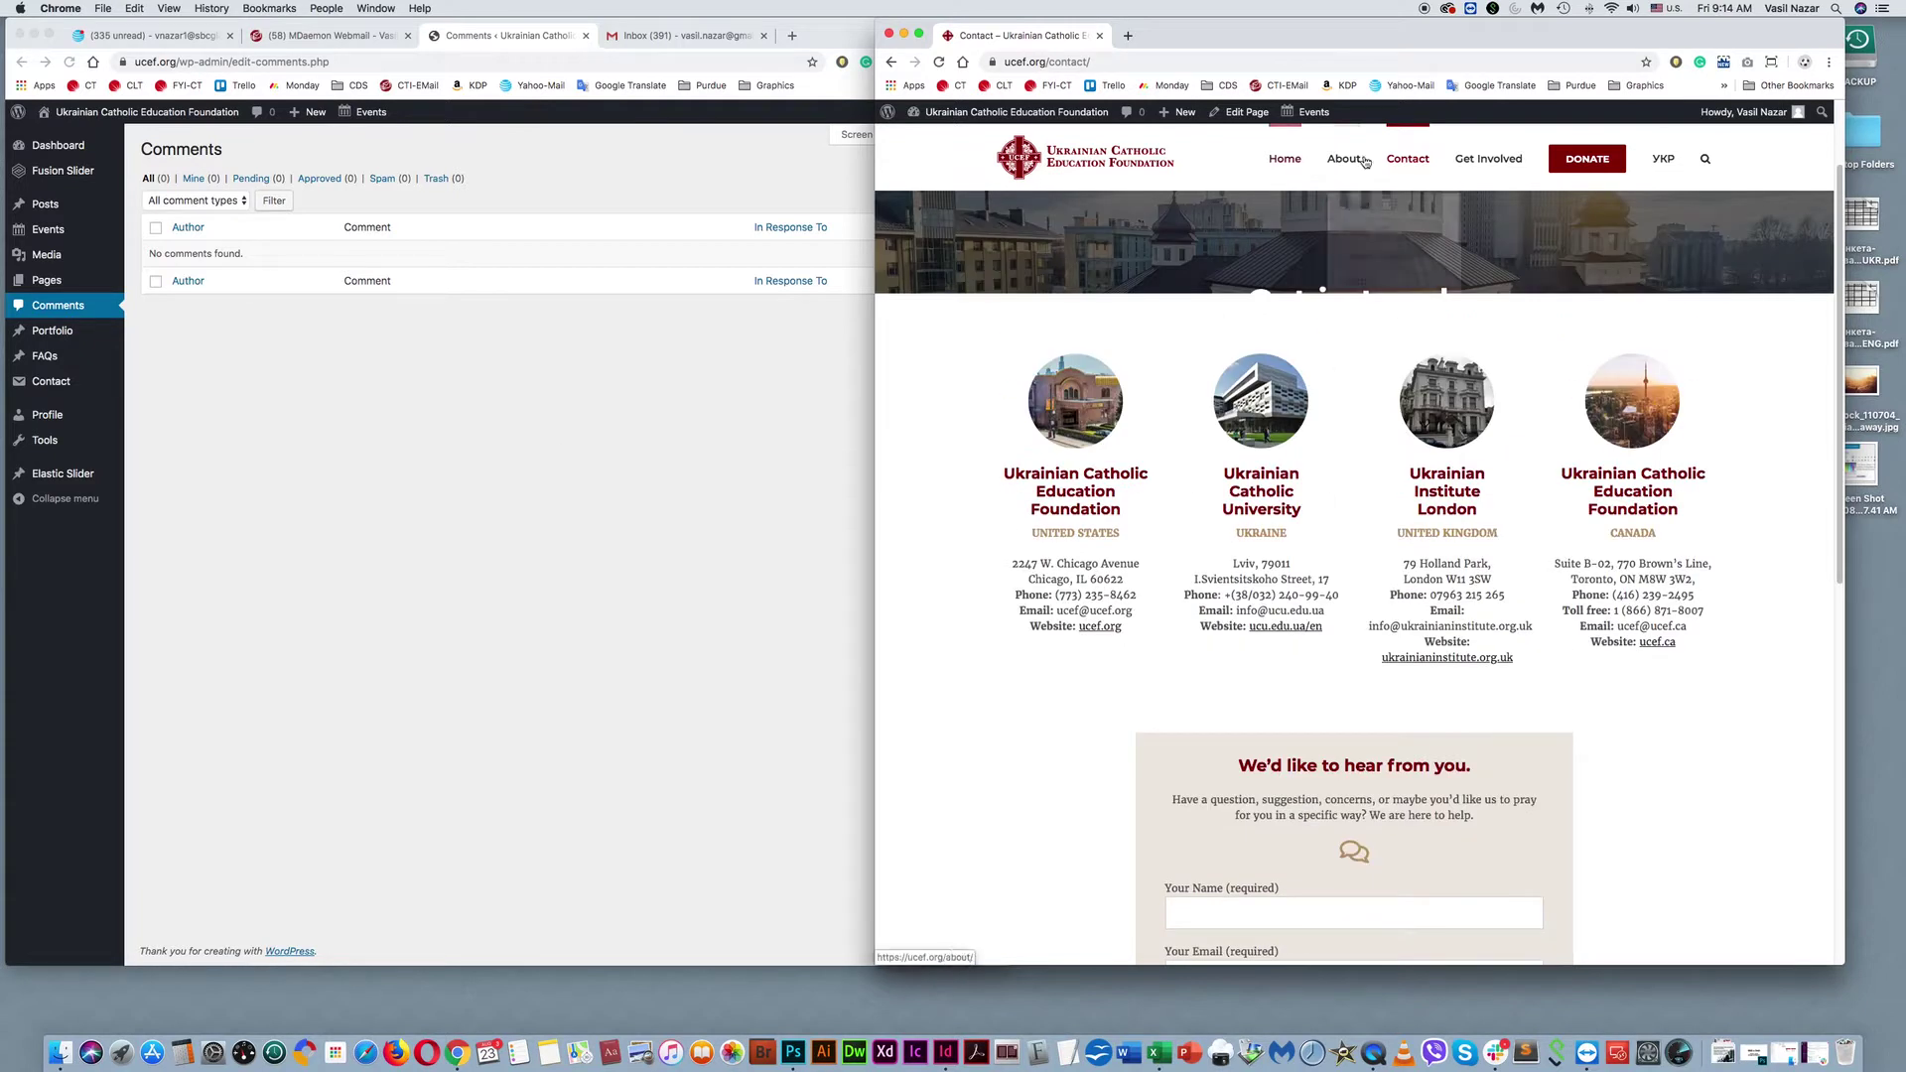
mouse_move(1344, 161)
left_click(1492, 206)
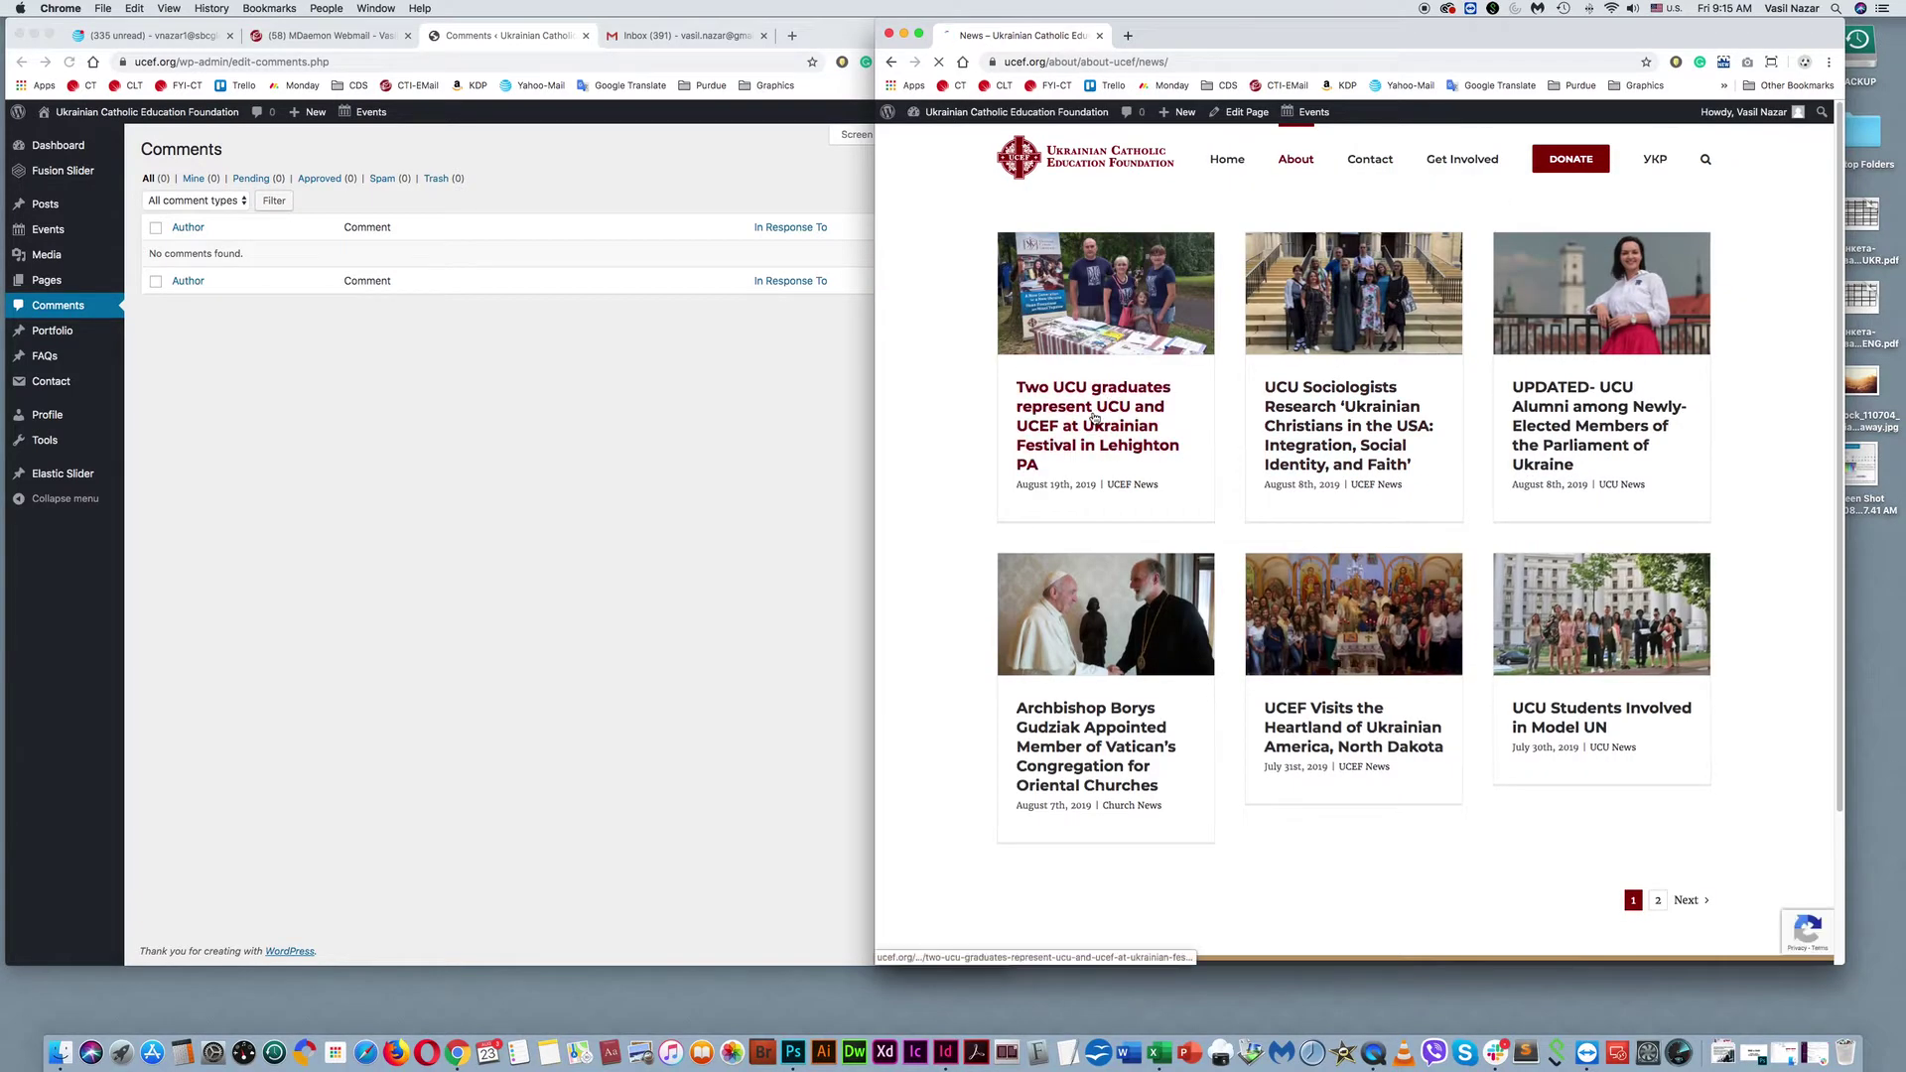
left_click(1095, 417)
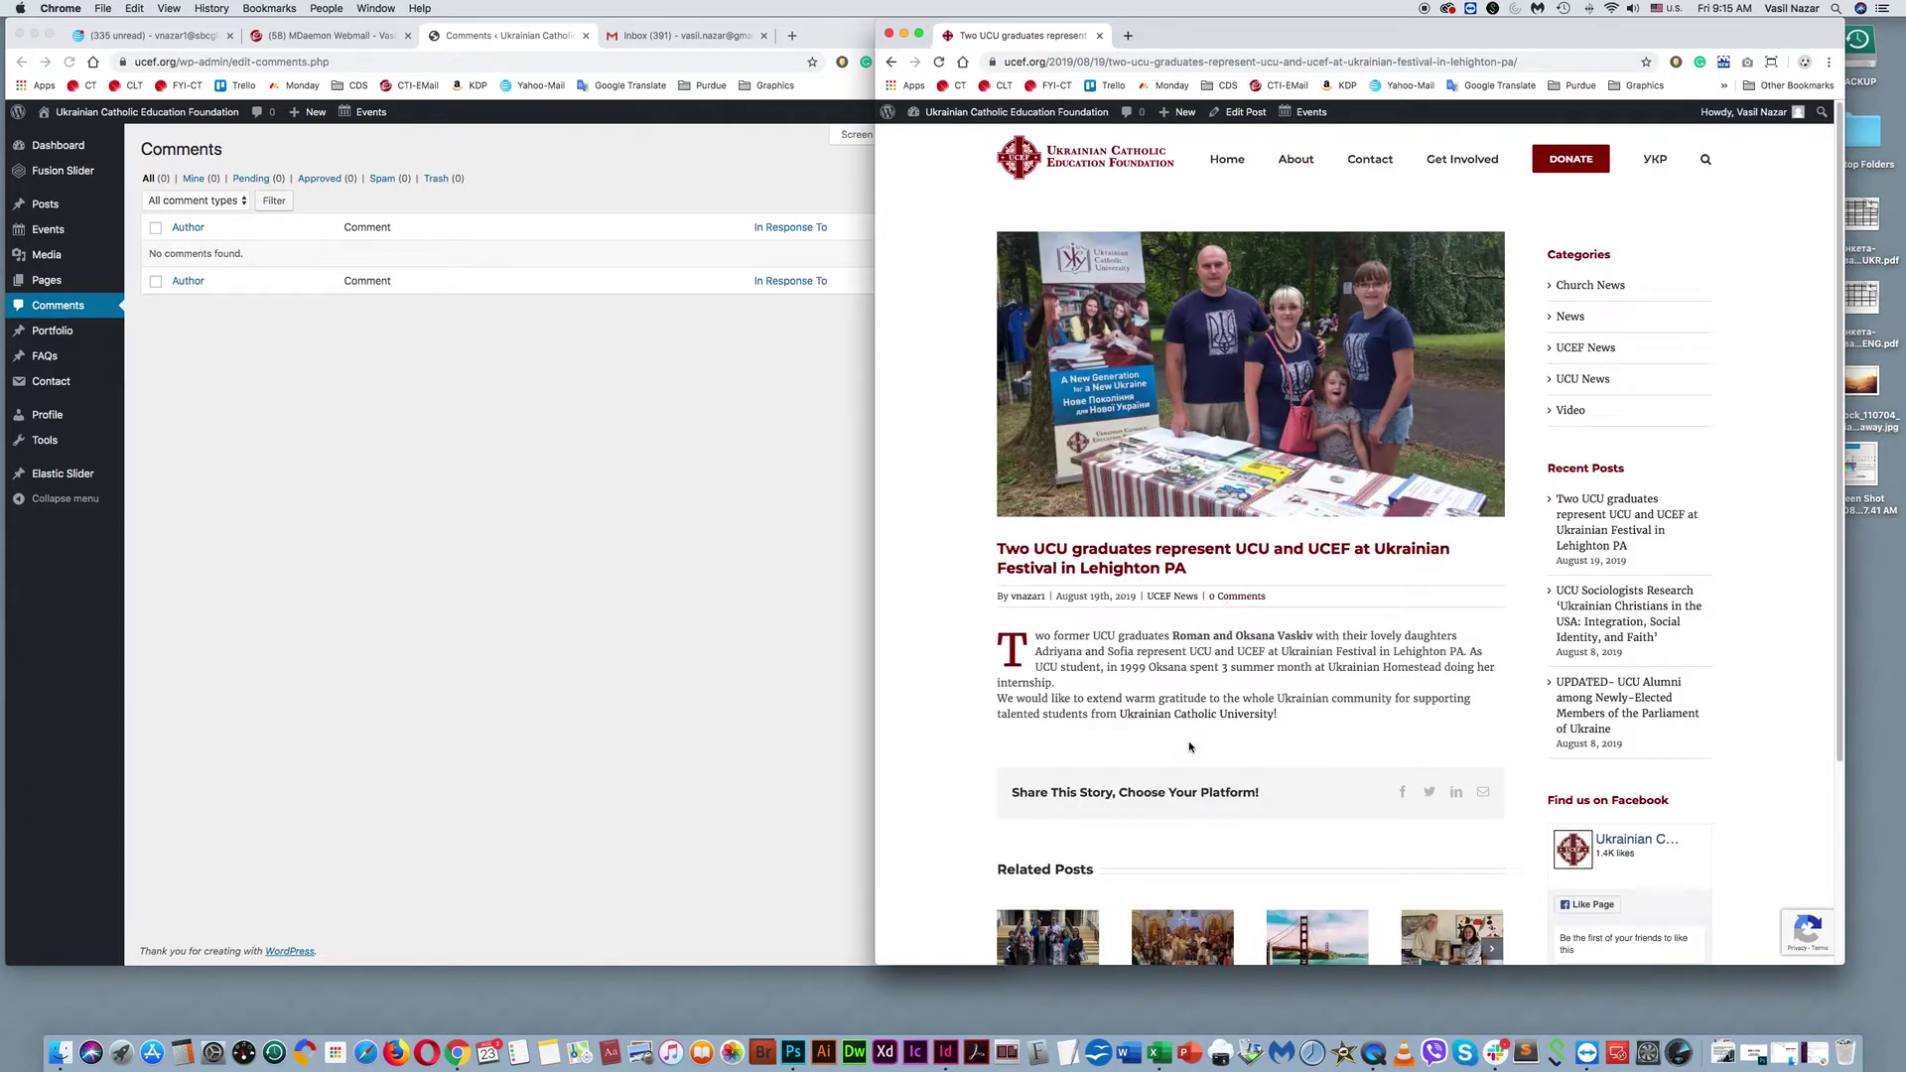
scroll(1190, 747, "down", 5)
scroll(1189, 747, "up", 5)
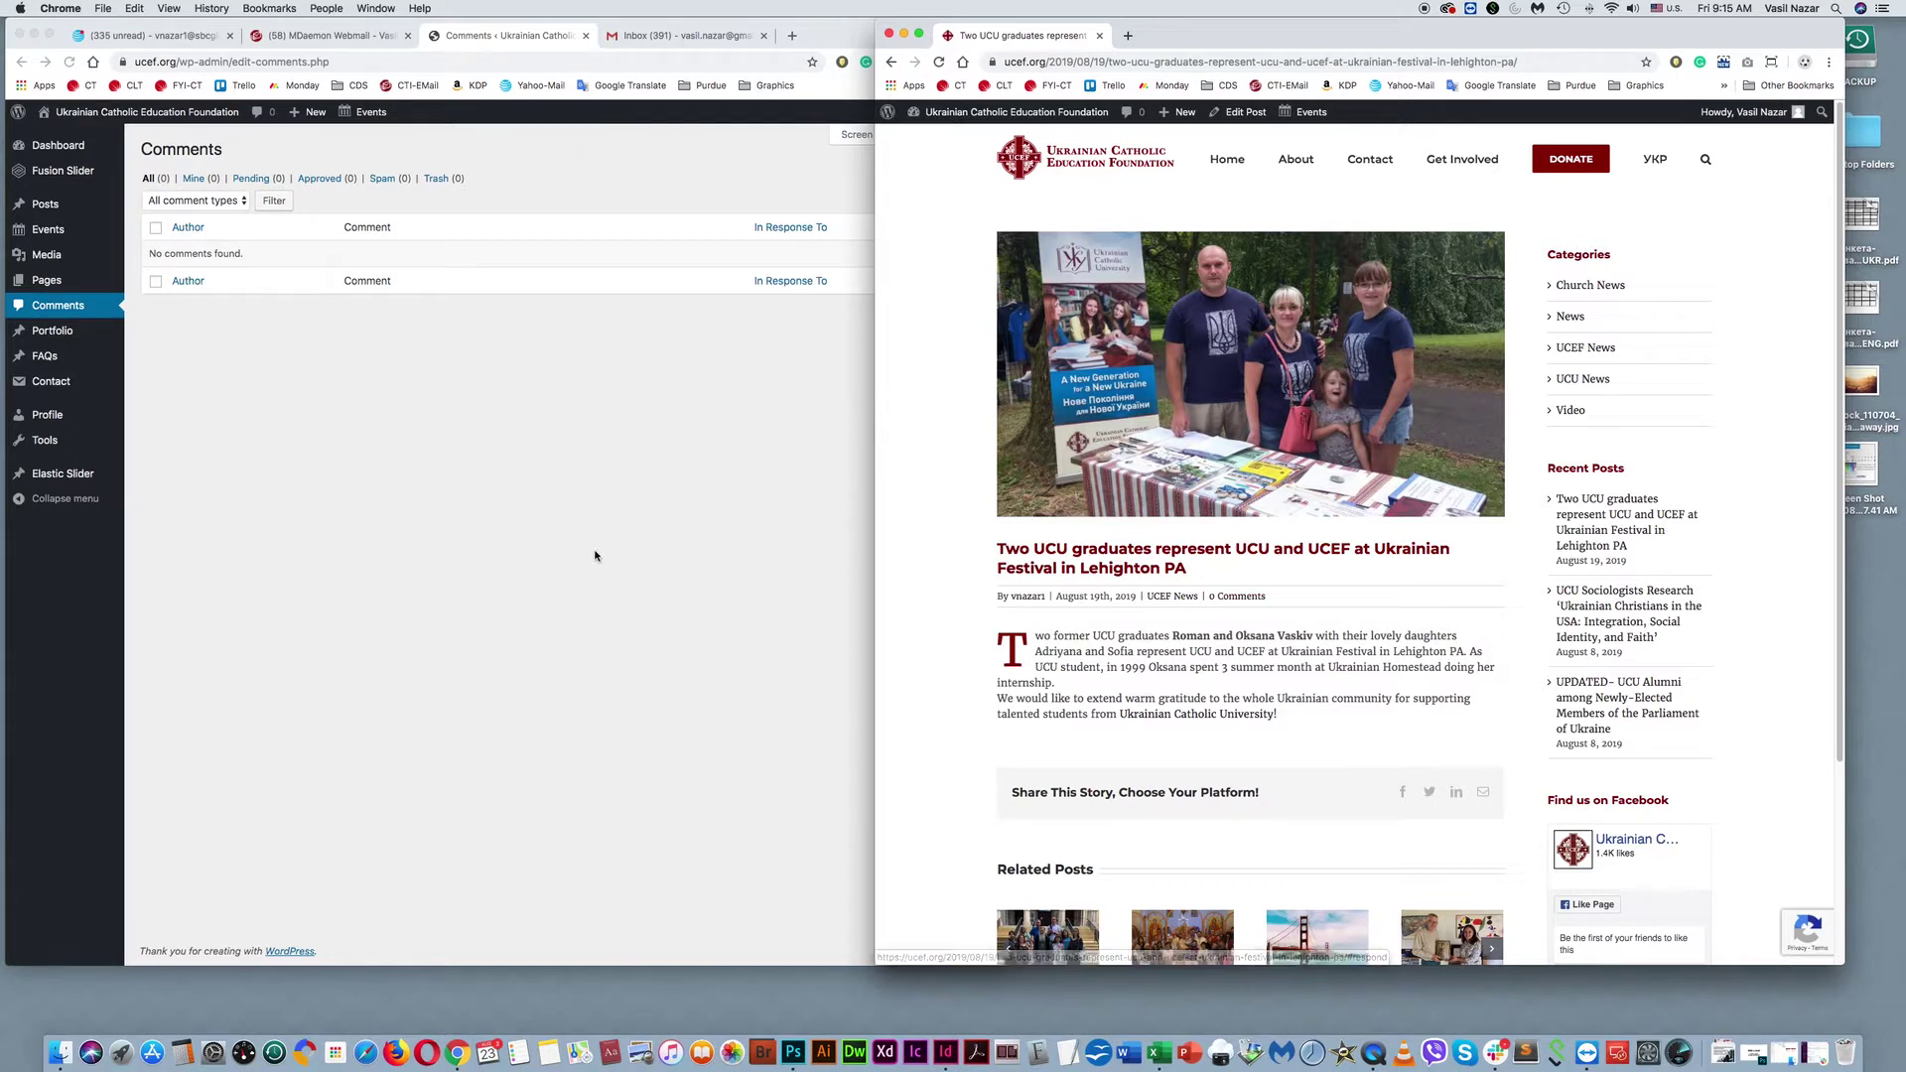
Return to the WordPress admin window and open the Contact Forms list.
left_click_drag(1253, 24, 1284, 24)
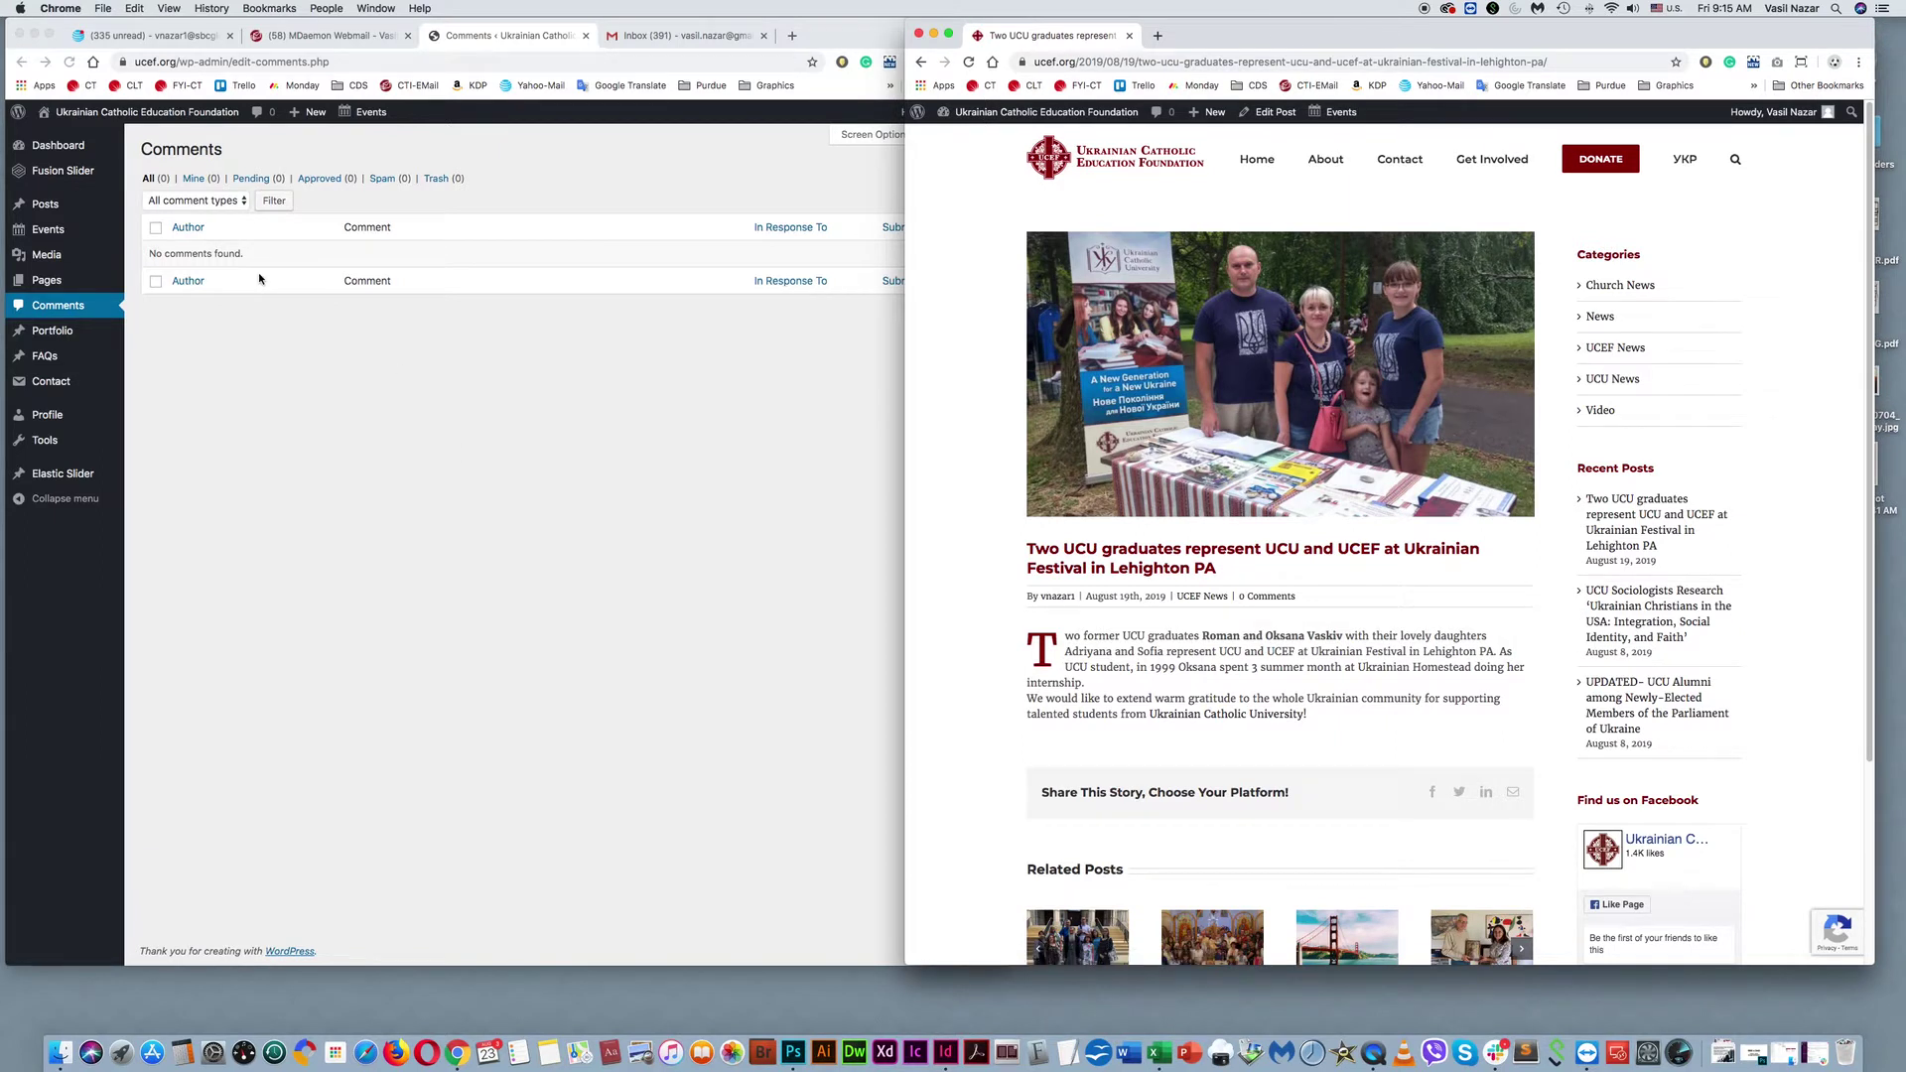
left_click(50, 339)
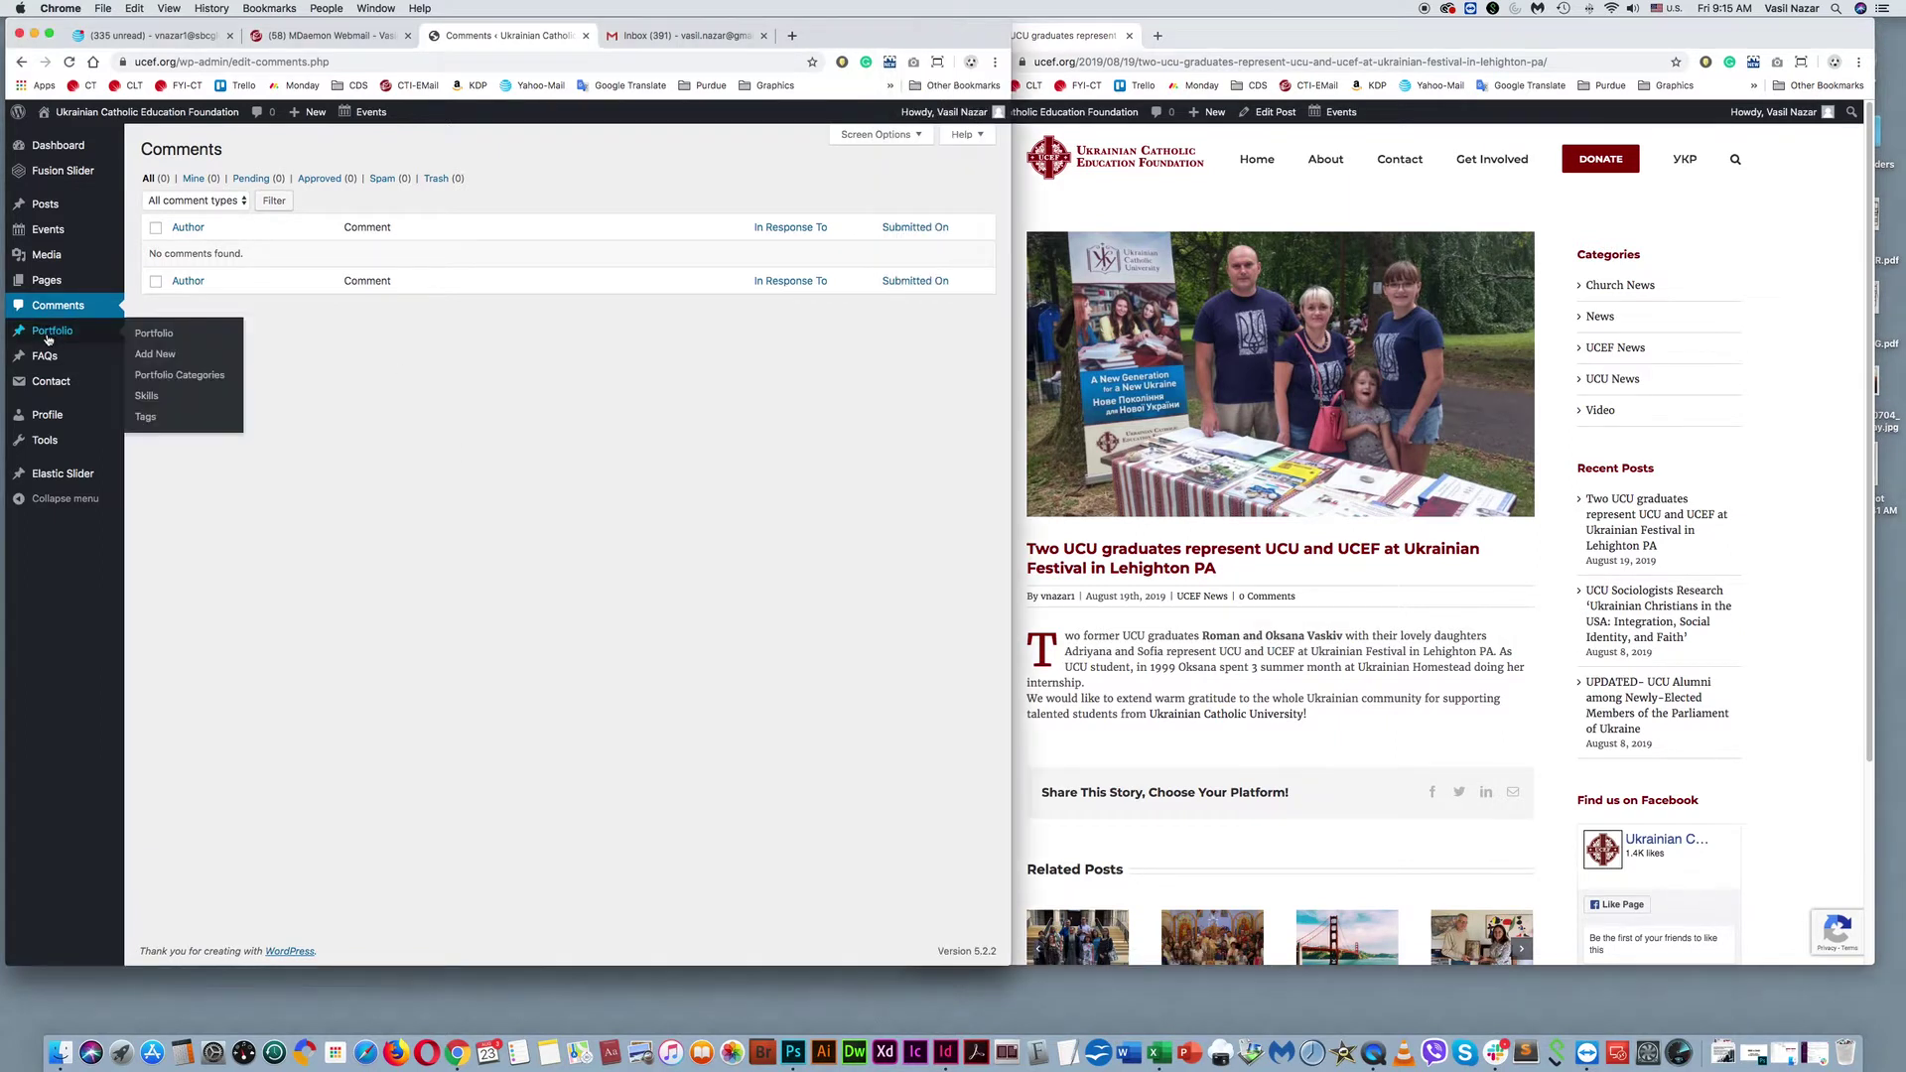
mouse_move(46, 359)
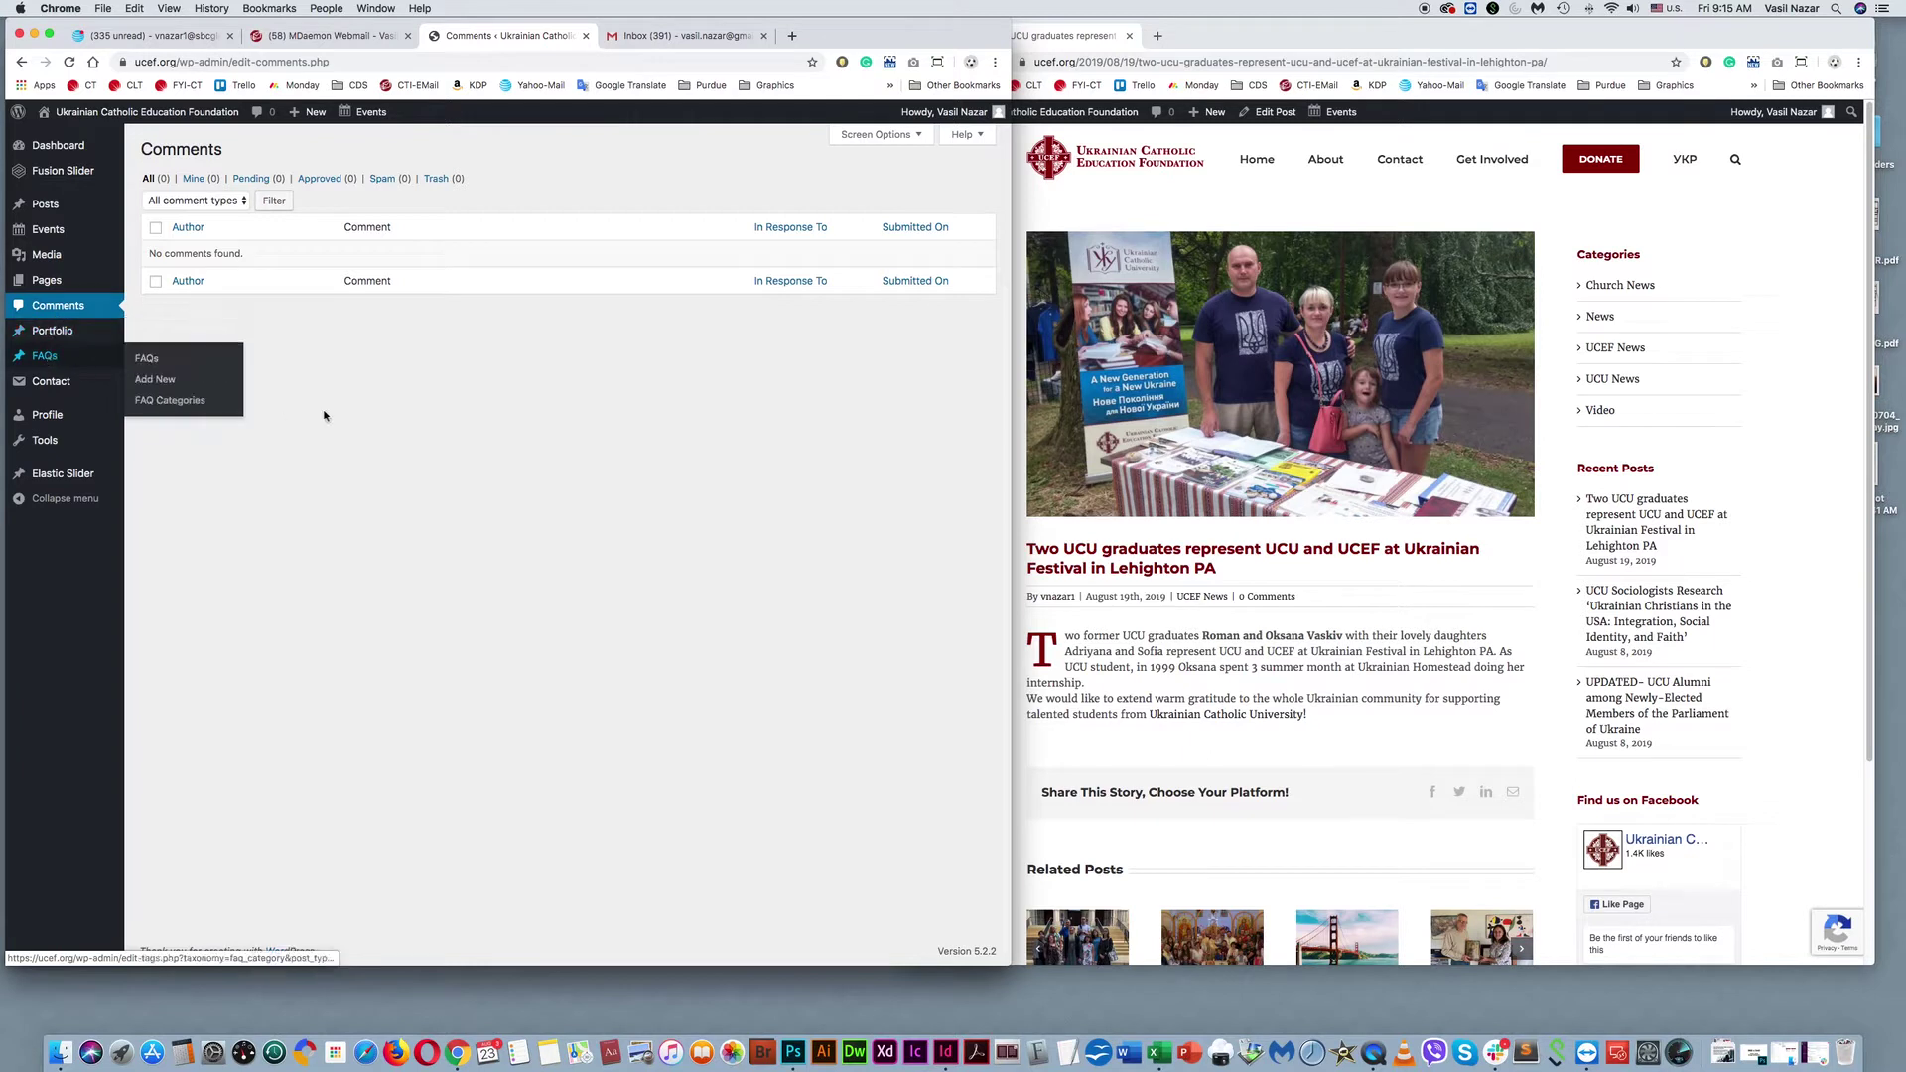
left_click(59, 383)
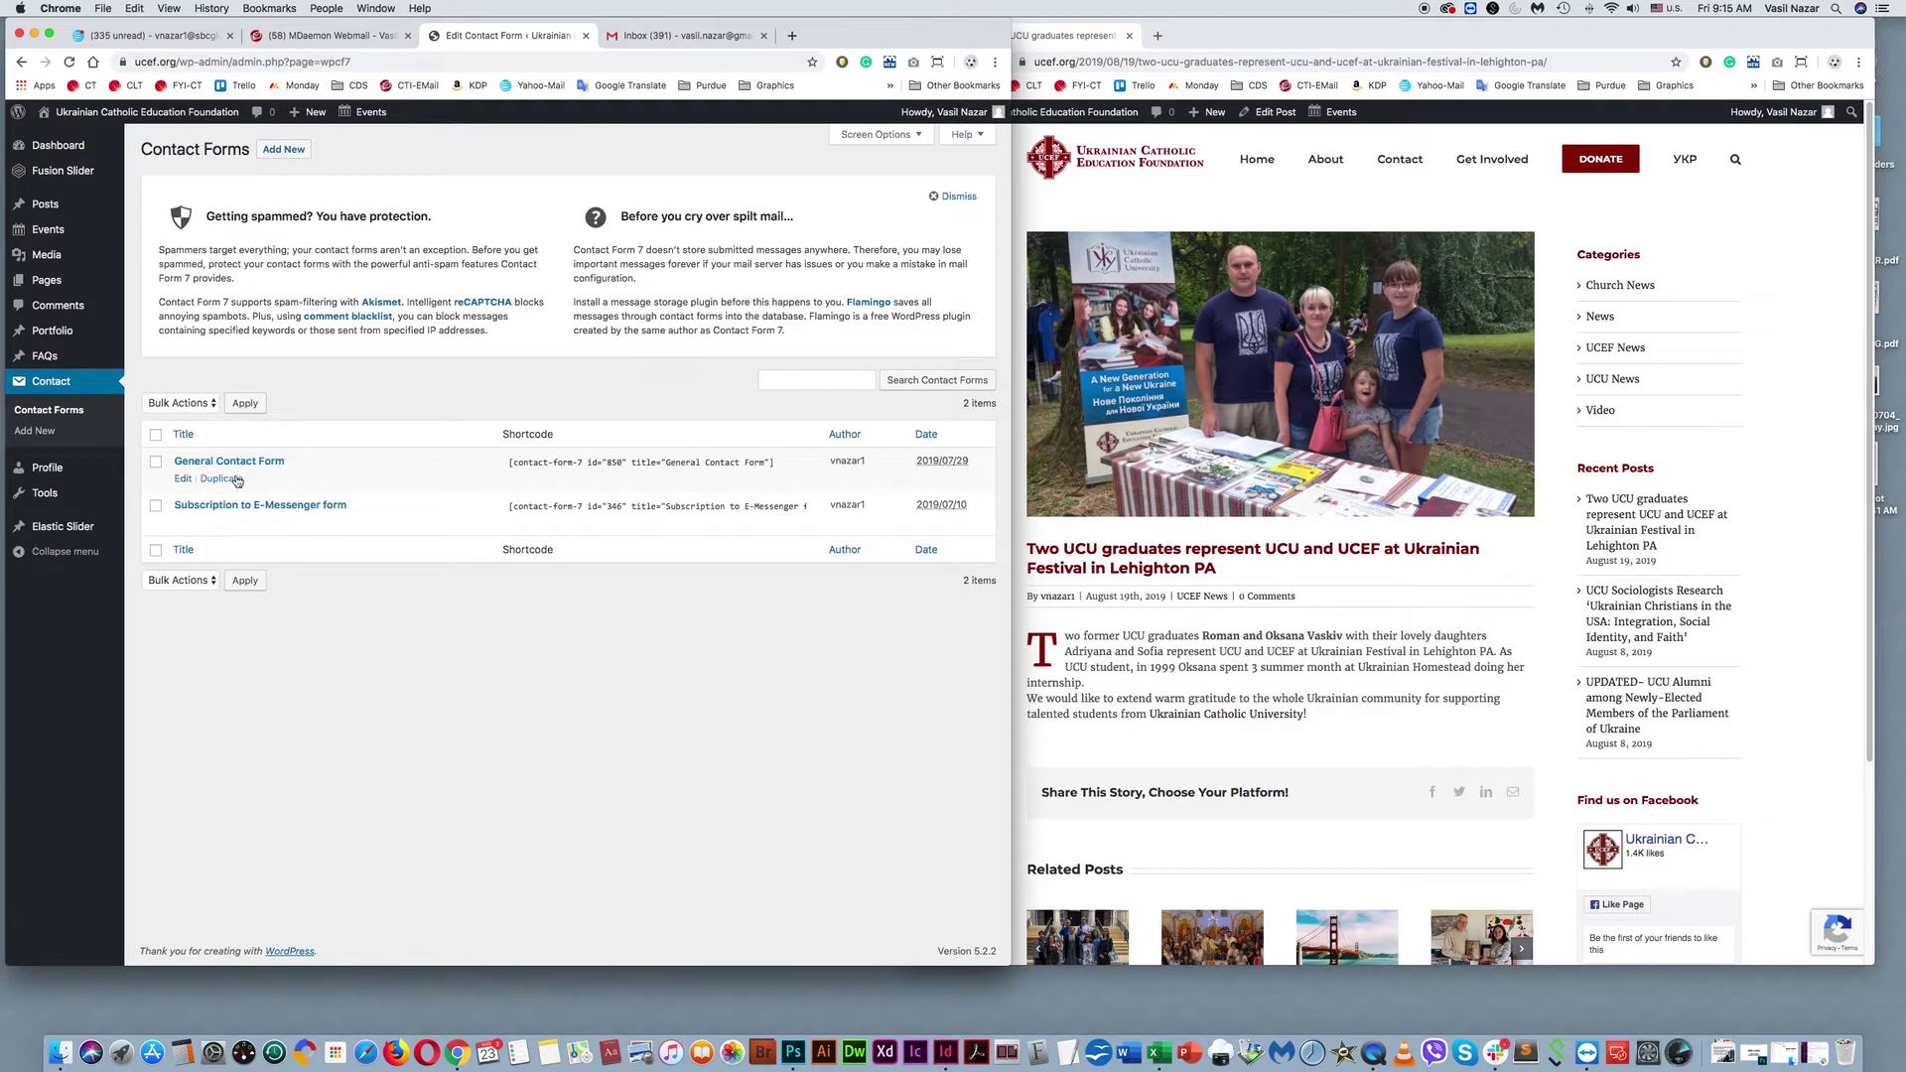
View the live site's Contact page beside the General Contact Form and Subscription to E-Messenger forms.
left_click(1242, 38)
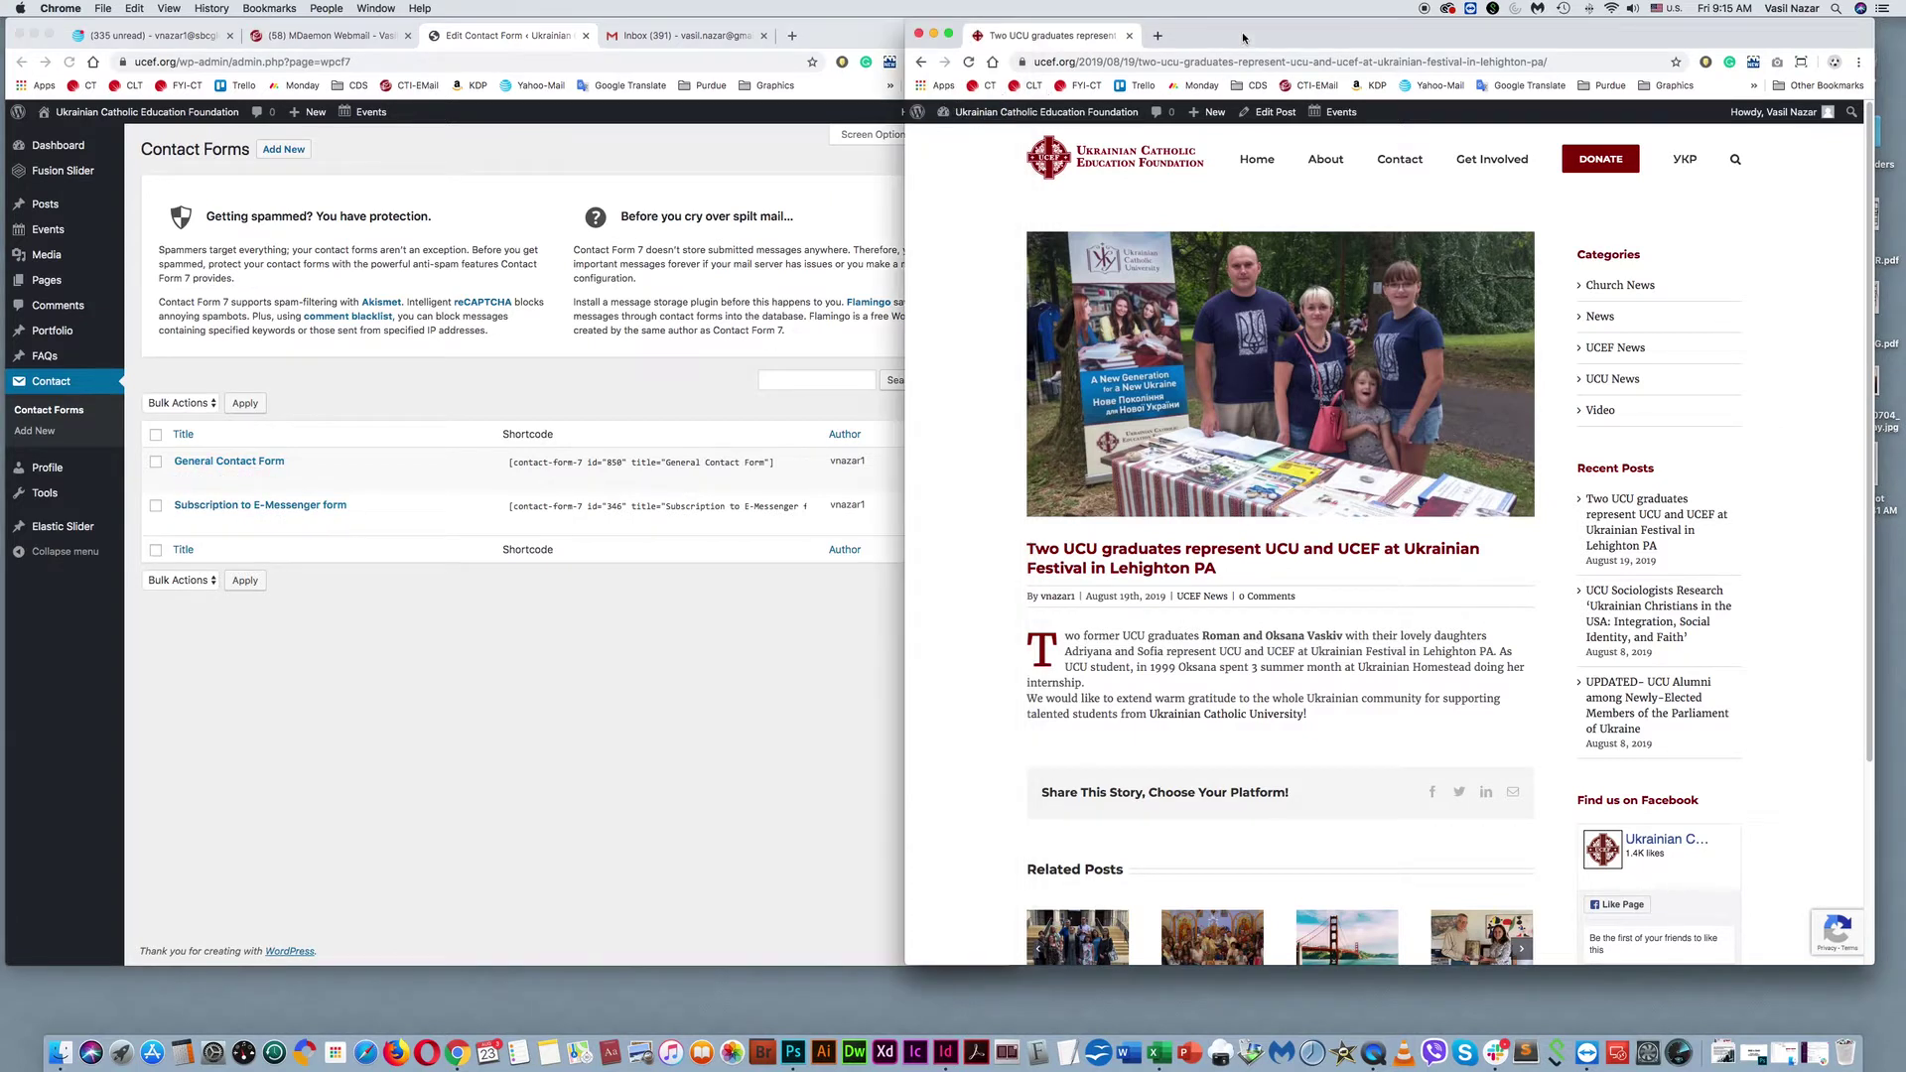
left_click(1098, 165)
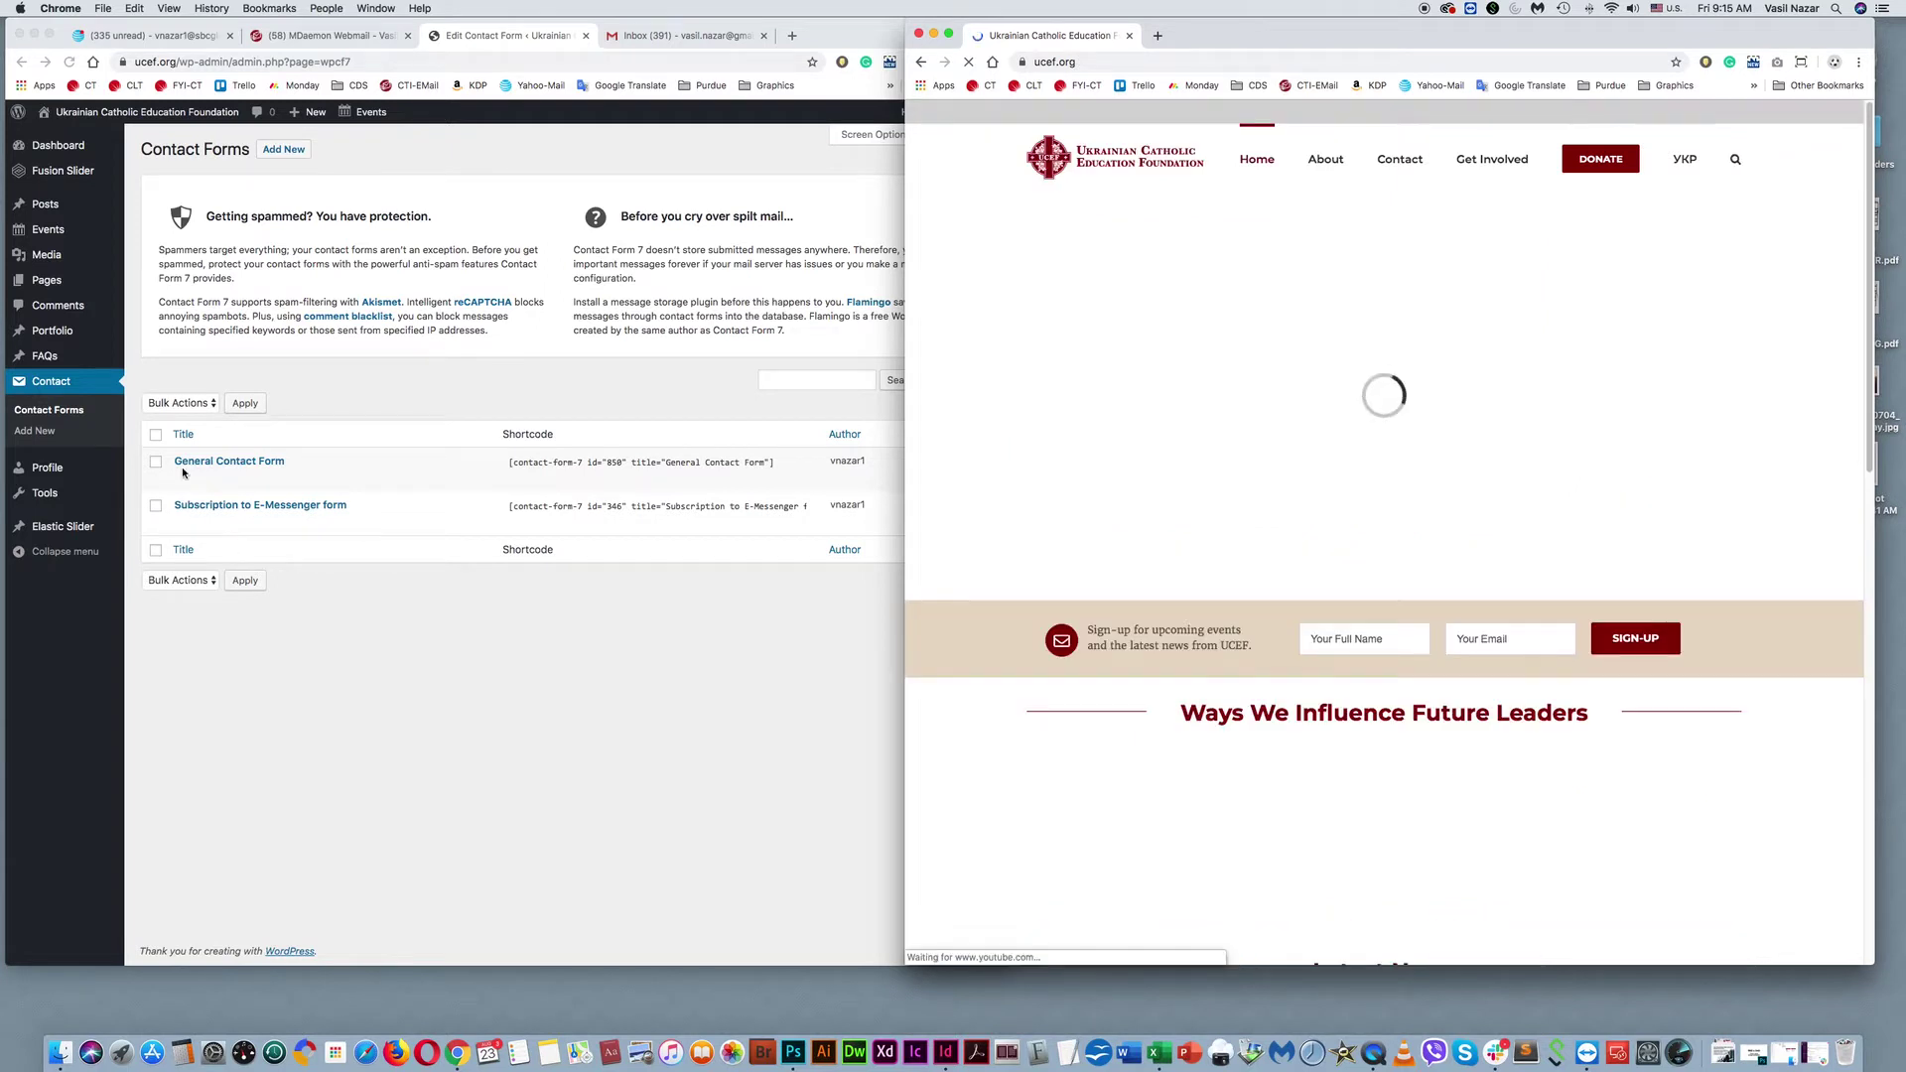
left_click(188, 470)
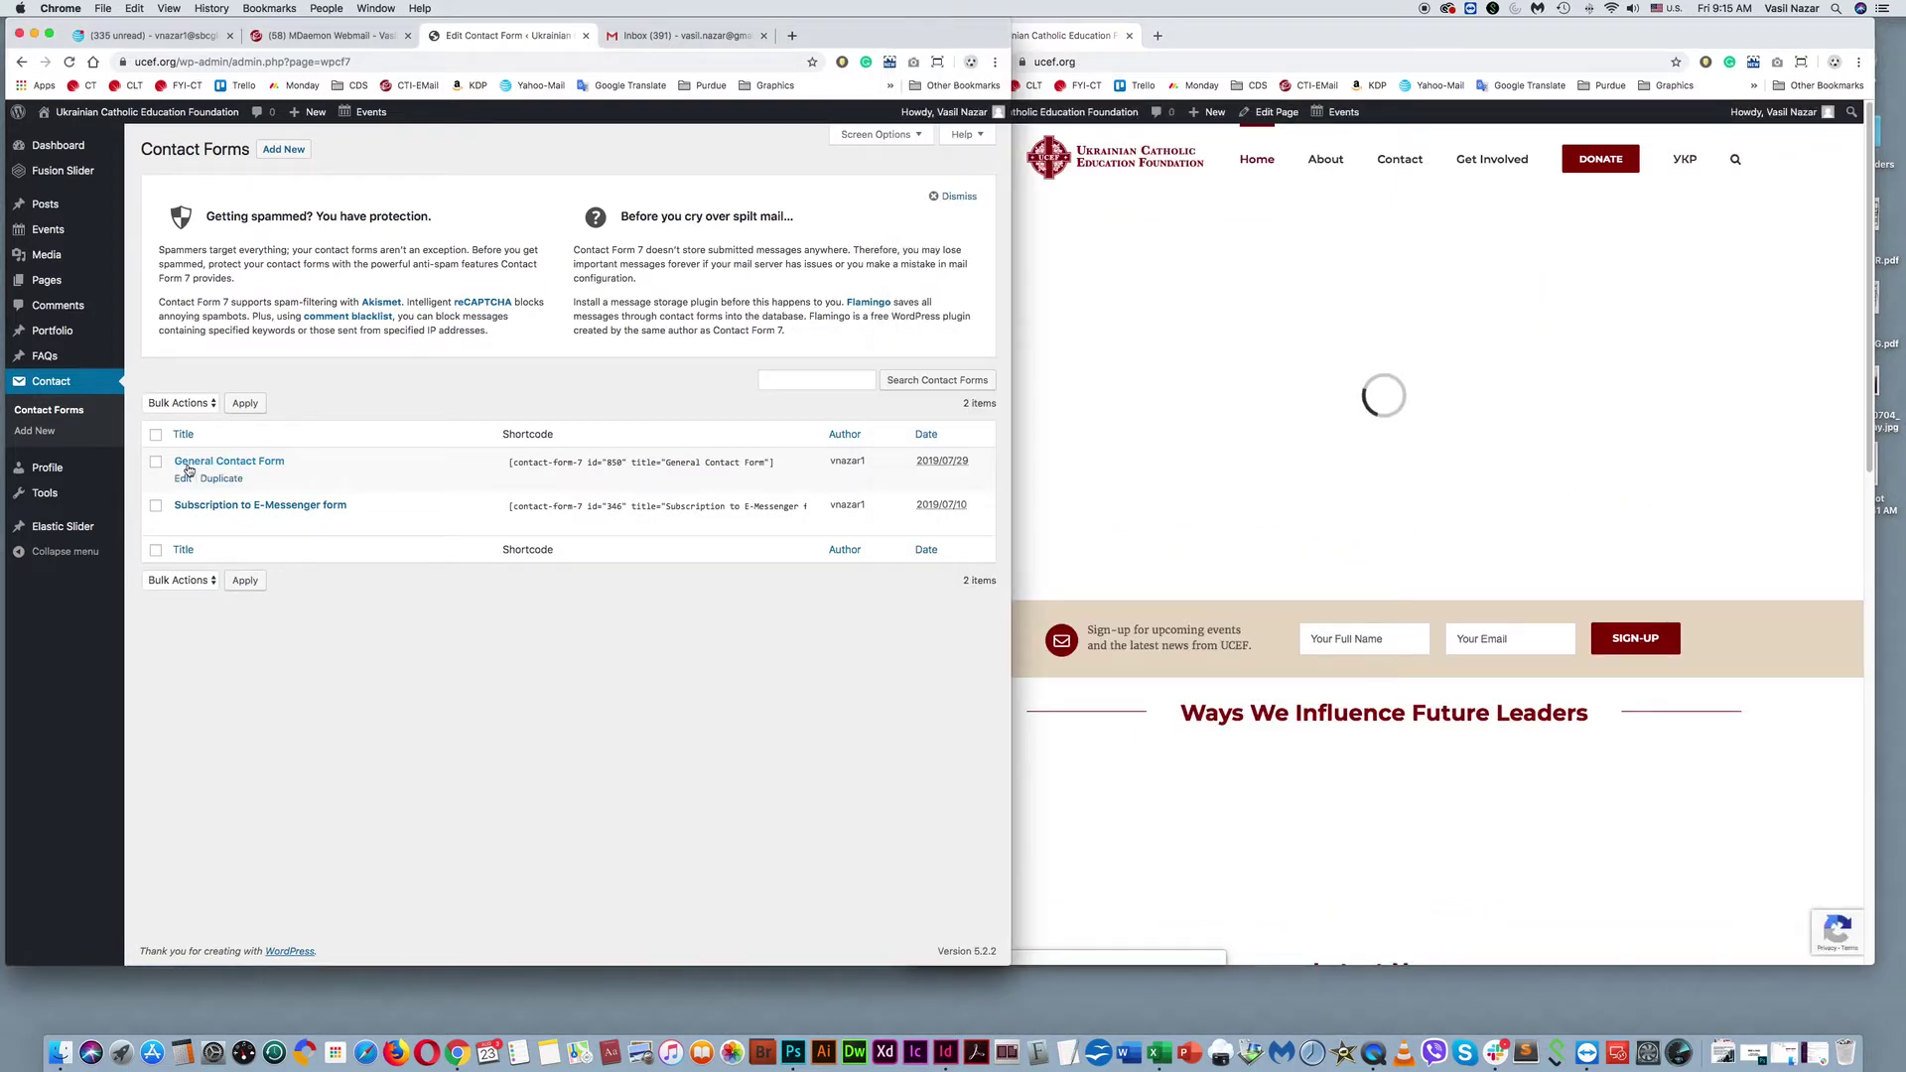
left_click(1403, 173)
left_click(1403, 163)
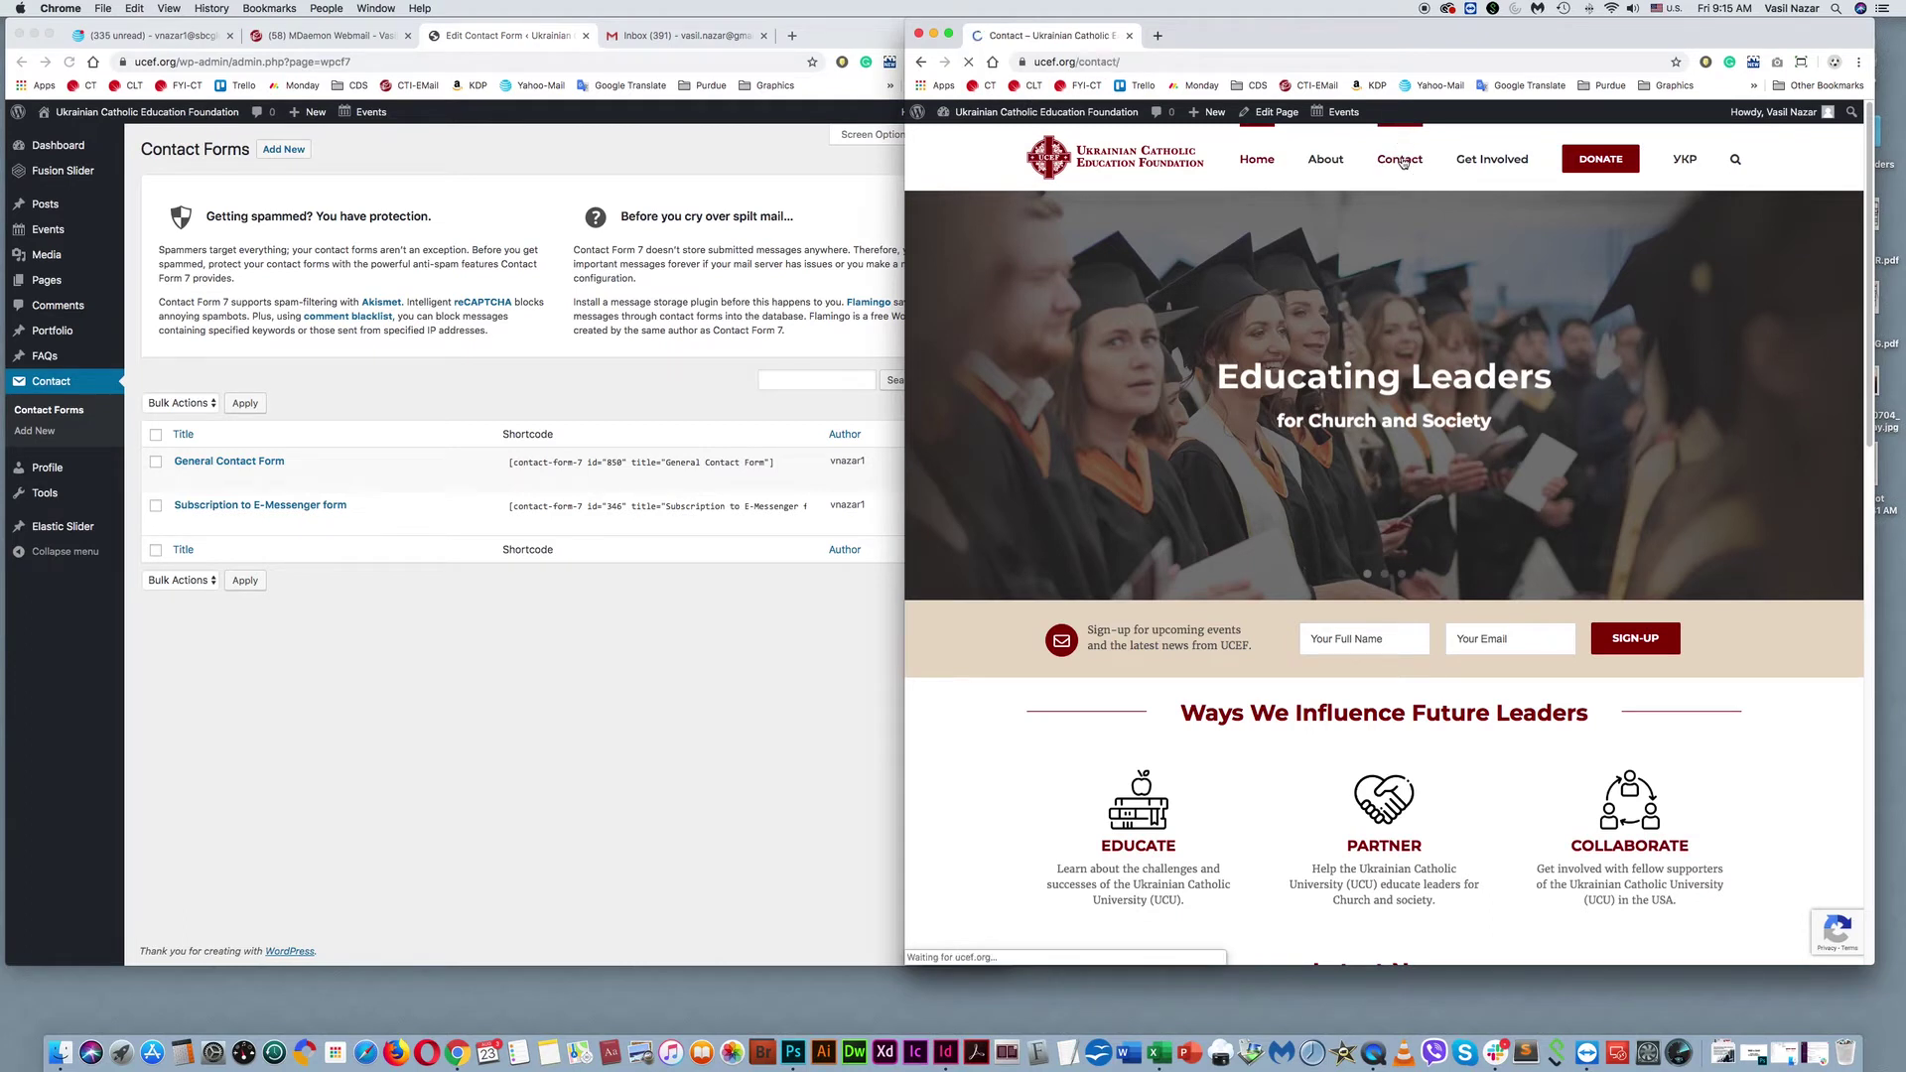
scroll(1339, 734, "down", 5)
scroll(1310, 645, "down", 2)
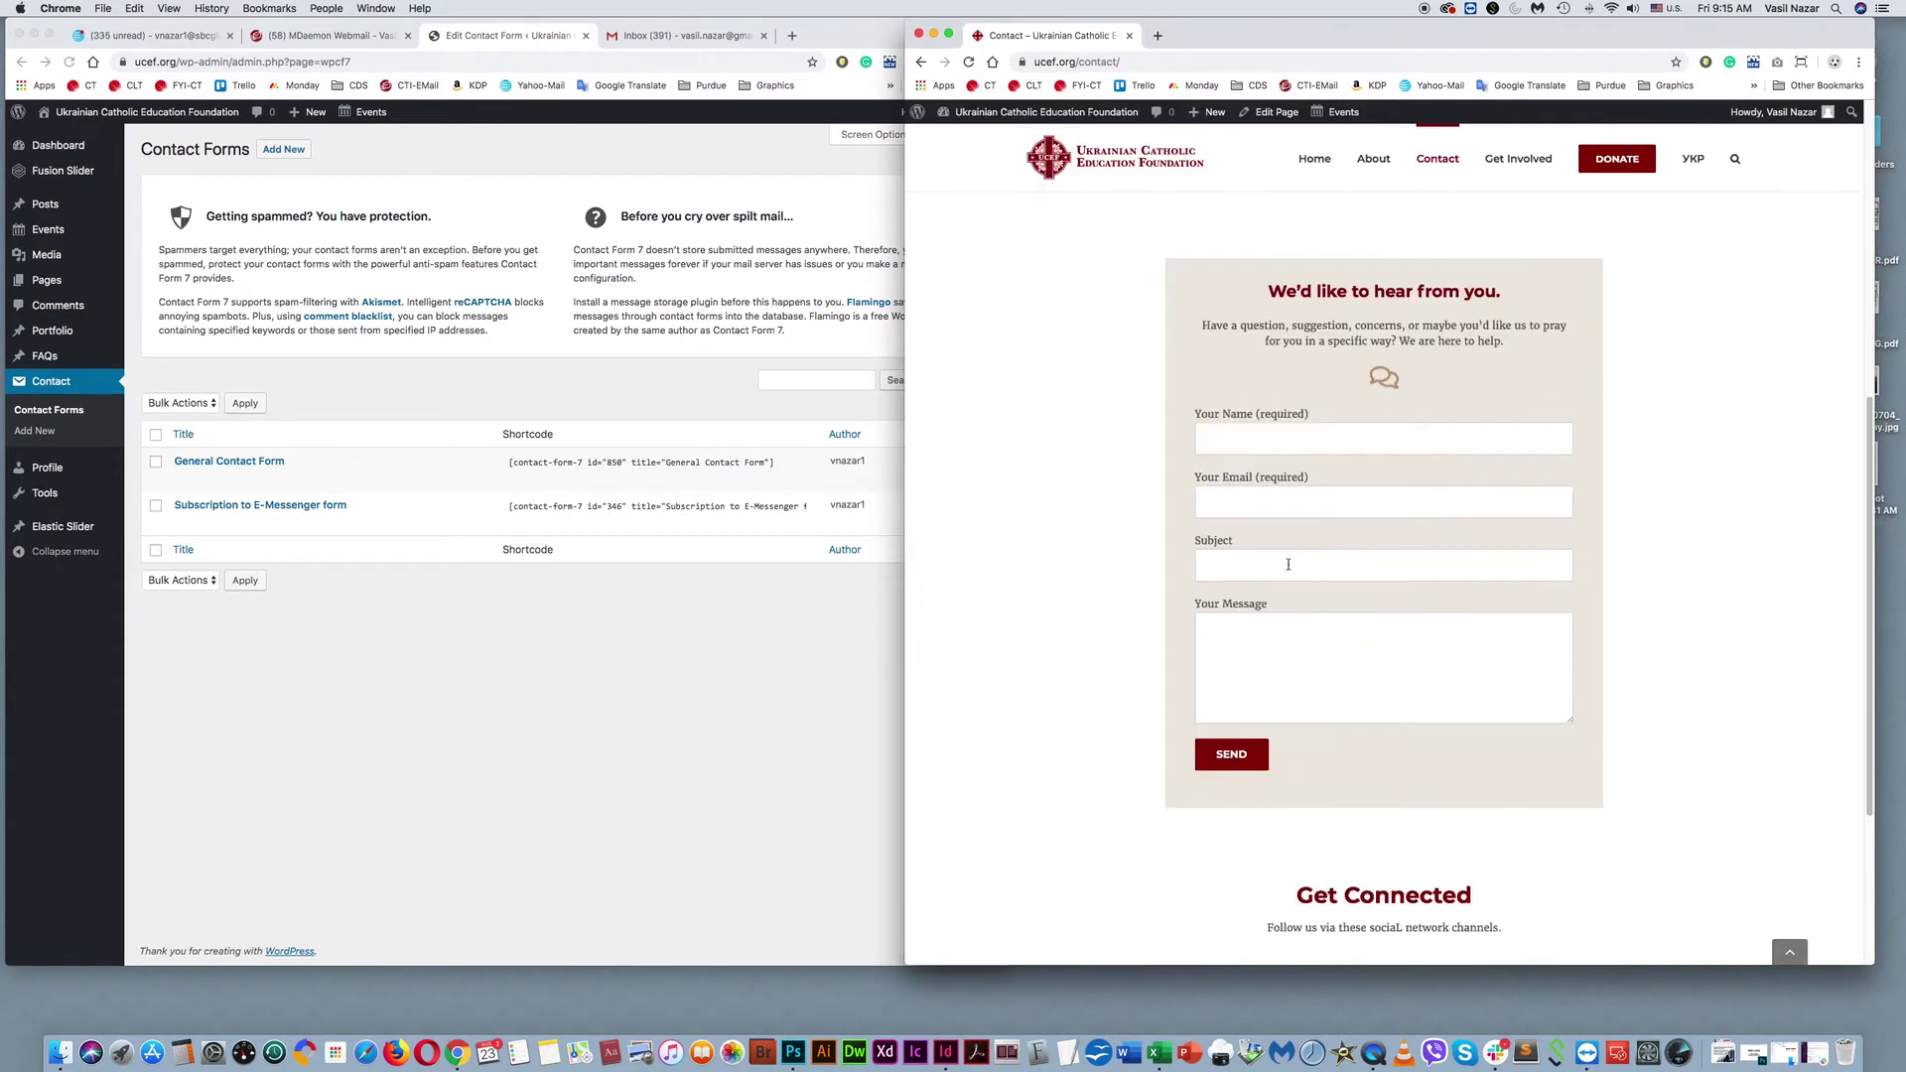
left_click(647, 488)
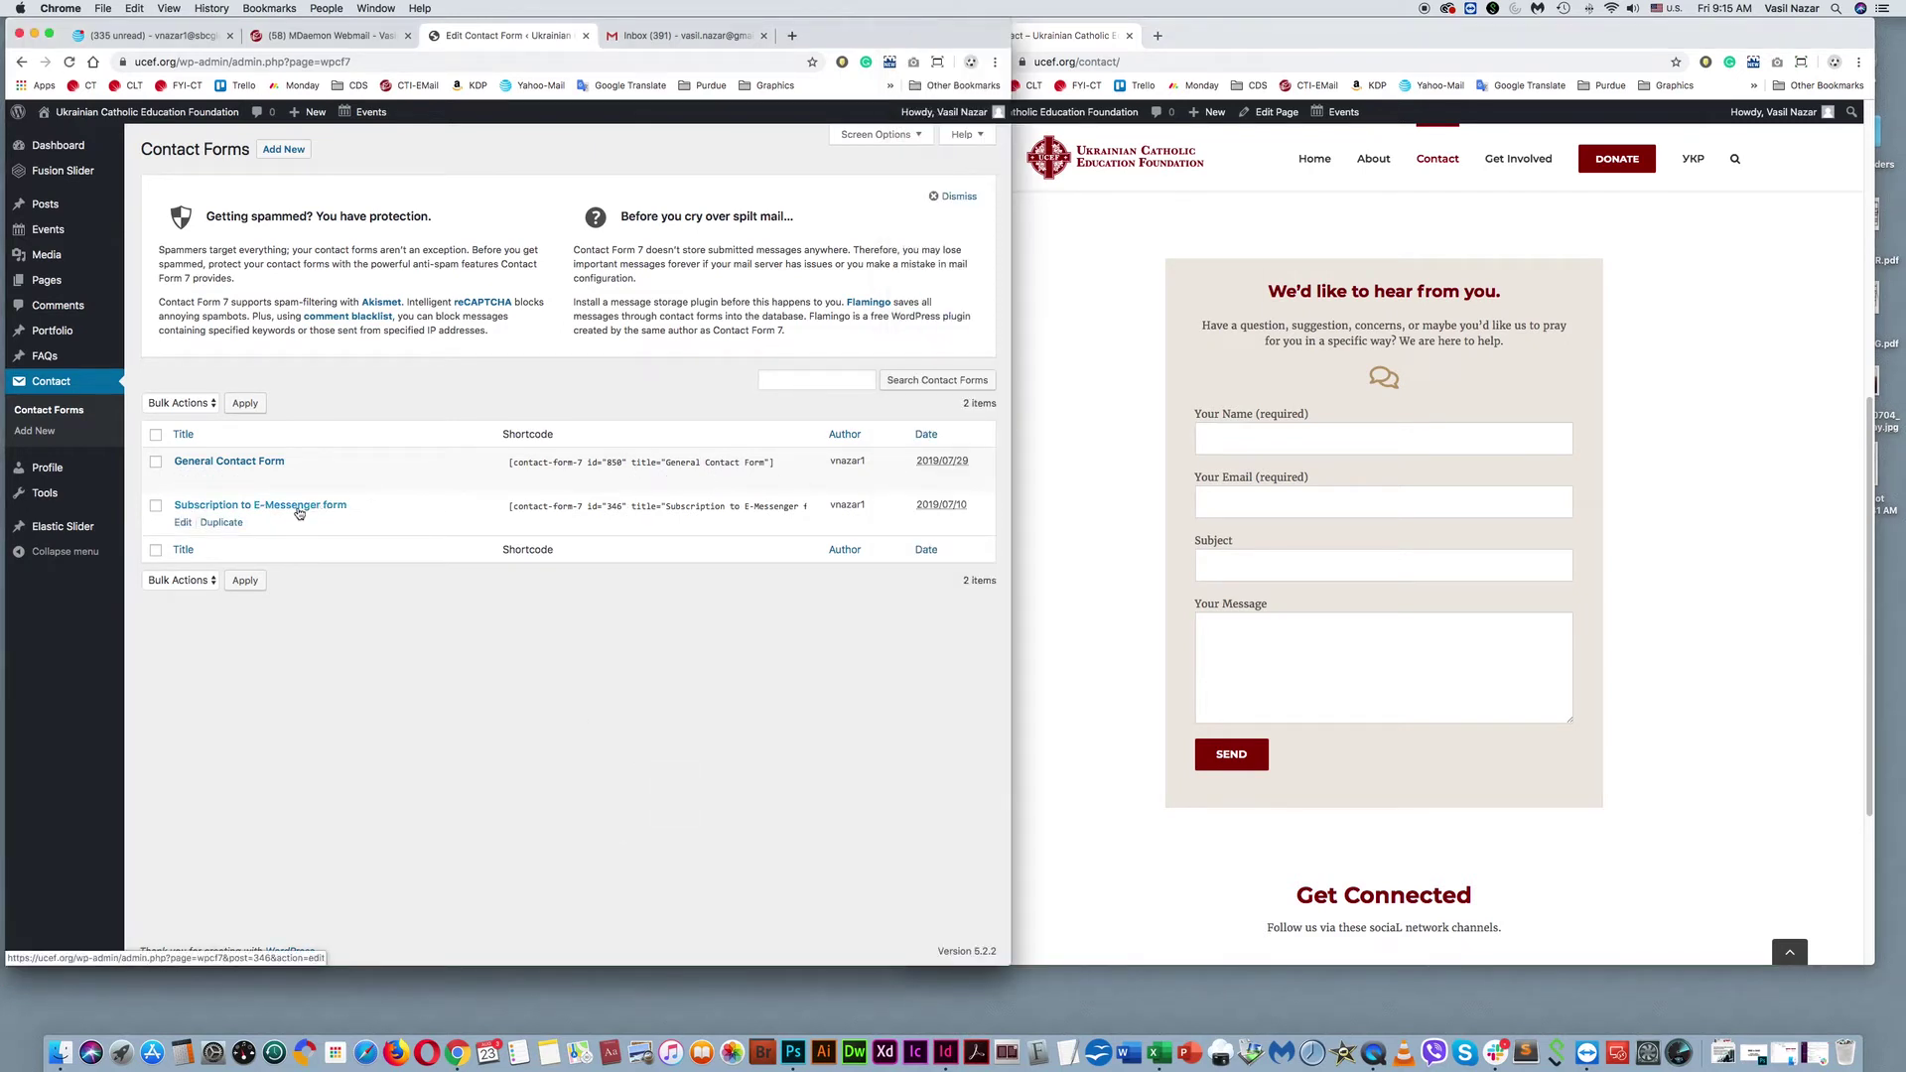
Return the live site to its 'Educating Leaders for Church and Society' home page beside the Contact Forms list.
left_click(1174, 234)
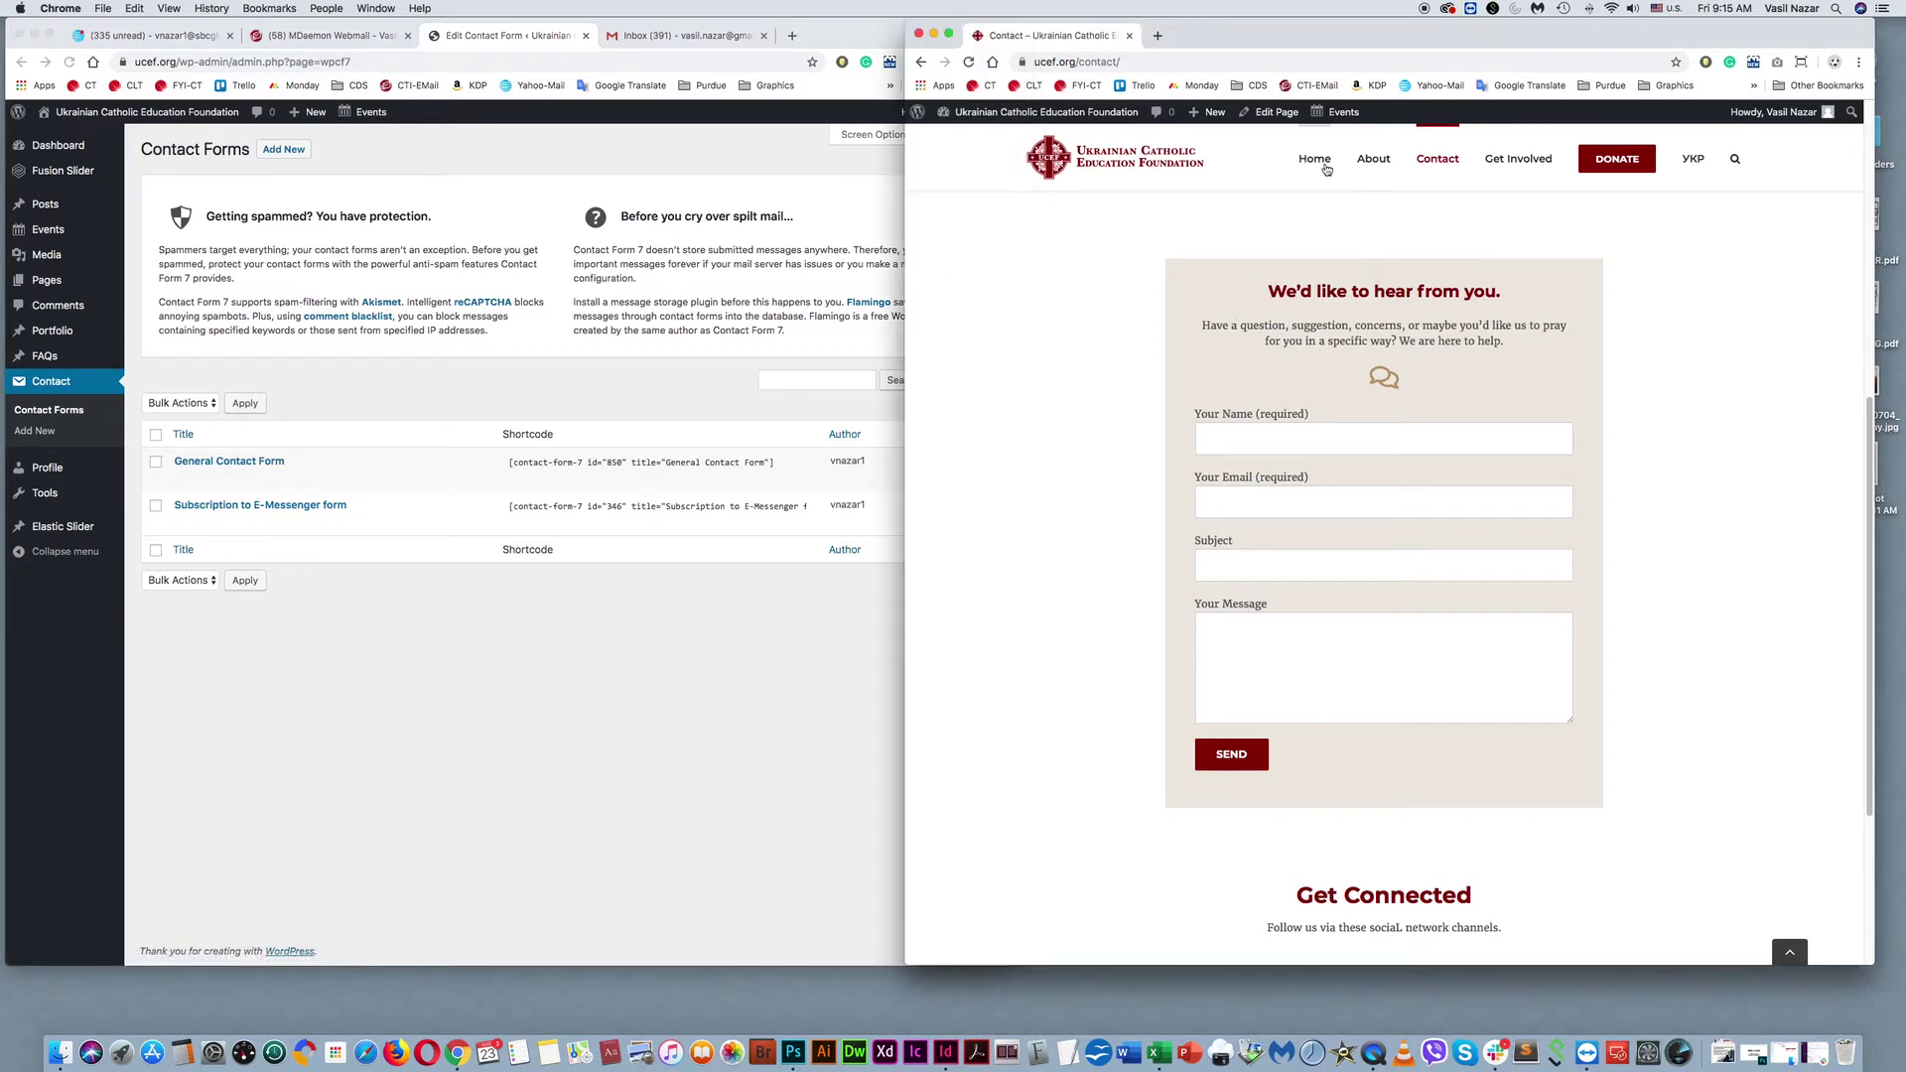
left_click(1325, 163)
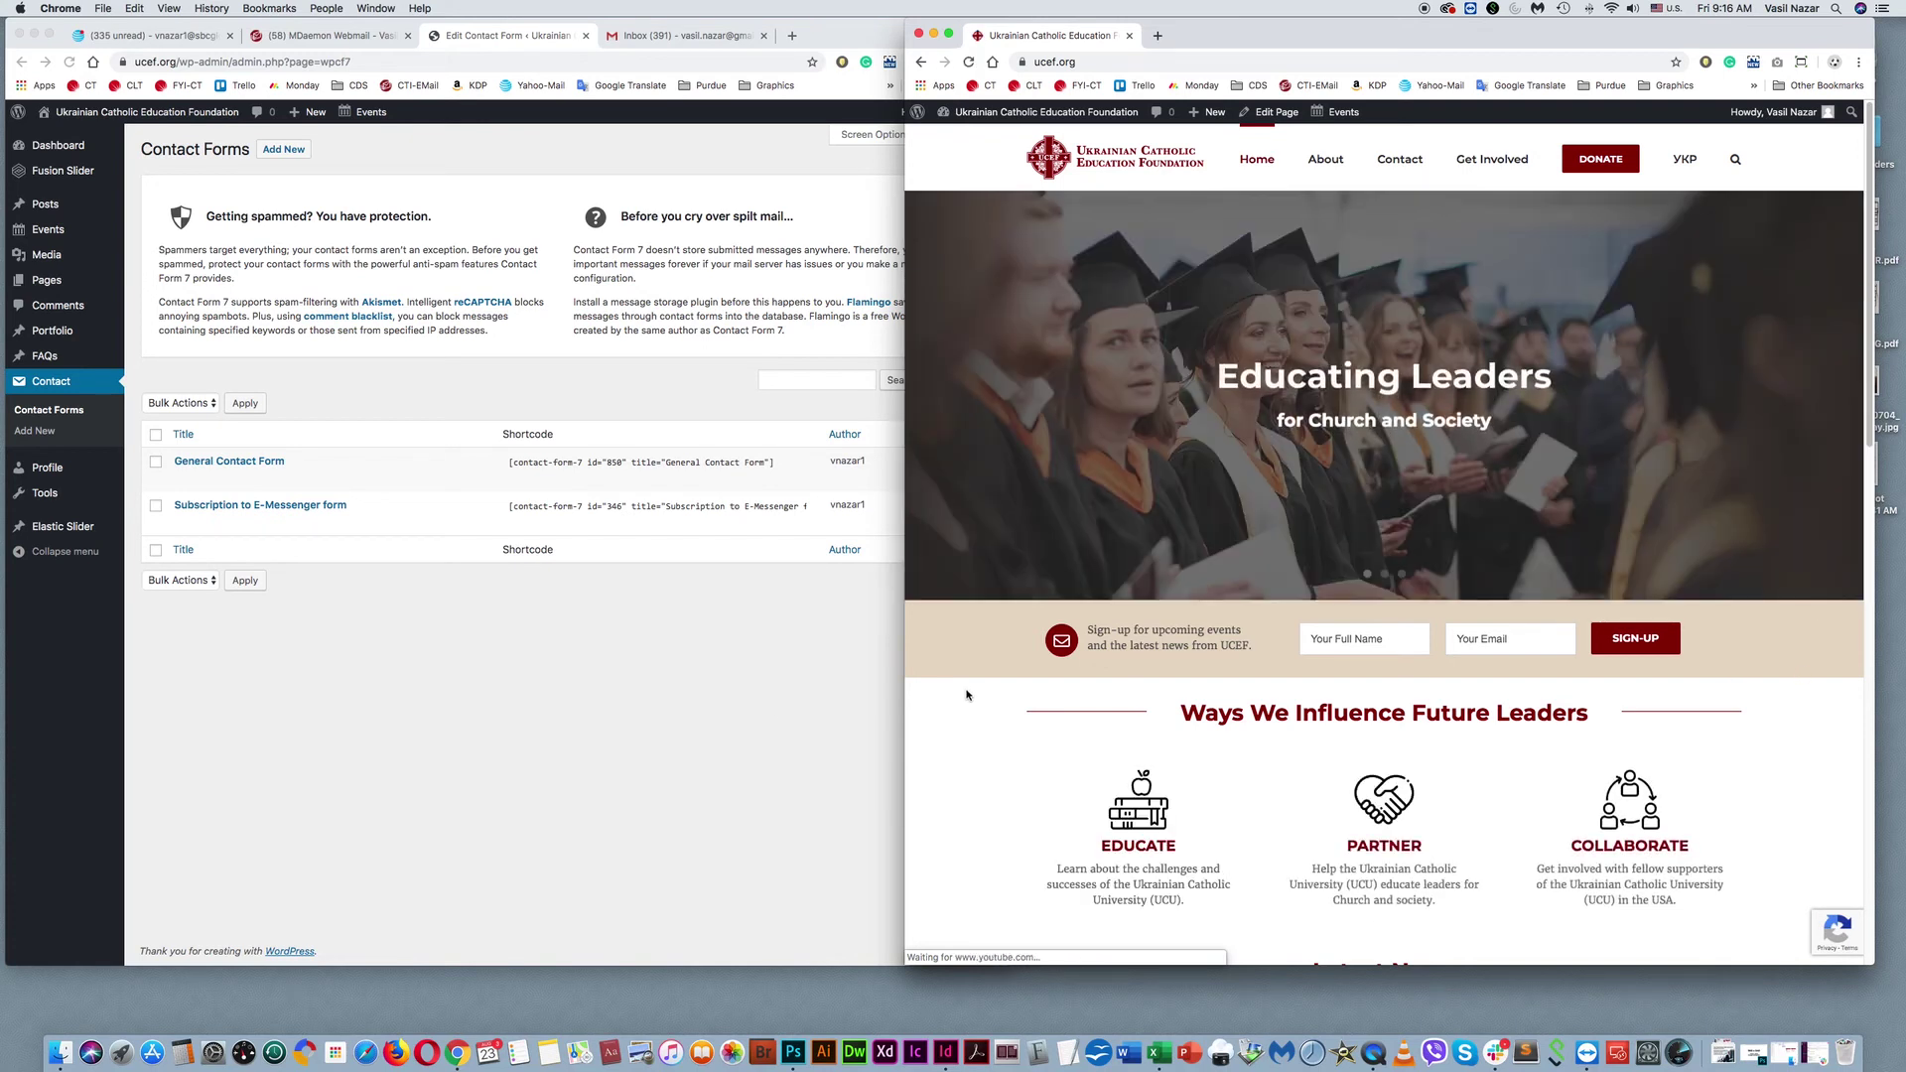
left_click(413, 739)
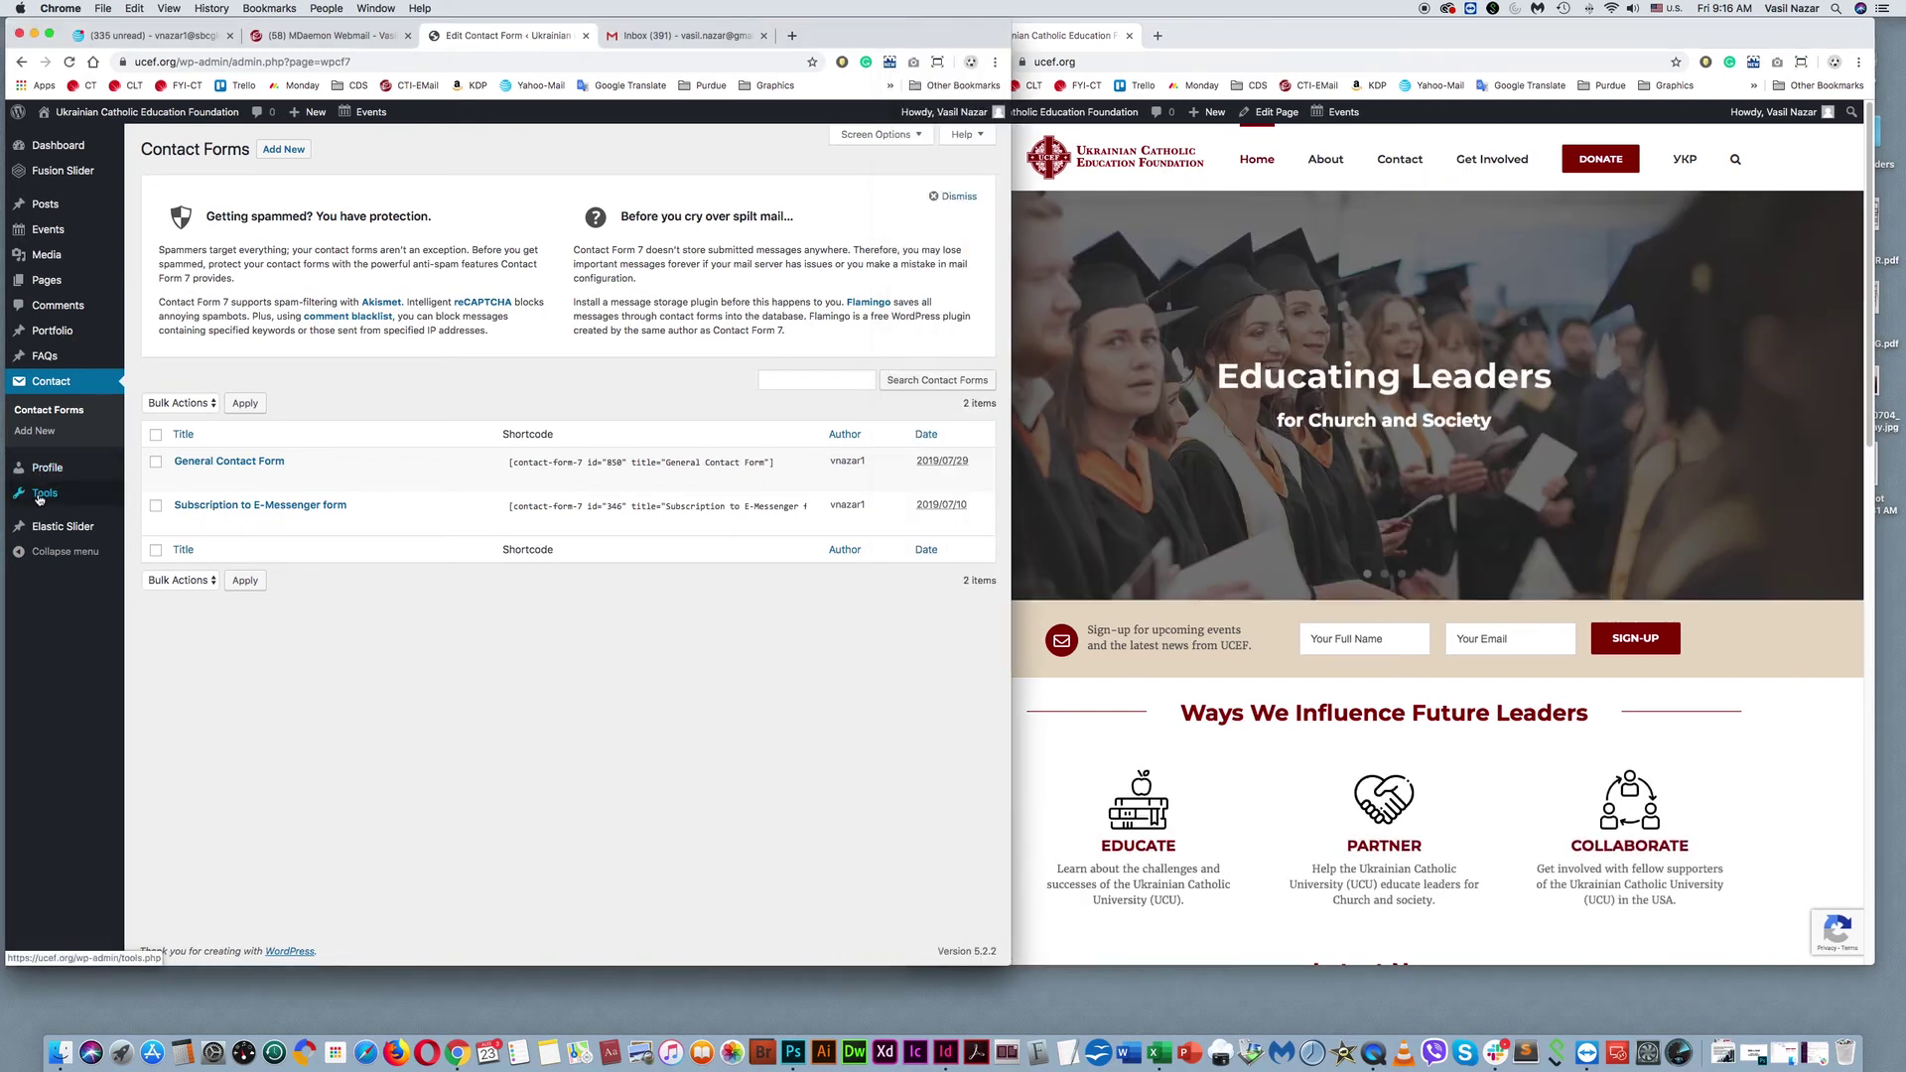